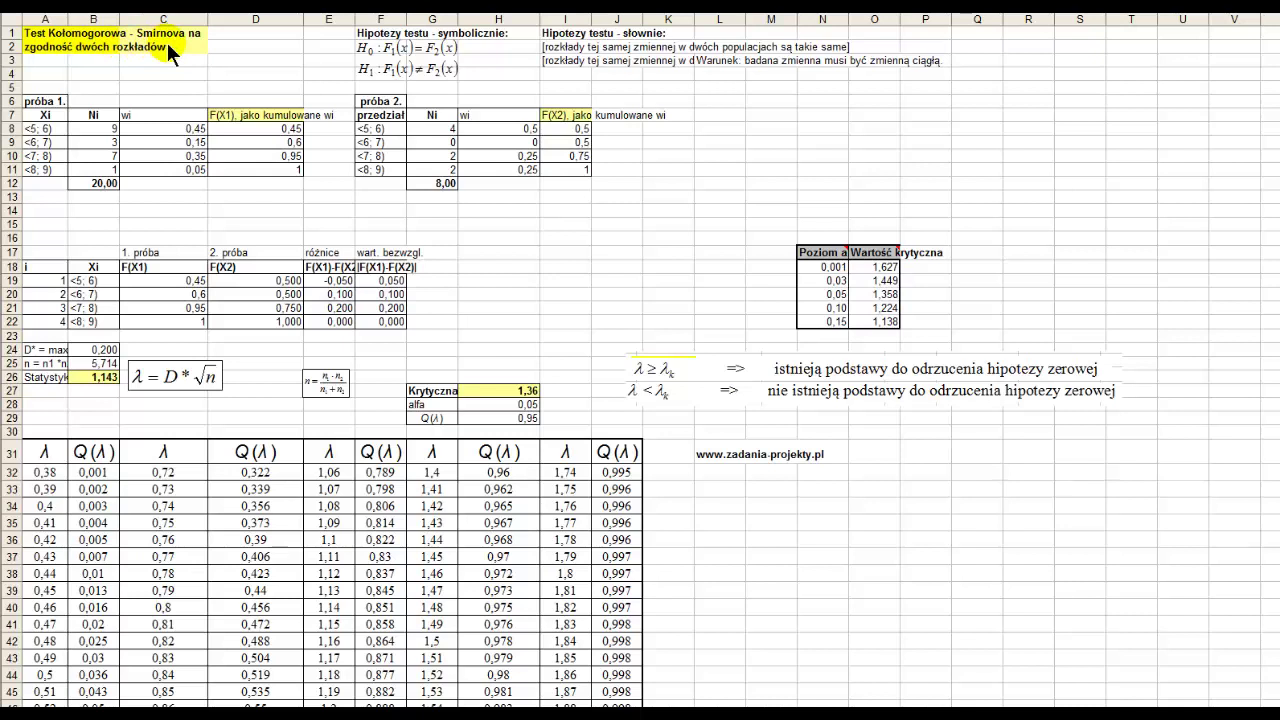
Examine the headings of the two sample tables, including the first wi value and the cumulative F(X1) and F(X2) columns.
click(140, 128)
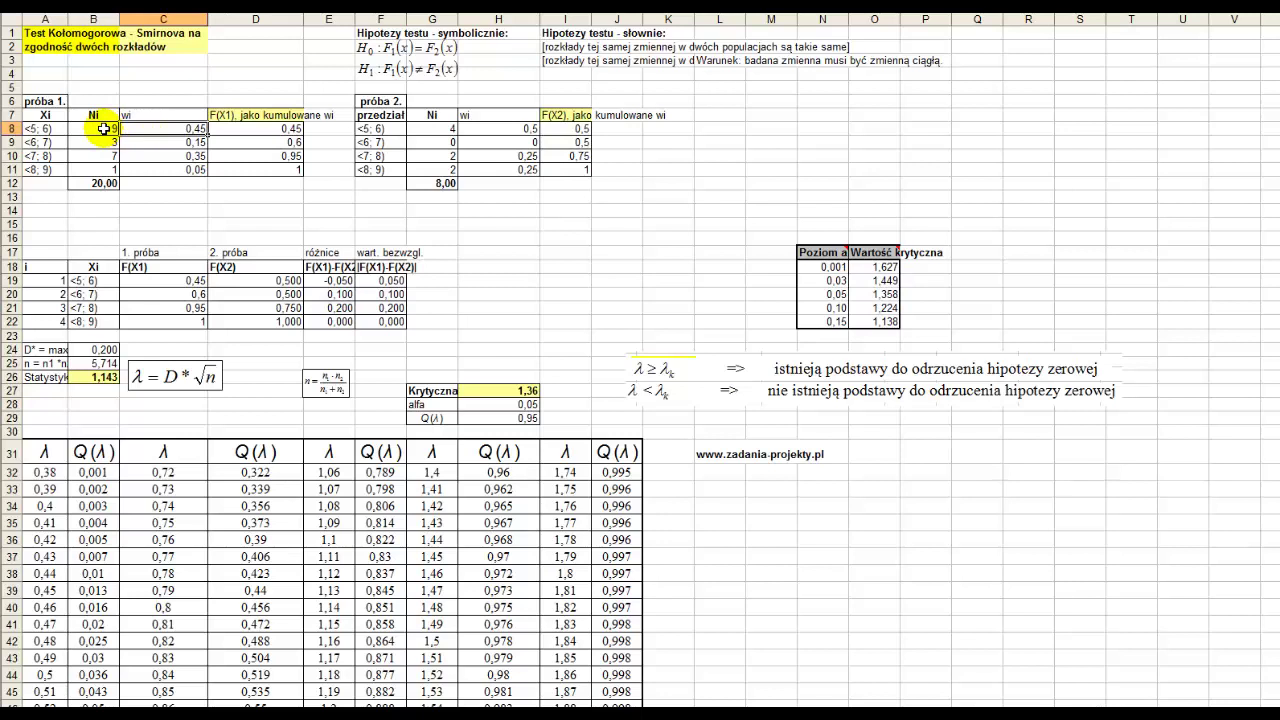
click(249, 117)
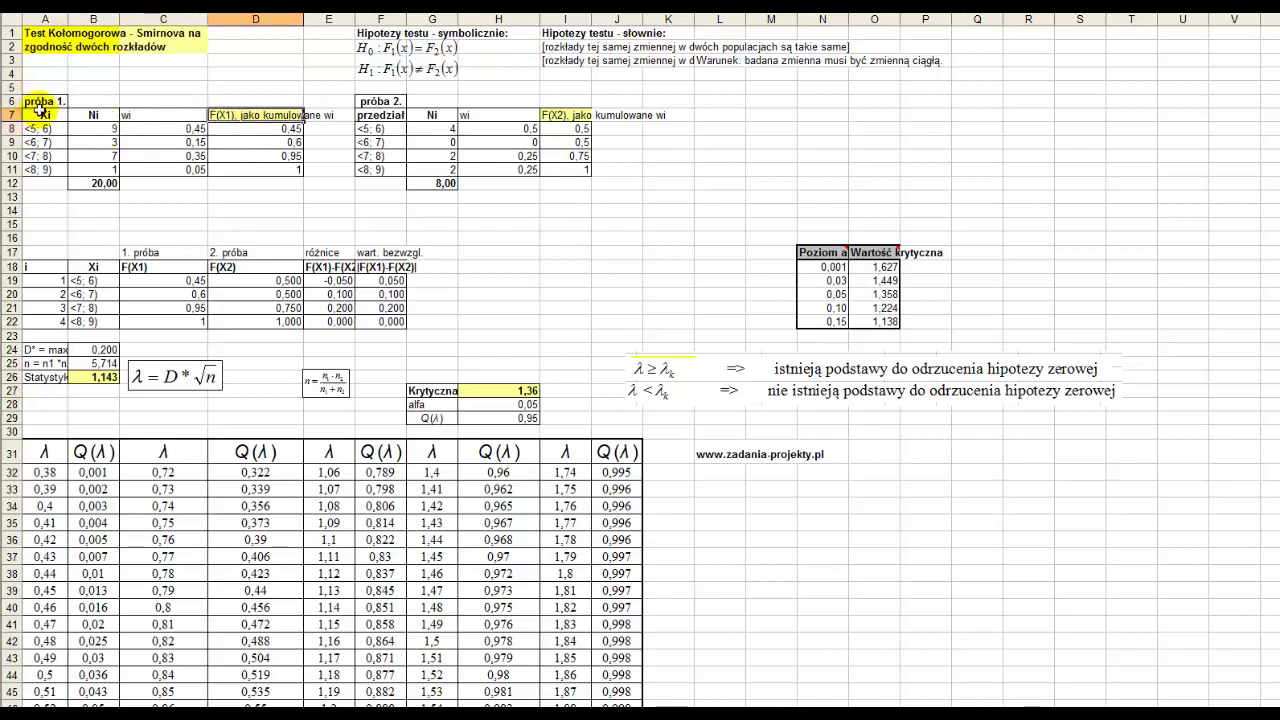
click(45, 101)
click(545, 102)
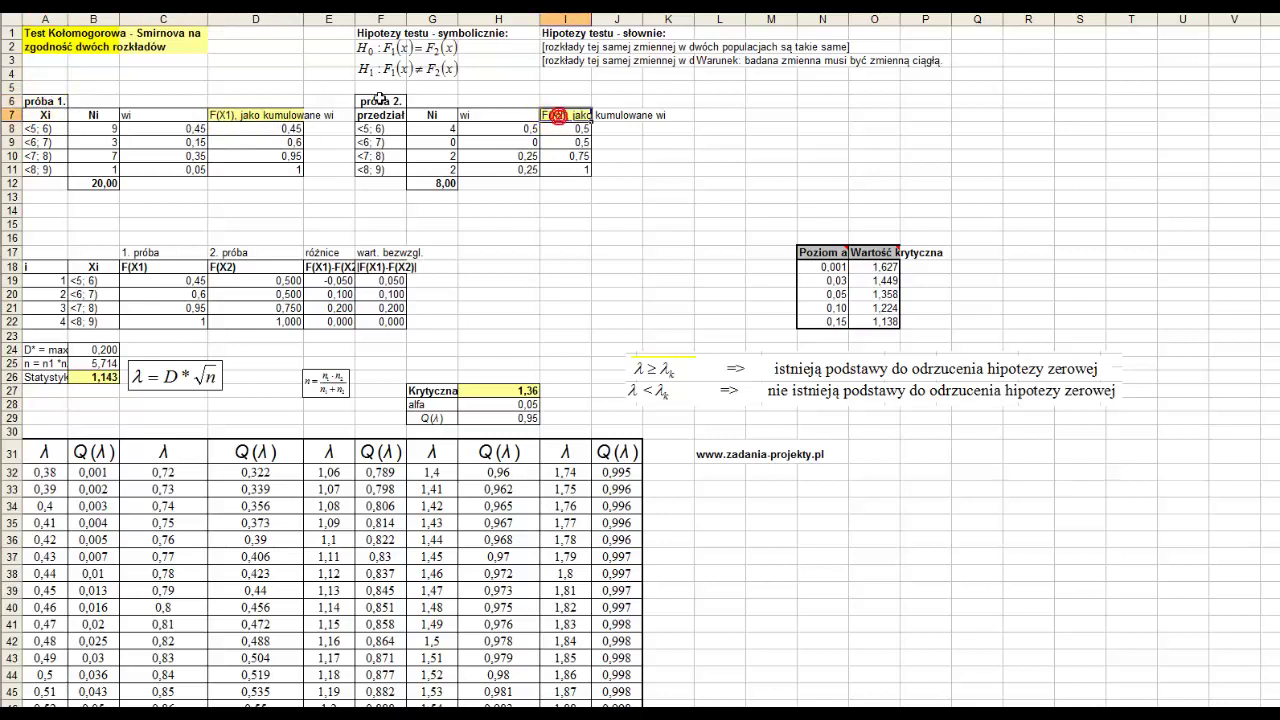
click(380, 101)
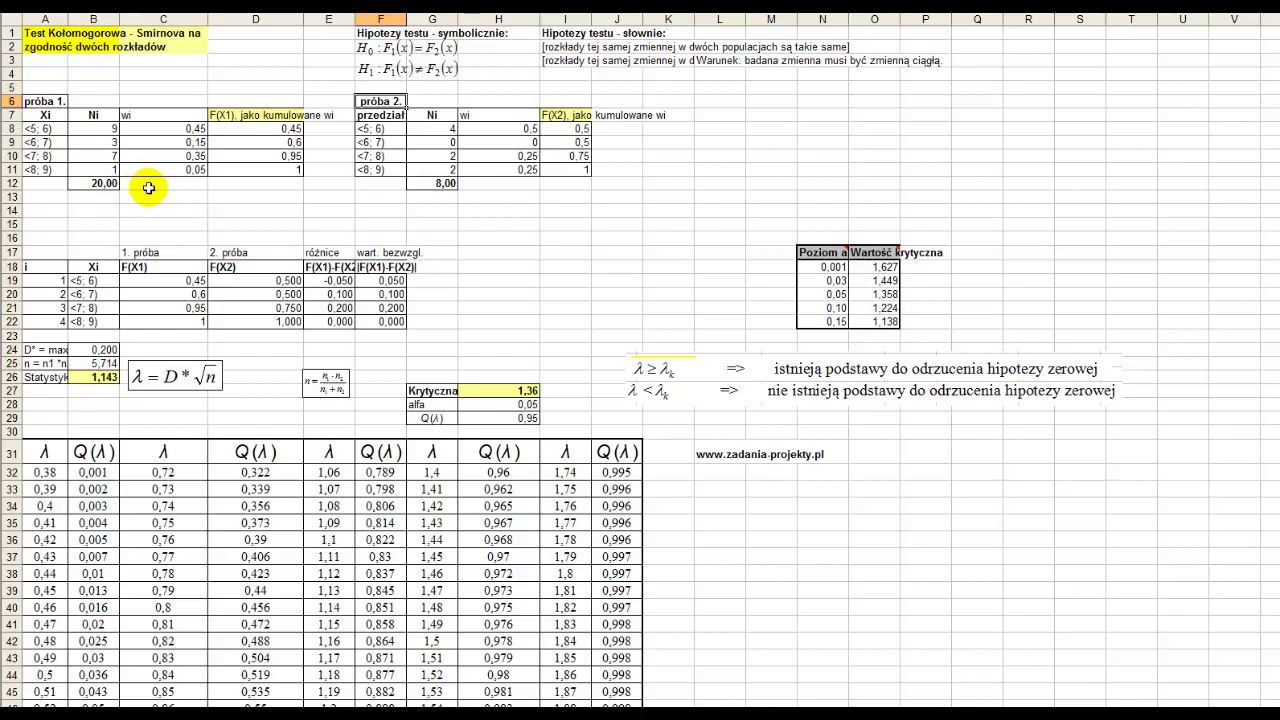
click(57, 100)
click(370, 99)
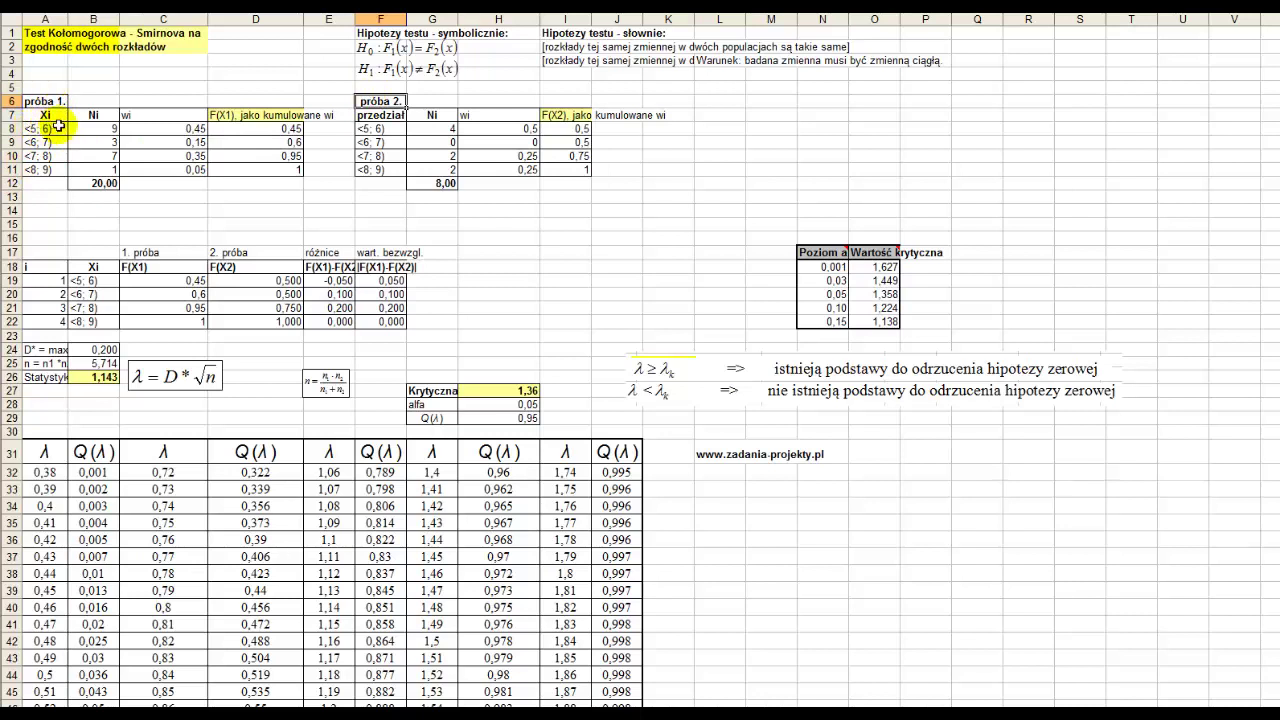
Review the class intervals, the Ni counts and totals of both samples, and their cumulative F(X1) and F(X2) columns.
drag(47, 128, 45, 170)
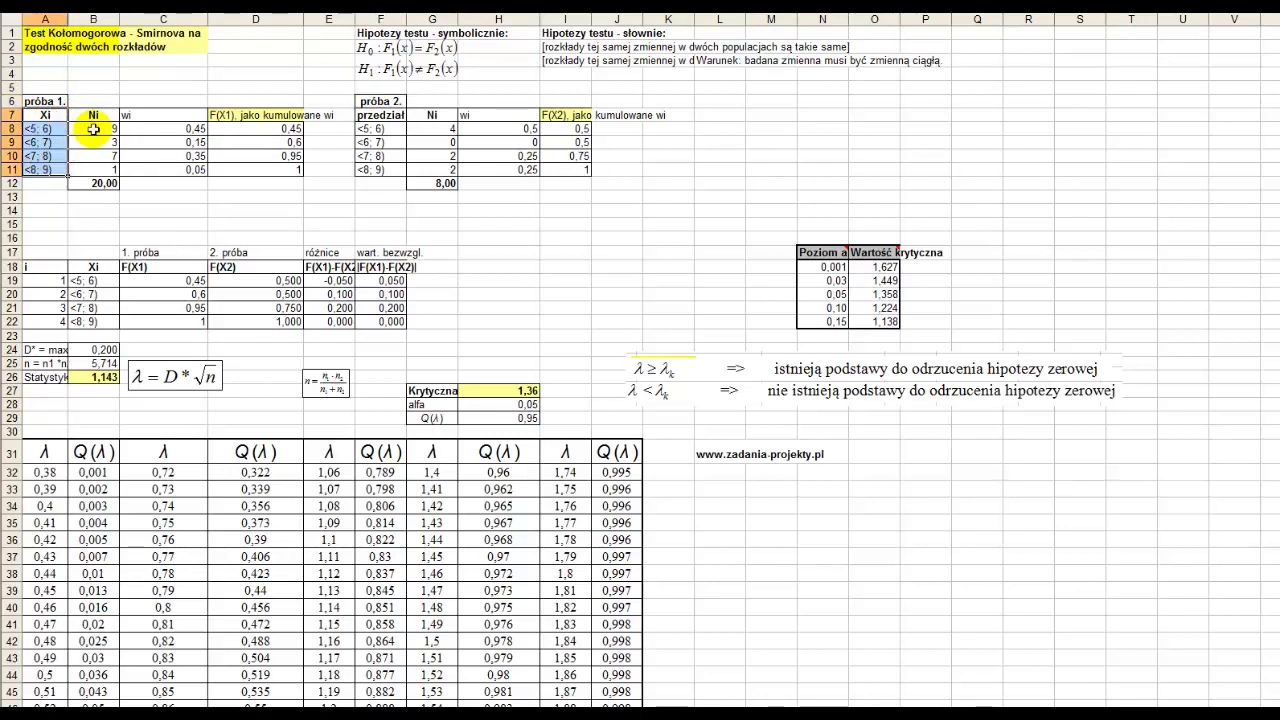
drag(110, 128, 110, 172)
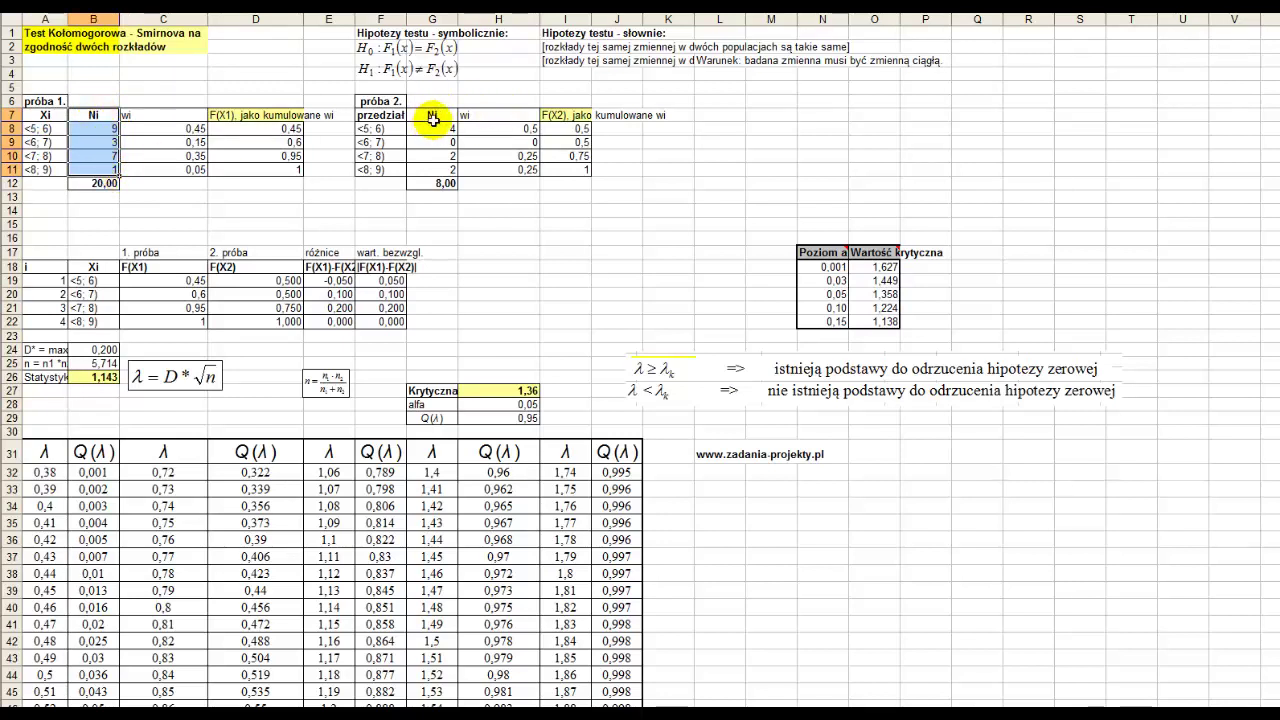
drag(432, 127, 434, 170)
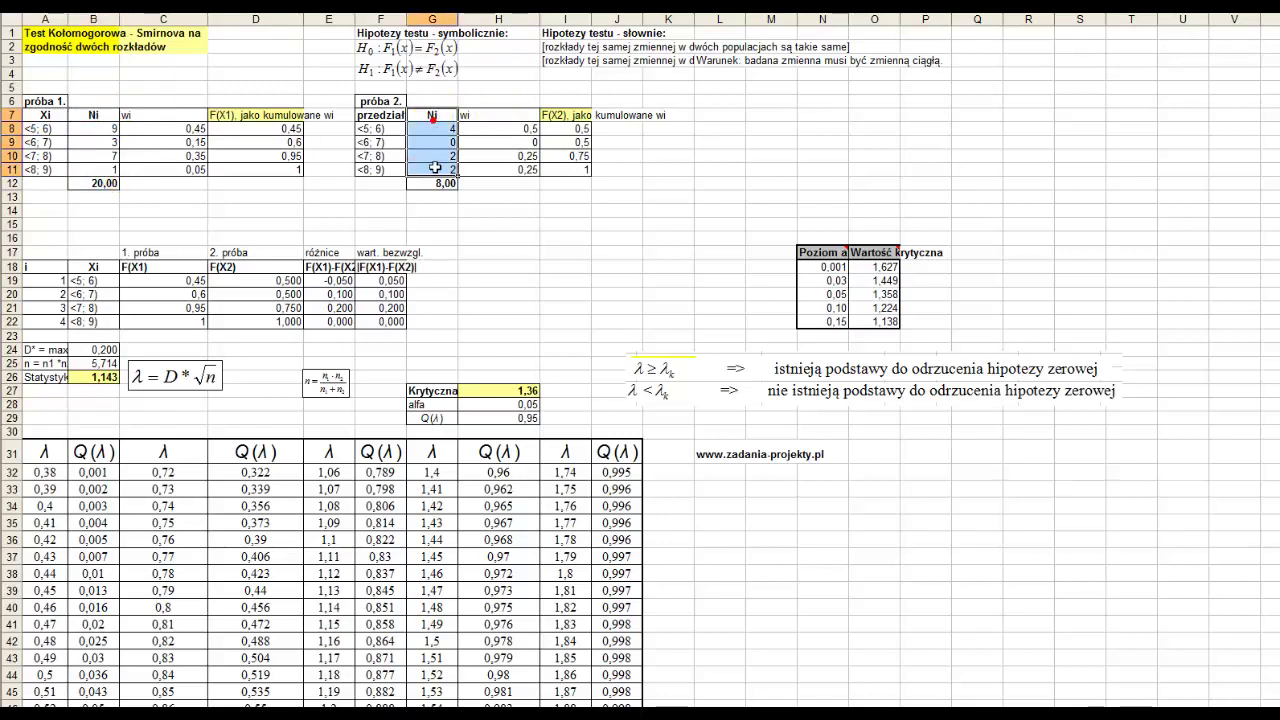
click(87, 185)
click(448, 184)
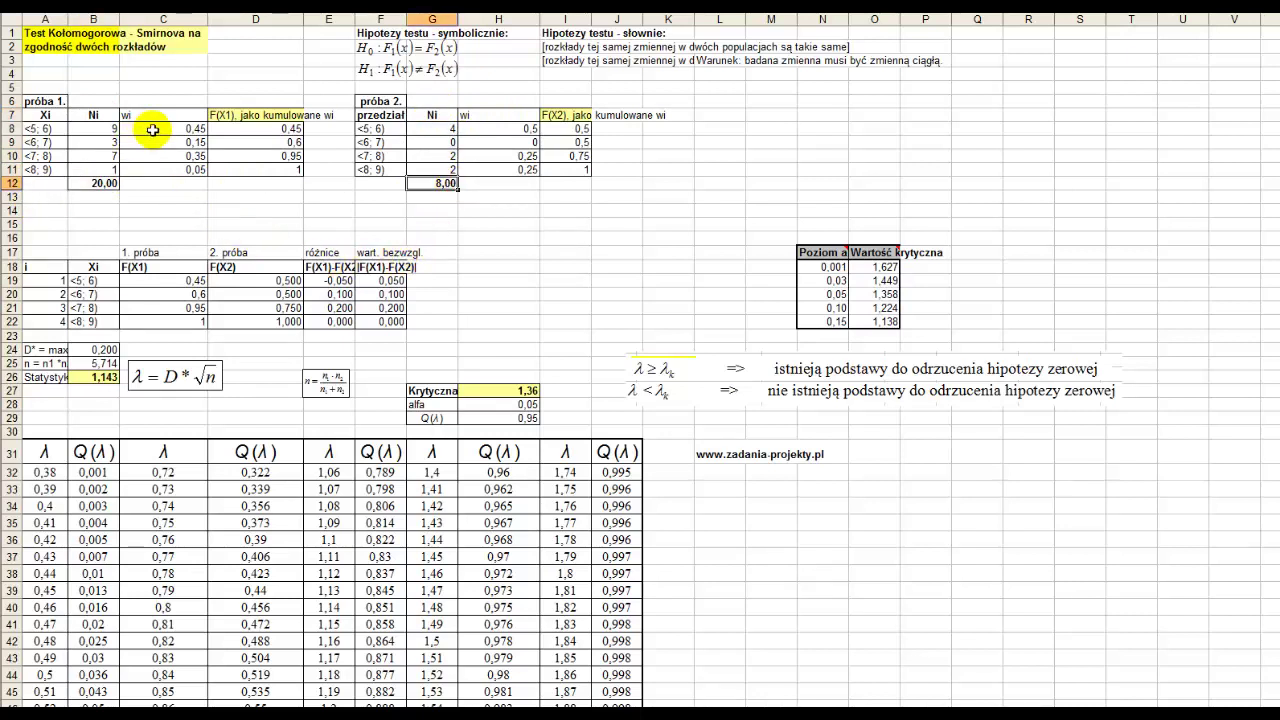
click(231, 115)
click(566, 128)
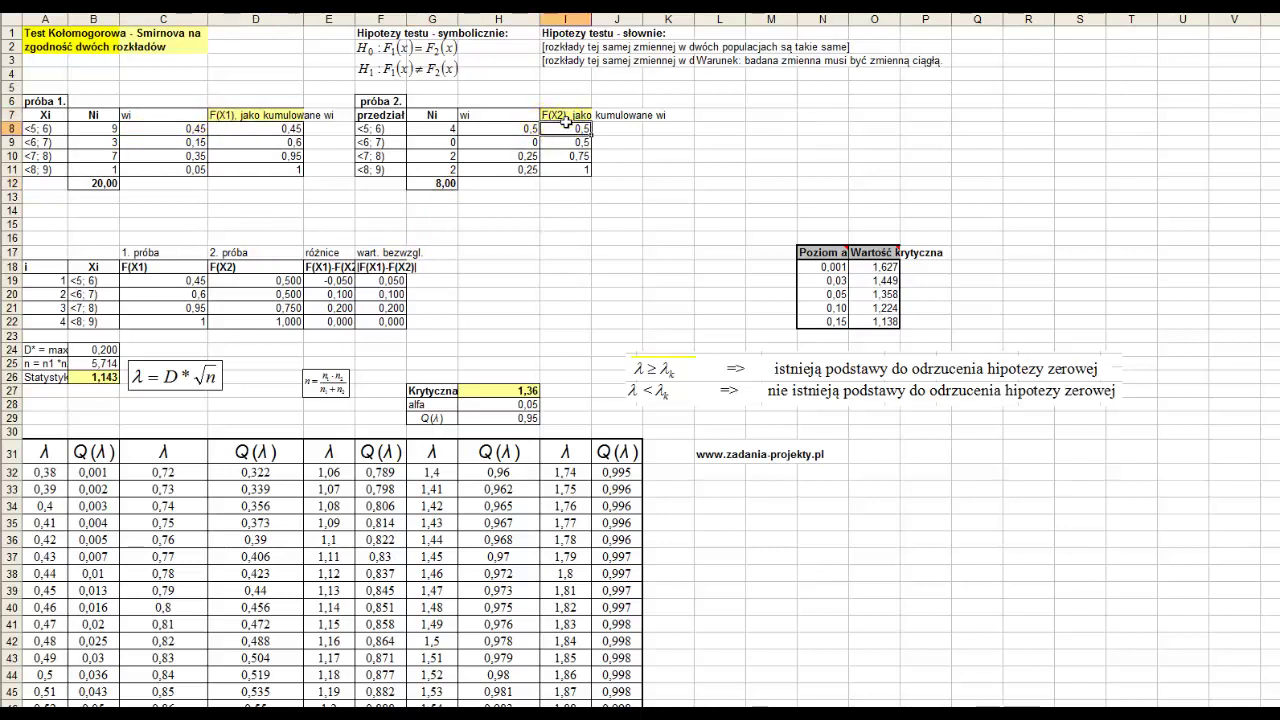
Trace how the first sample's wi value in C8 relates to the count in B8 and the total in B12.
click(165, 118)
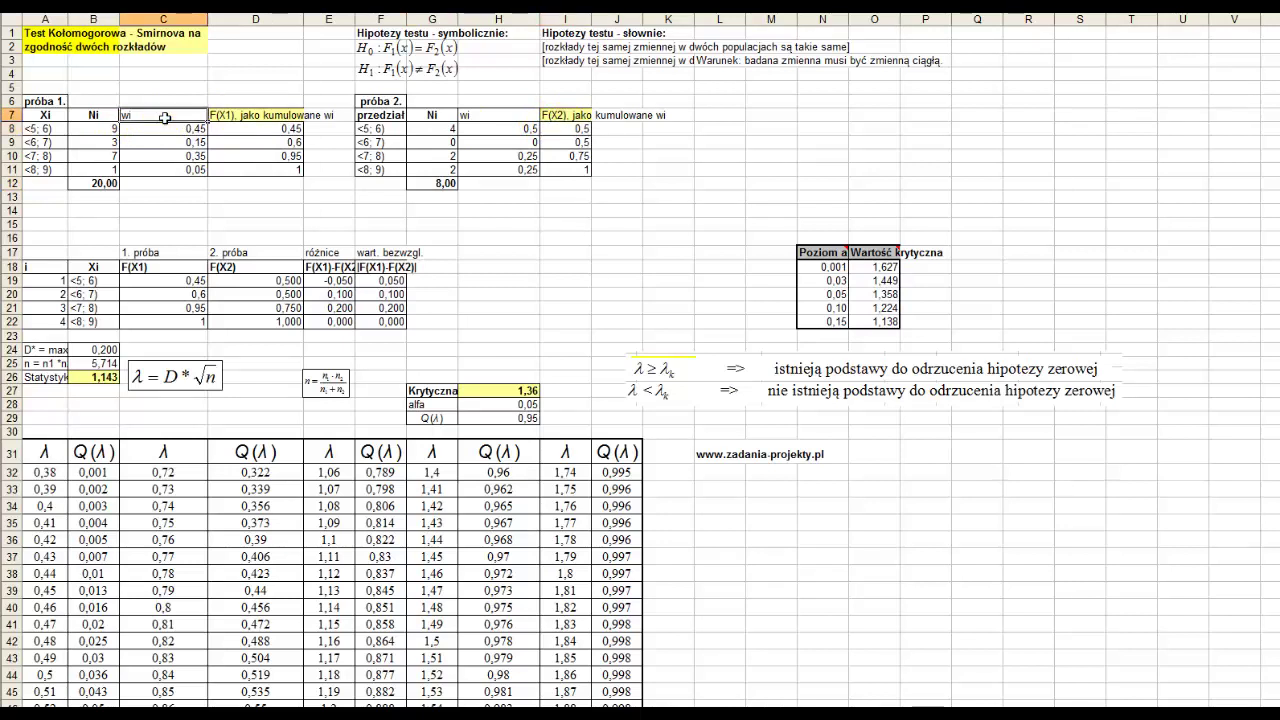
click(82, 127)
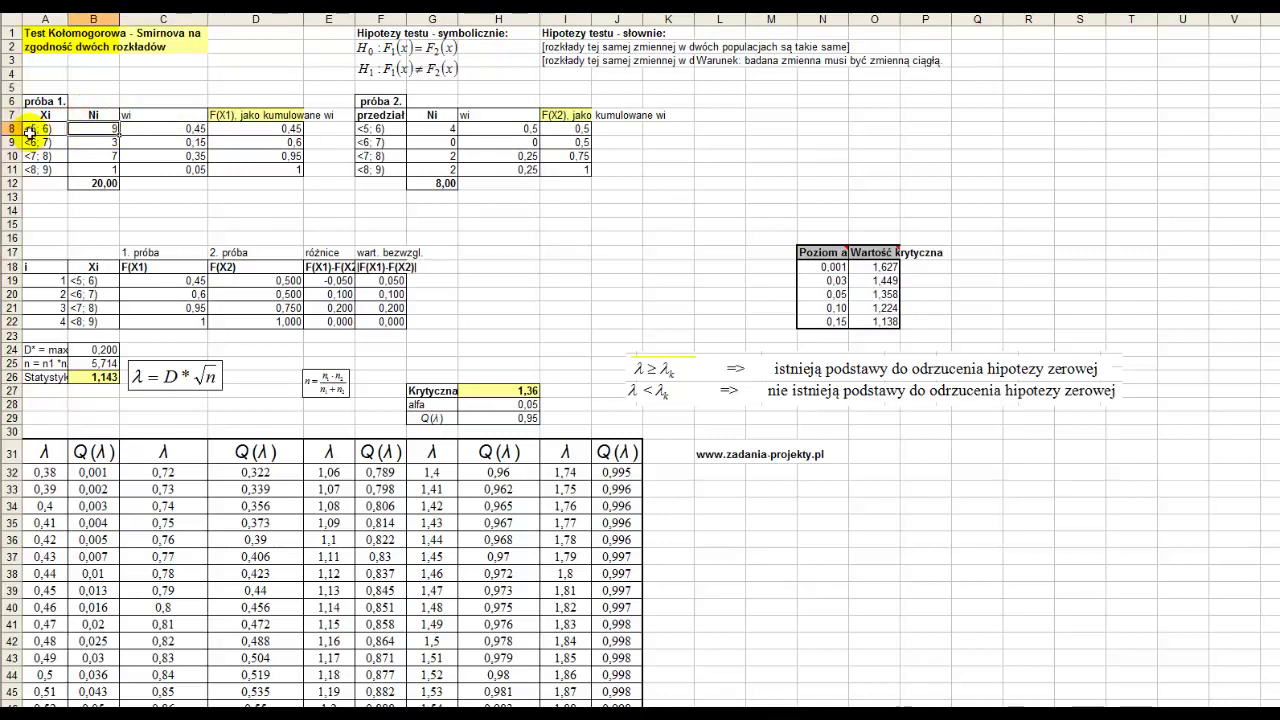
click(33, 128)
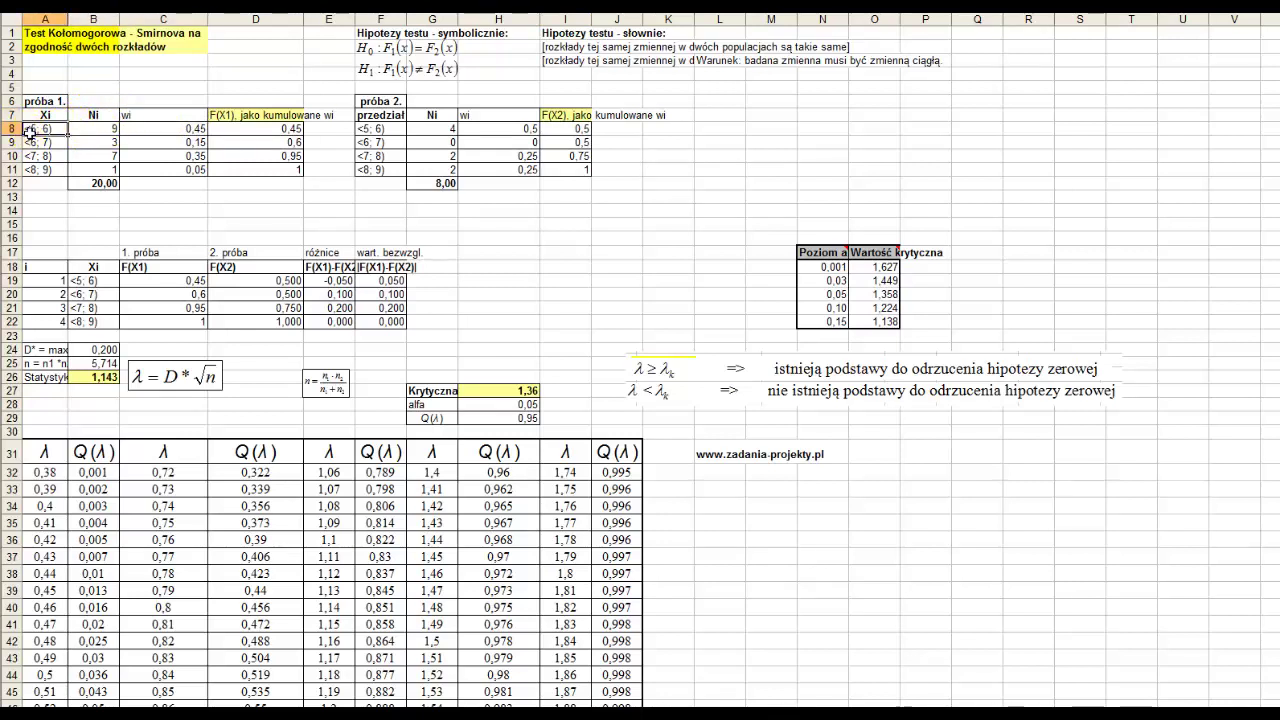
click(104, 127)
click(105, 183)
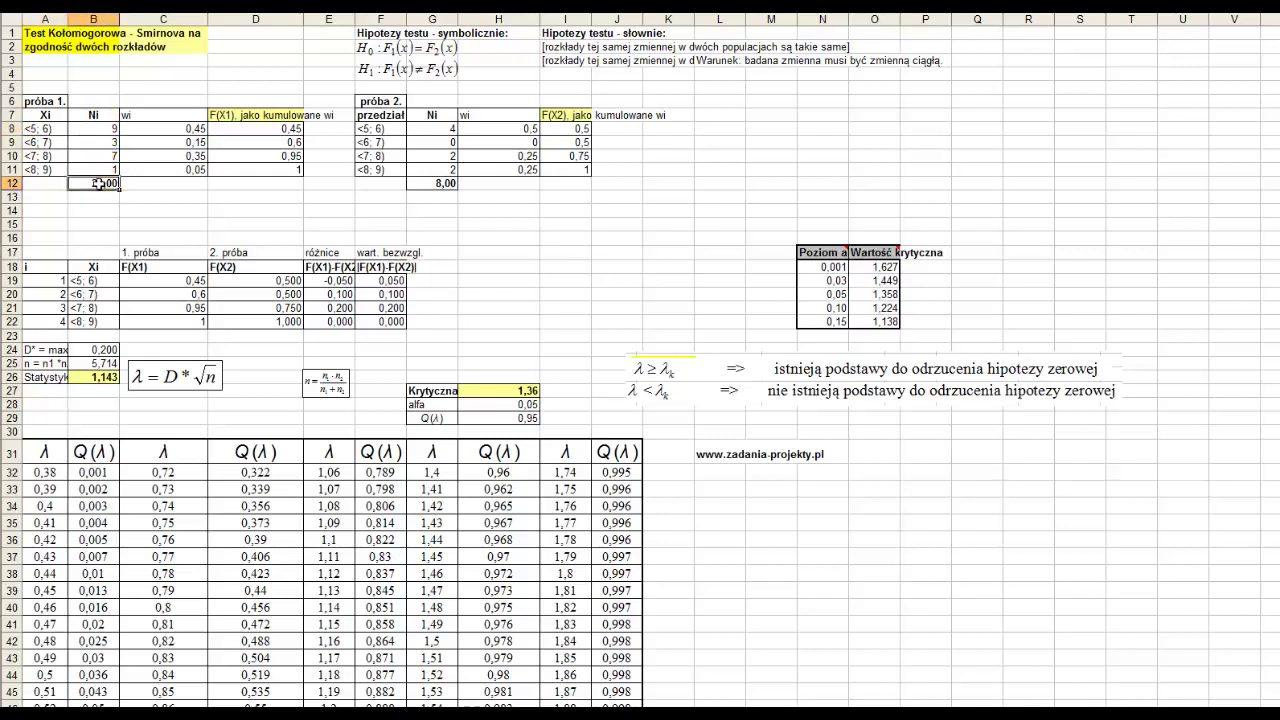
click(188, 131)
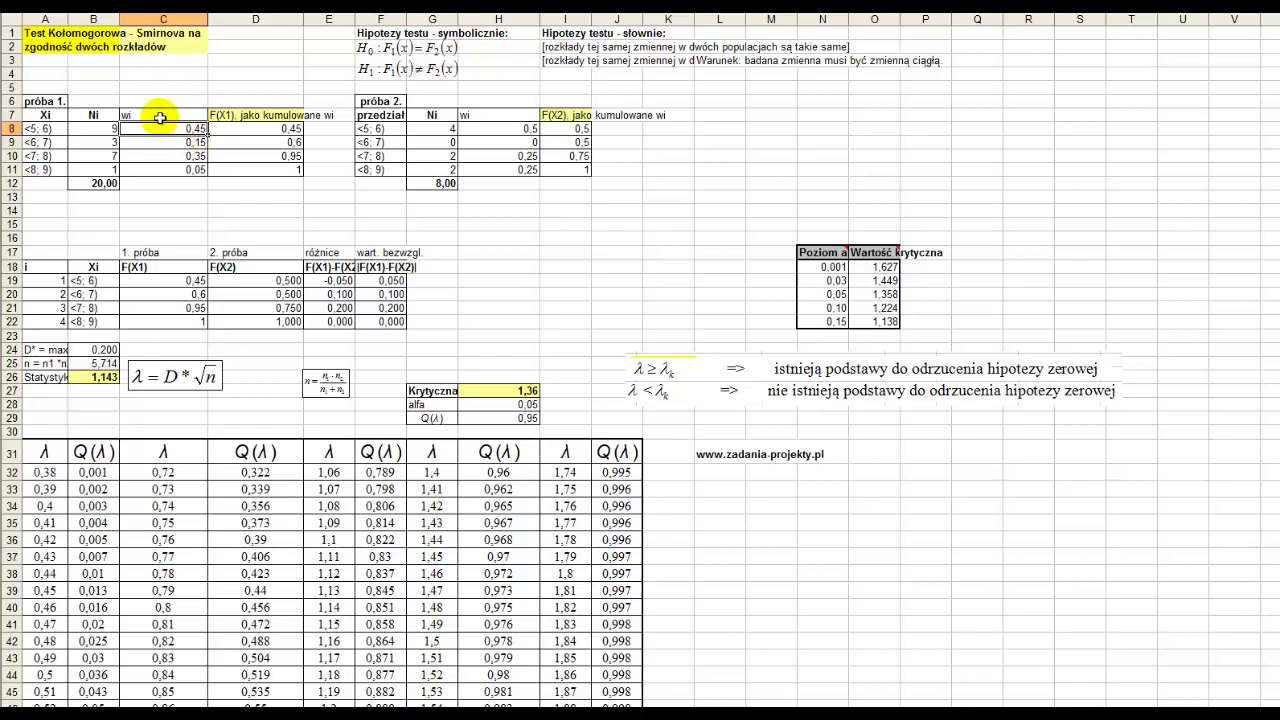
Fill the first sample's wi formula =B8/$B$12 from C8 down to C11.
double_click(182, 129)
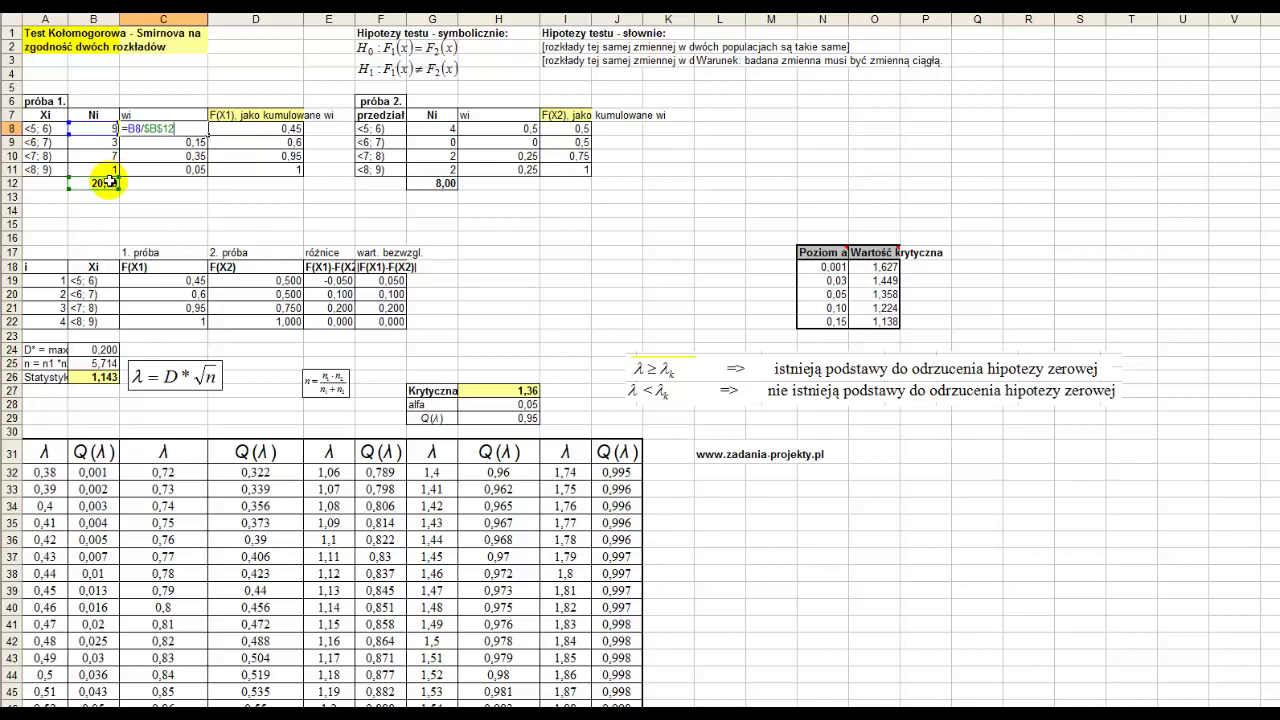
key(Return)
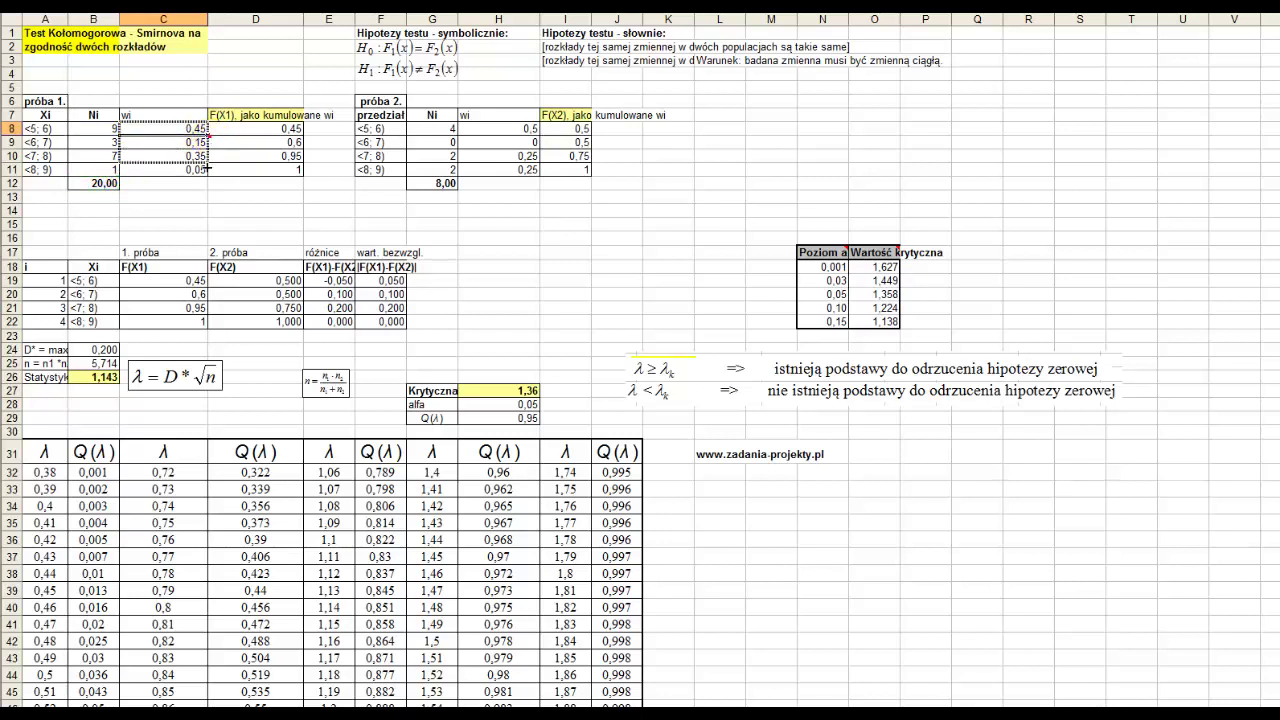
drag(195, 129, 205, 172)
Check the wi formulas in C10 and C11 and highlight the range C8:C11.
double_click(168, 156)
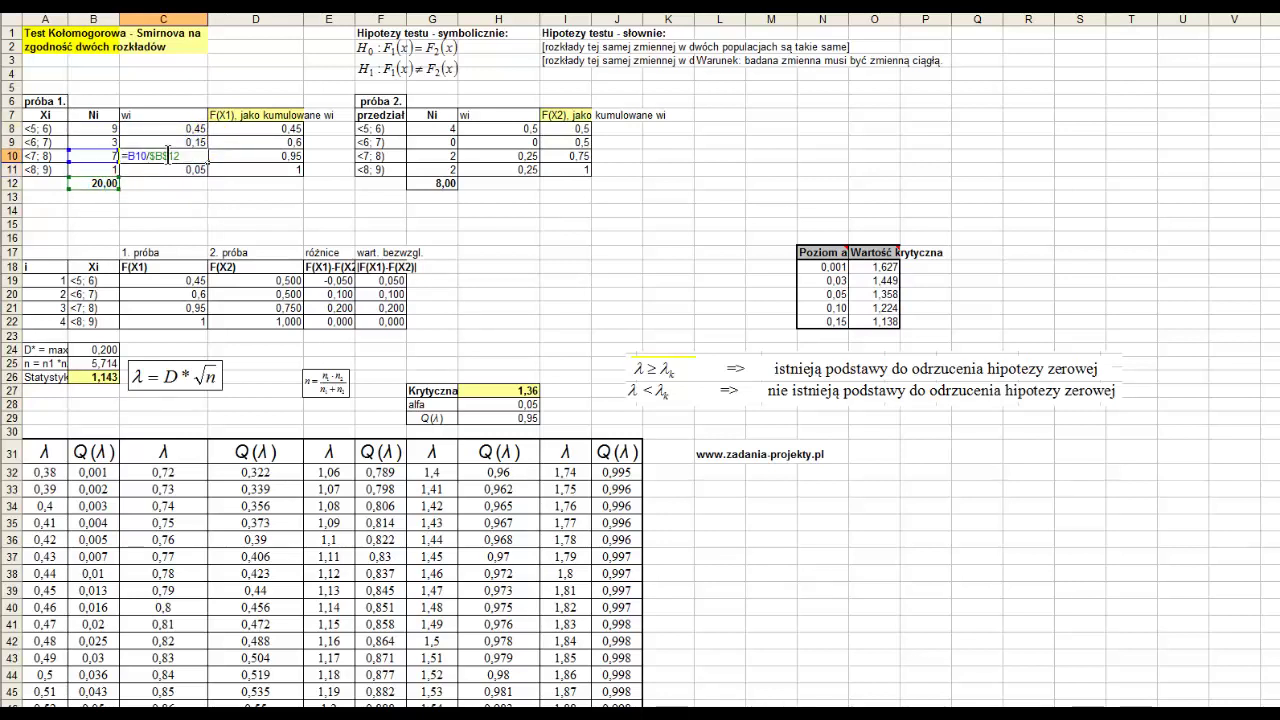
key(Return)
double_click(167, 170)
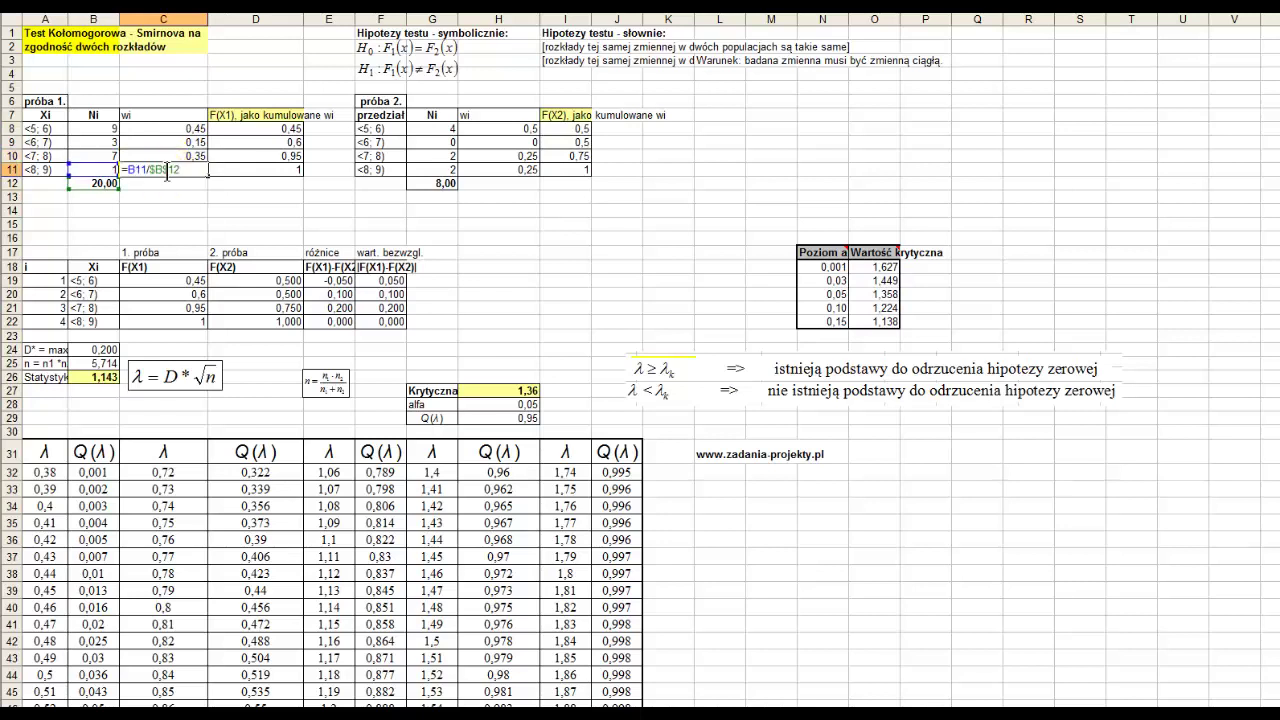
key(Escape)
drag(171, 131, 174, 164)
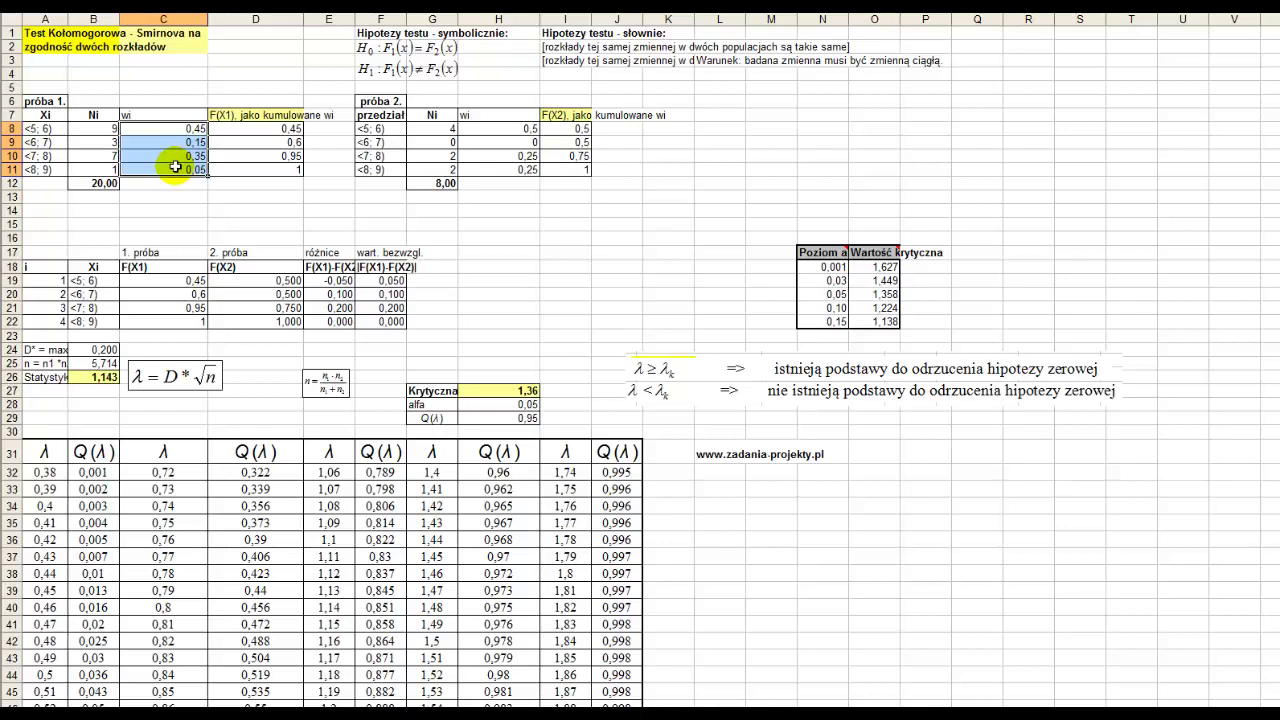
Fill the cumulative F(X1) formula =D8+C9 from D9 down to D11, and check the formula in D11.
click(245, 116)
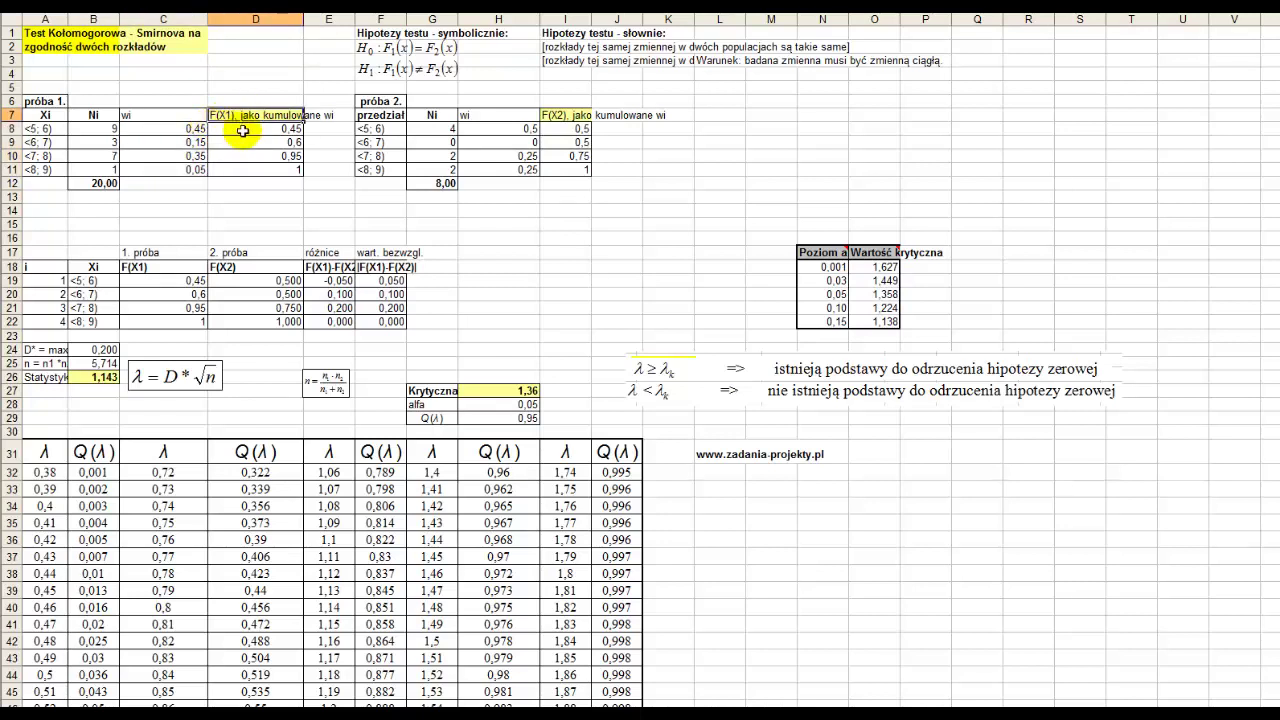
drag(195, 131, 222, 134)
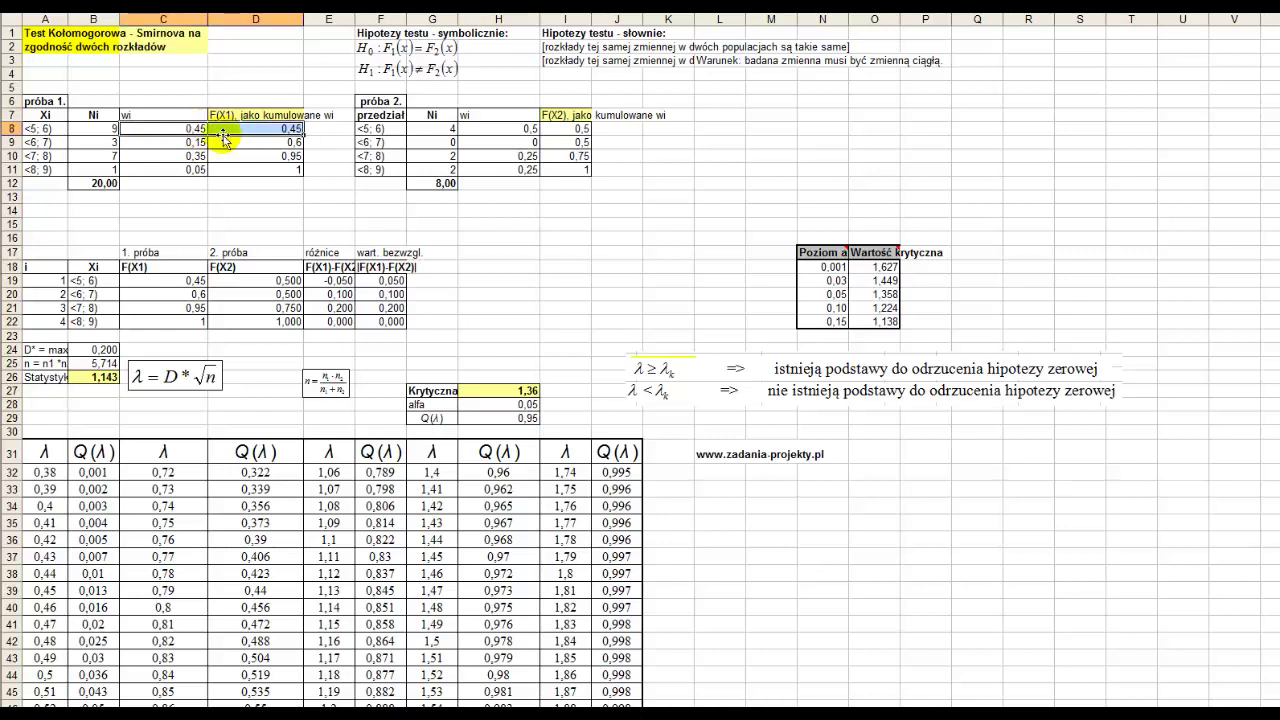
double_click(222, 142)
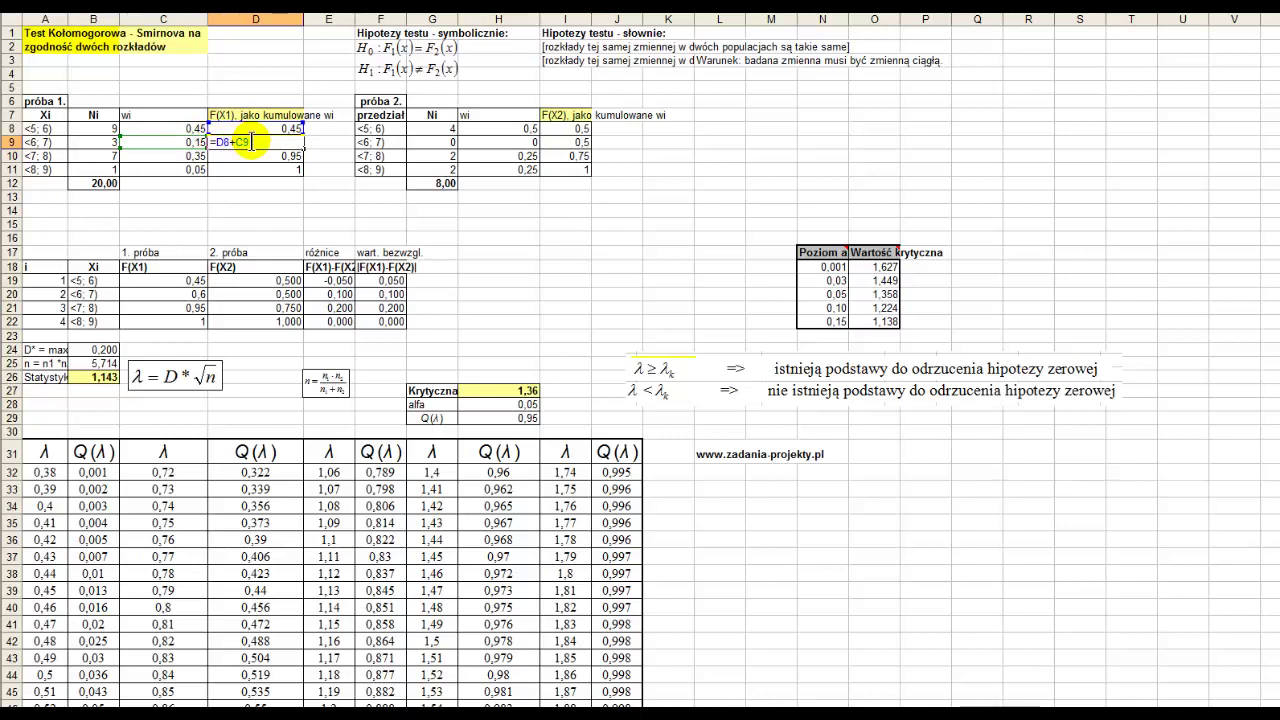
key(ctrl+Return)
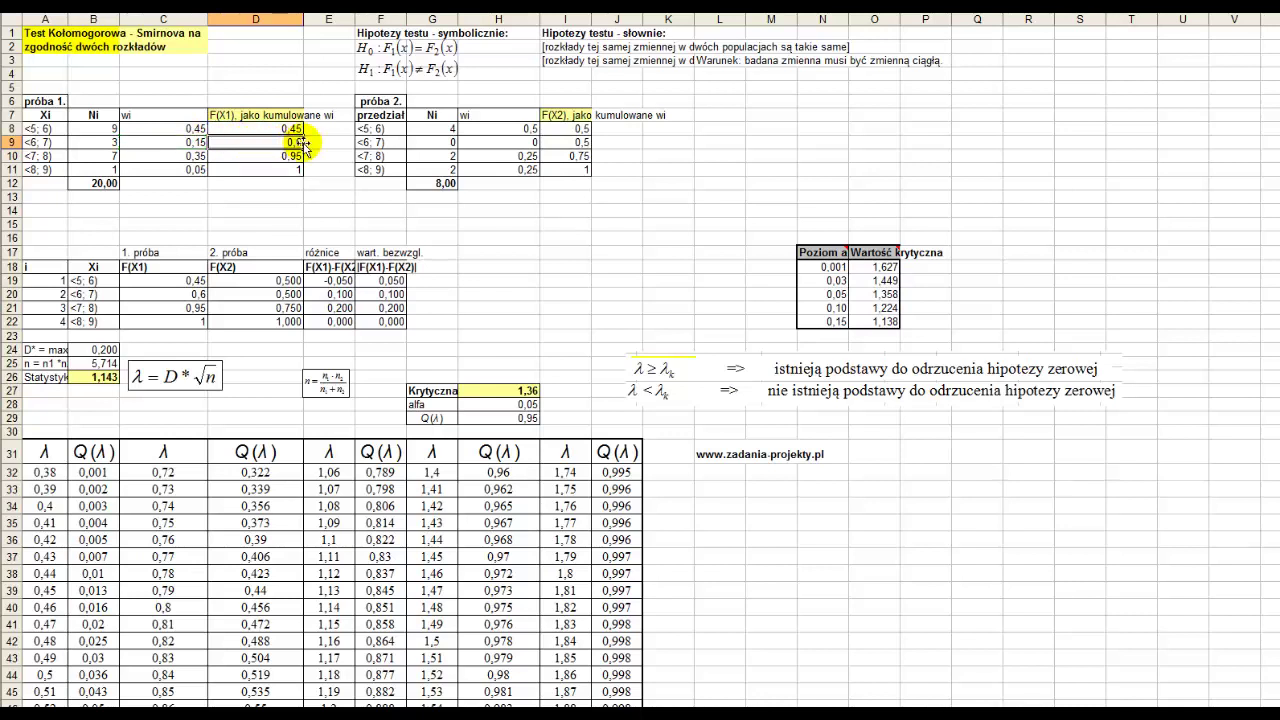
drag(300, 147, 280, 166)
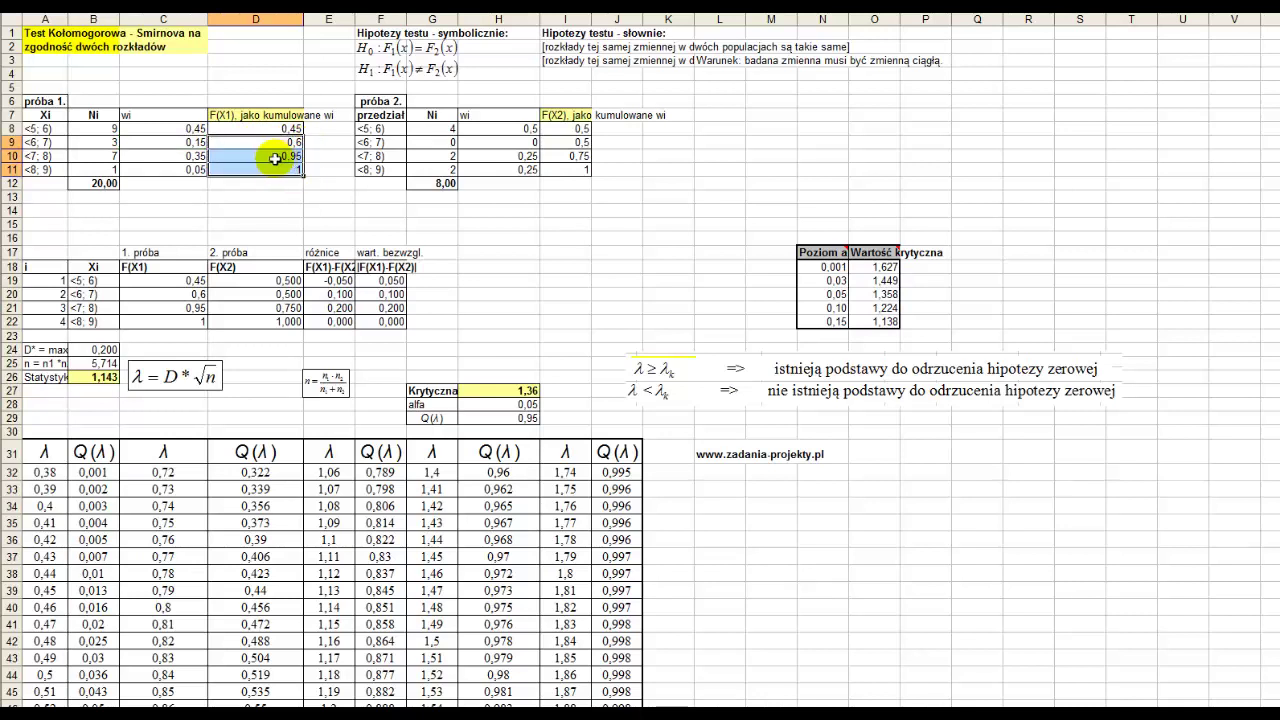
click(273, 166)
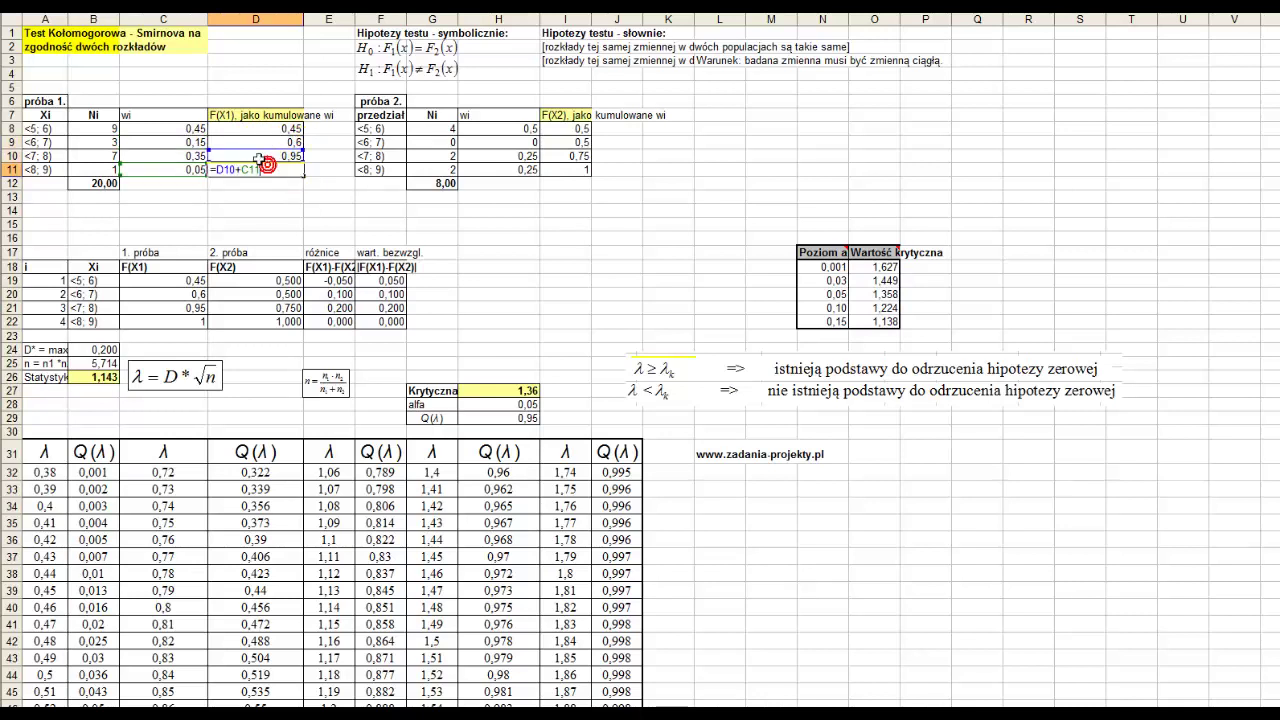
drag(278, 133, 296, 165)
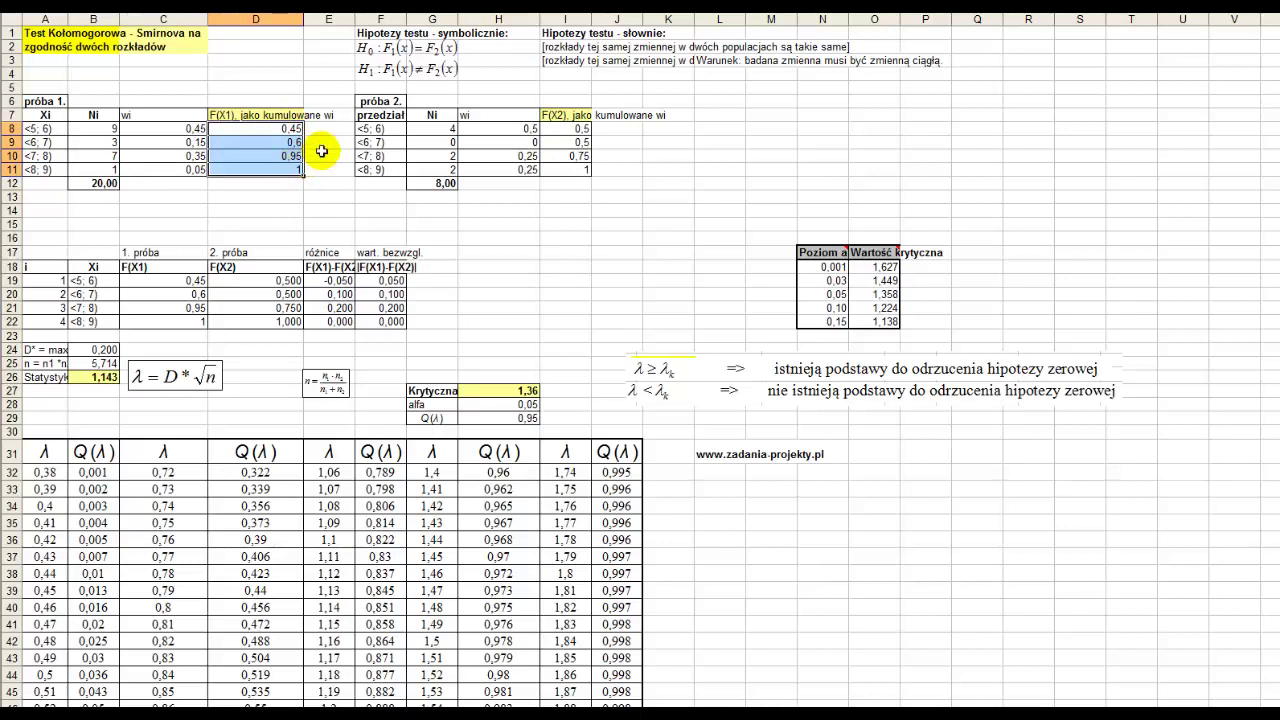
Examine the second sample's Ni counts, its first wi value in H8 and the total in G12.
click(377, 107)
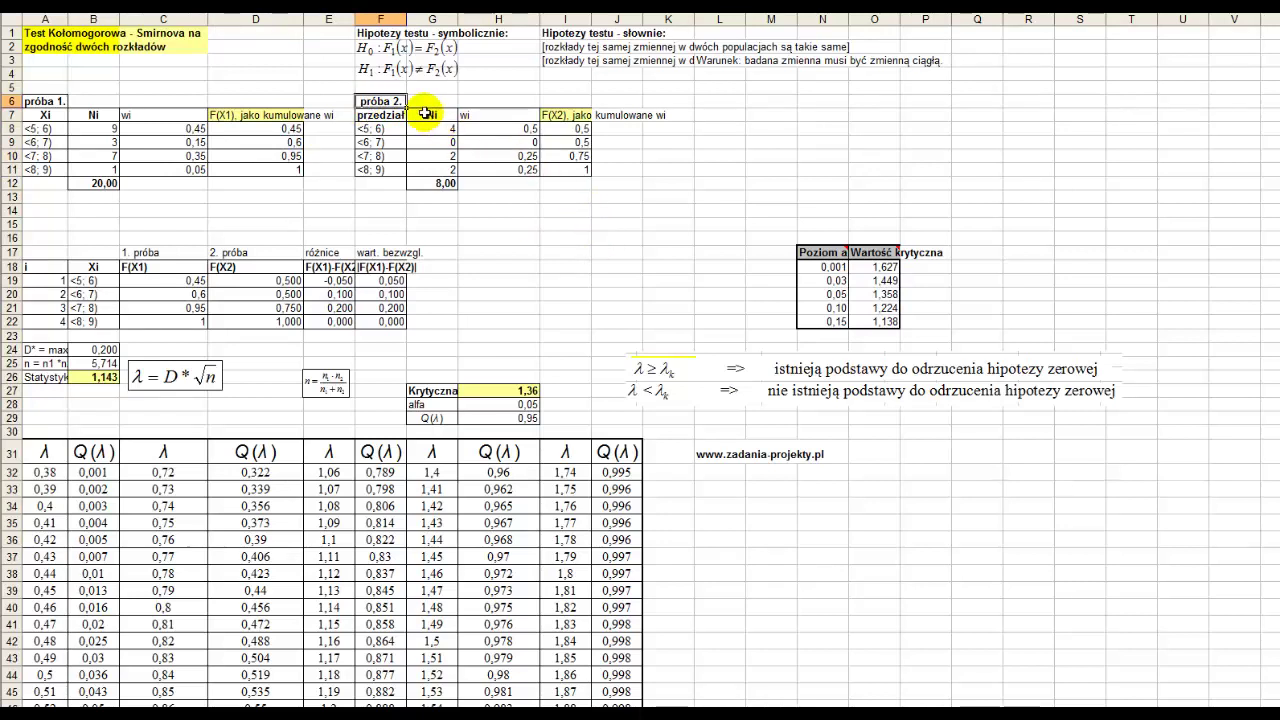
drag(436, 130, 432, 170)
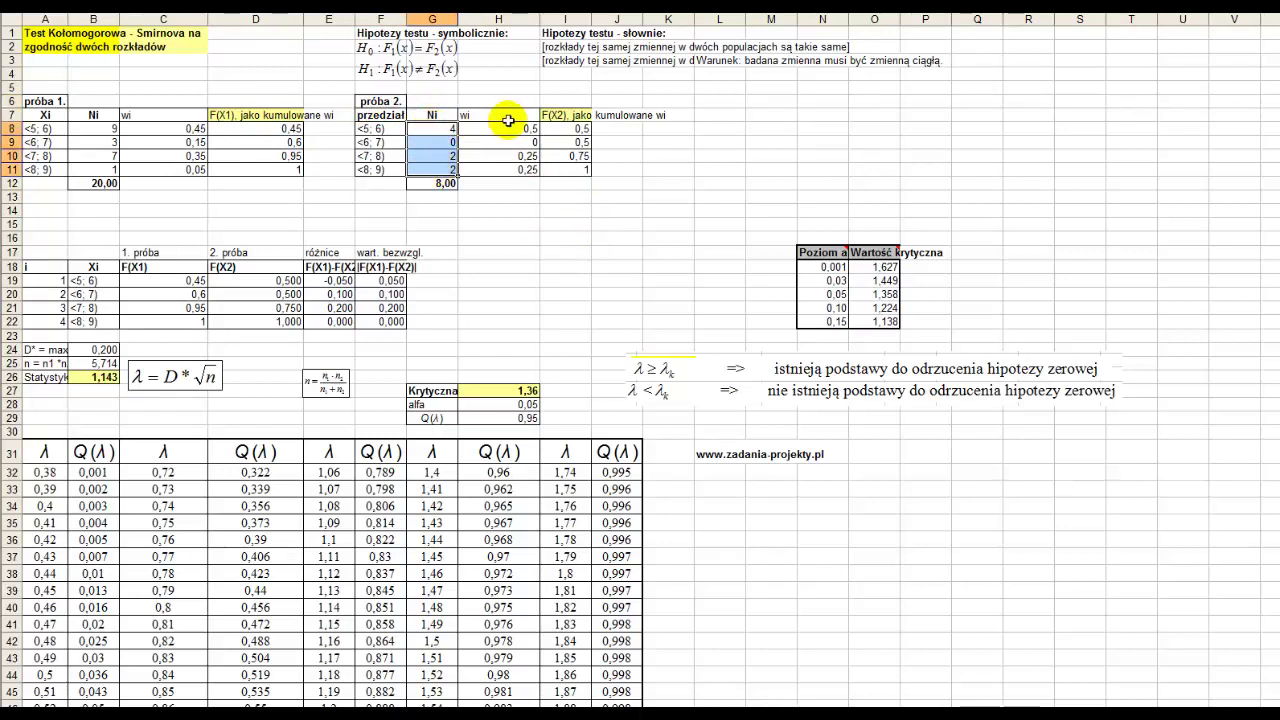
click(510, 131)
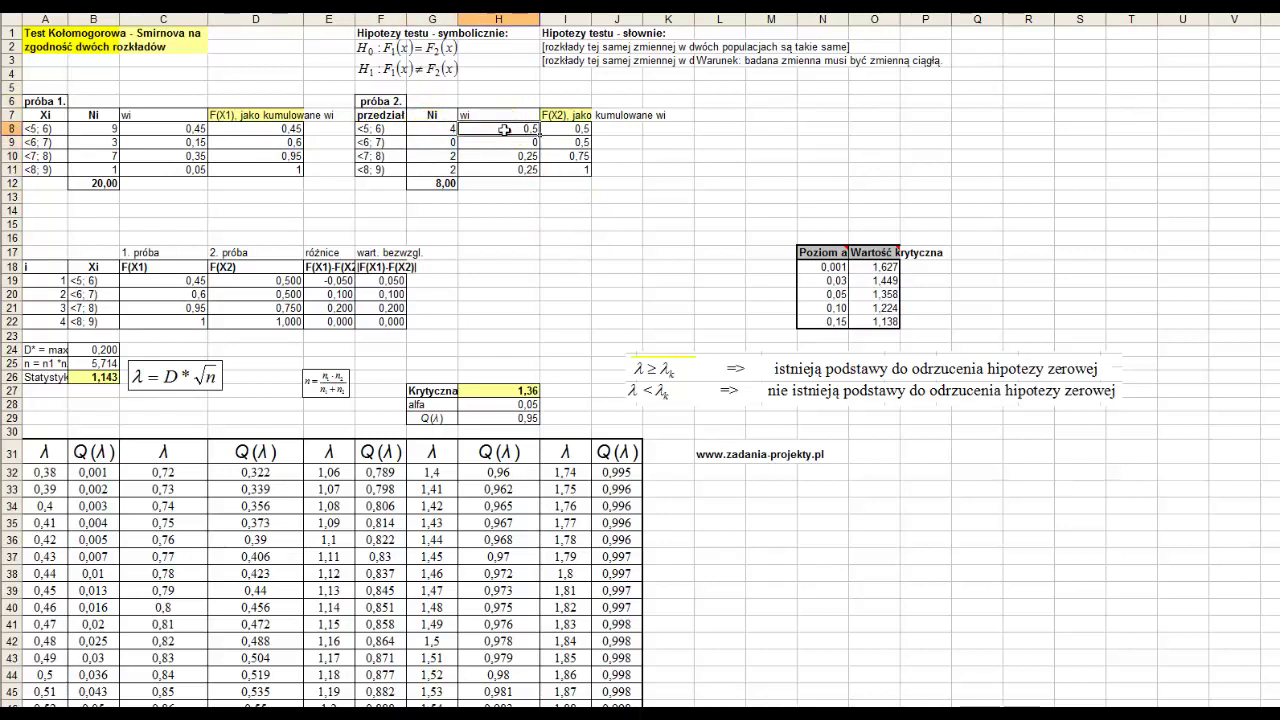
click(432, 183)
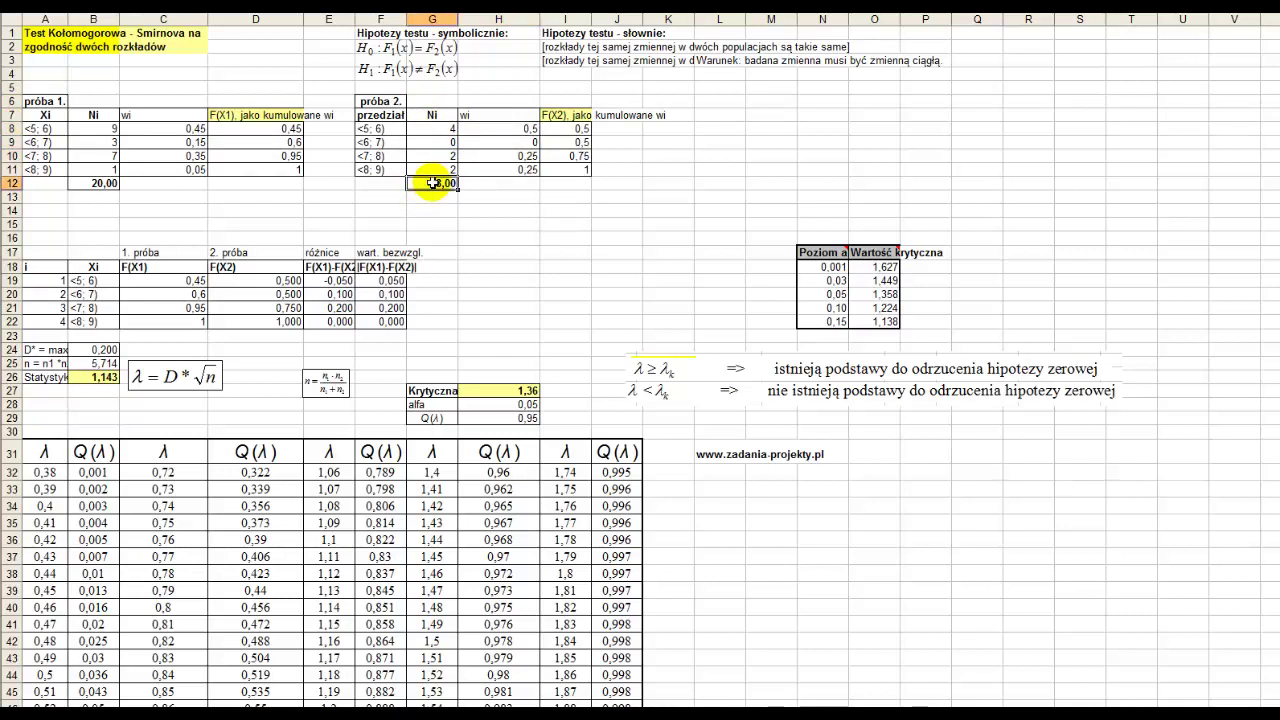
double_click(432, 183)
key(Escape)
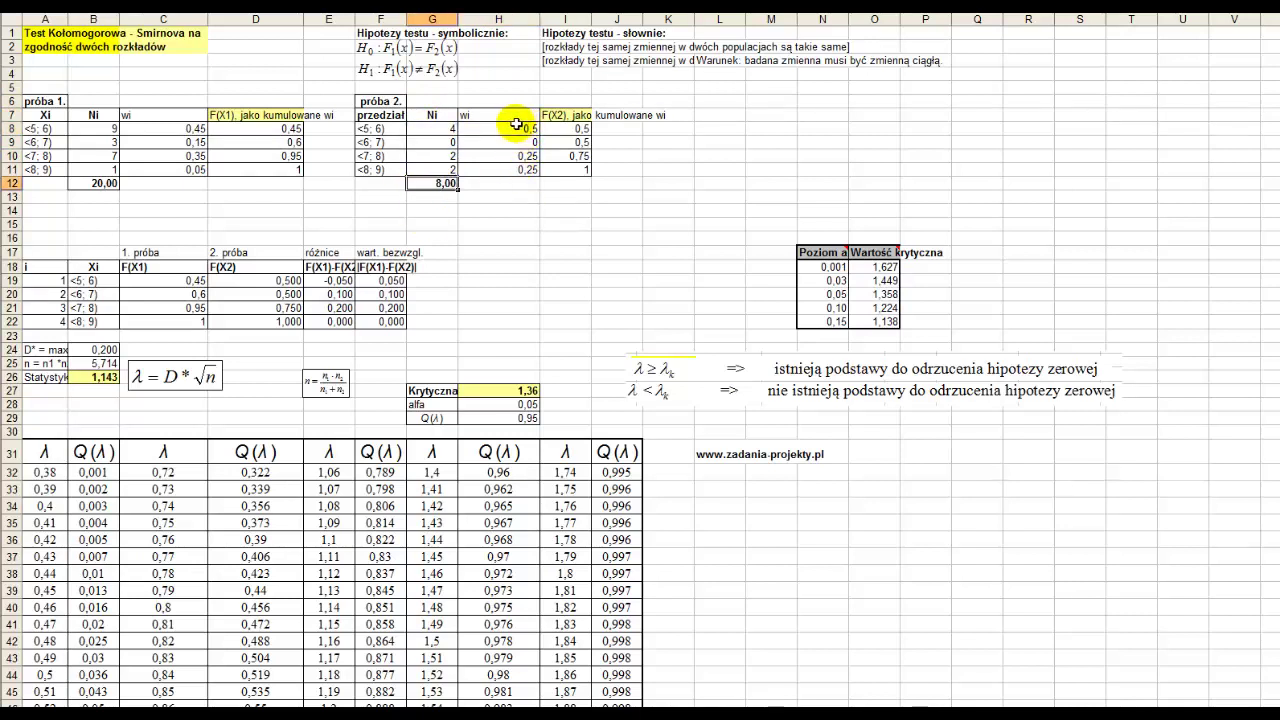
Compare the second sample's Ni counts in G8 and G9 and total in G12 with the wi values in H8 and H9.
click(436, 128)
click(440, 183)
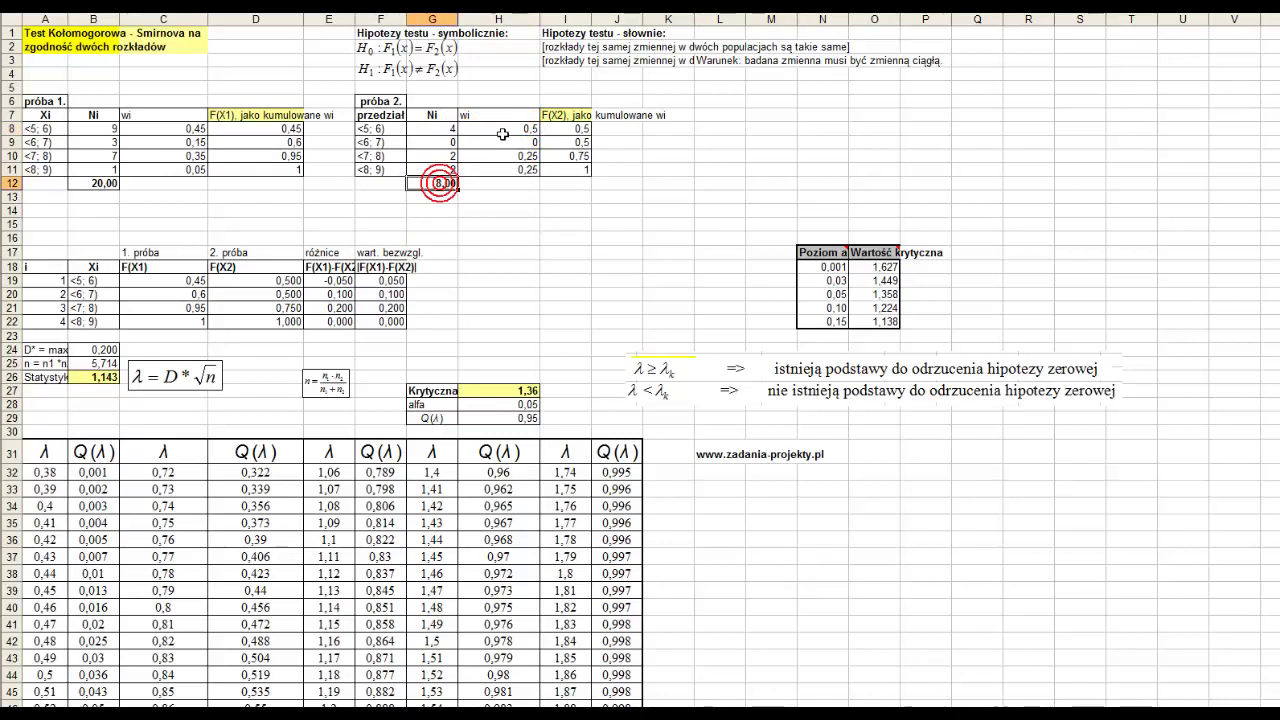
click(500, 128)
click(441, 140)
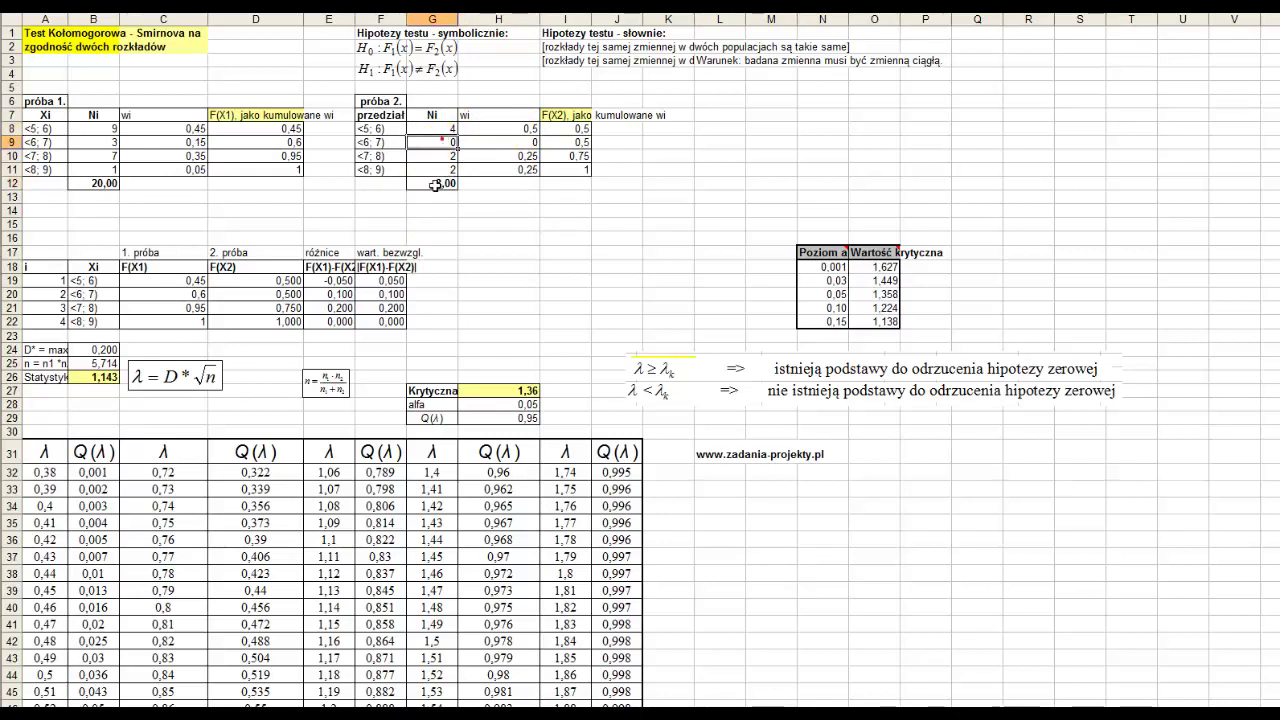
click(432, 183)
click(510, 142)
Compare the counts in G10 and G11 and the total in G12 with their wi values, and highlight H7:H11.
click(437, 156)
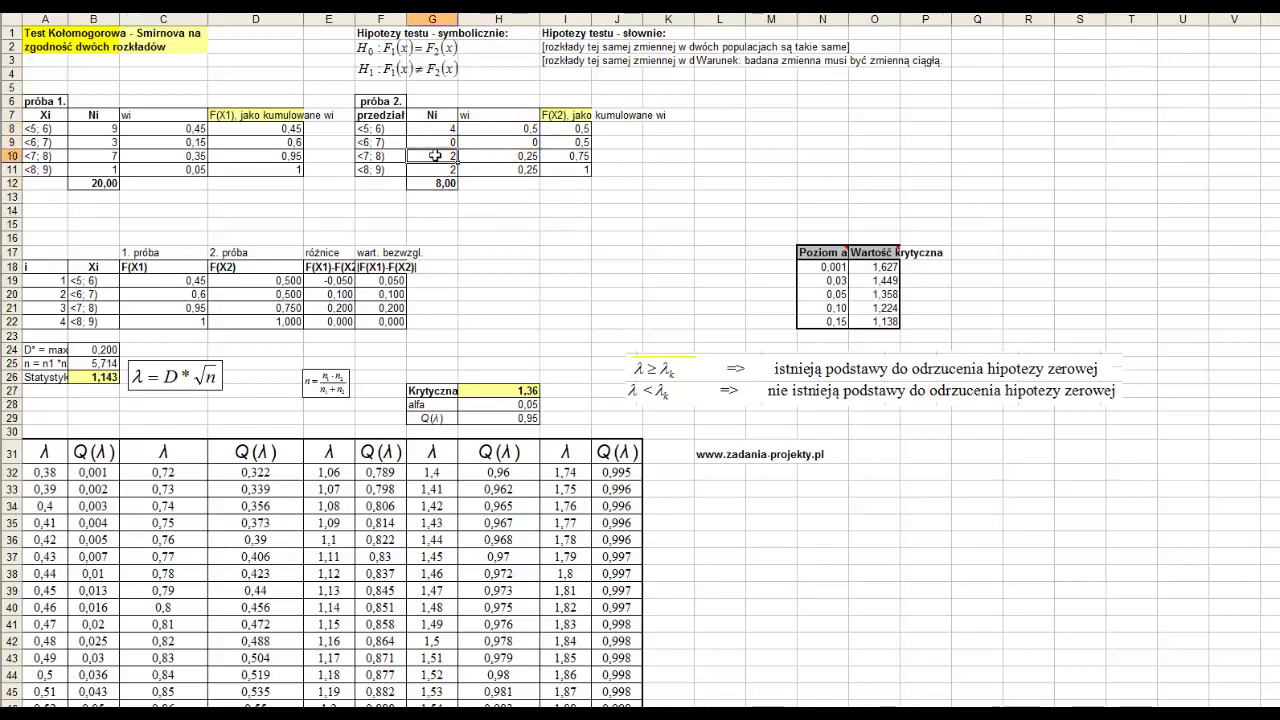
click(438, 183)
click(500, 158)
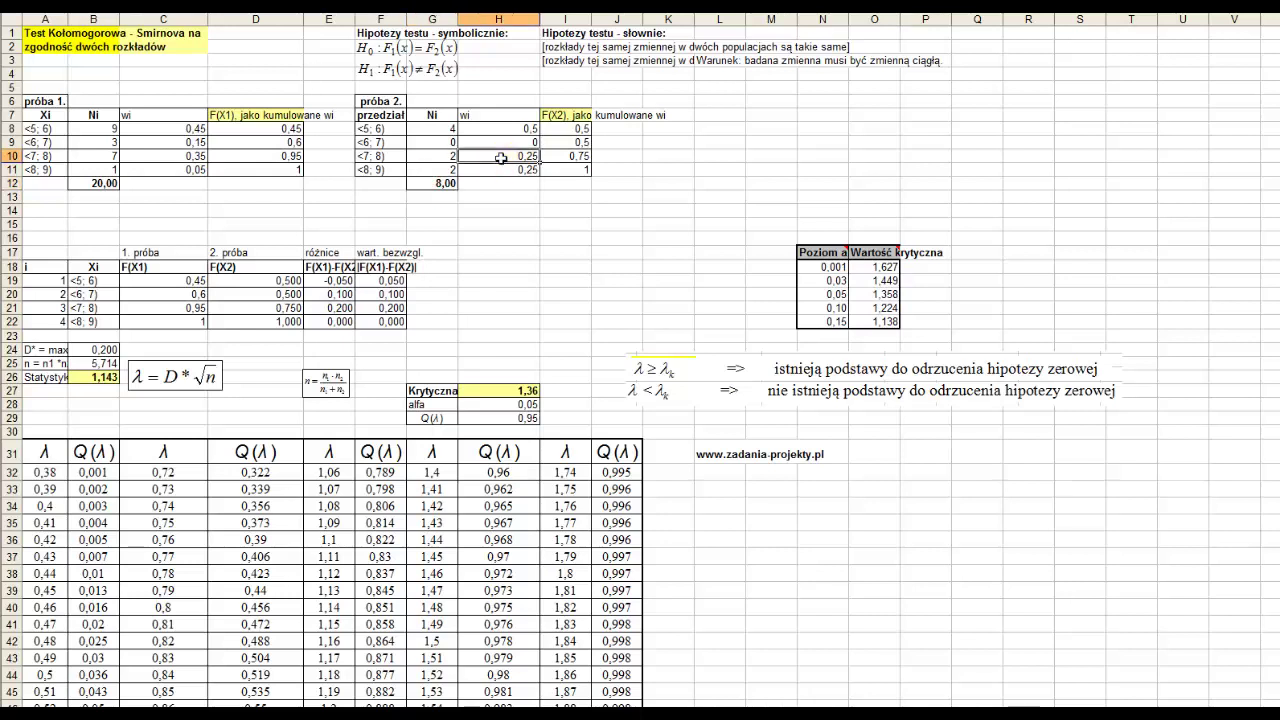
click(437, 170)
click(438, 183)
click(517, 170)
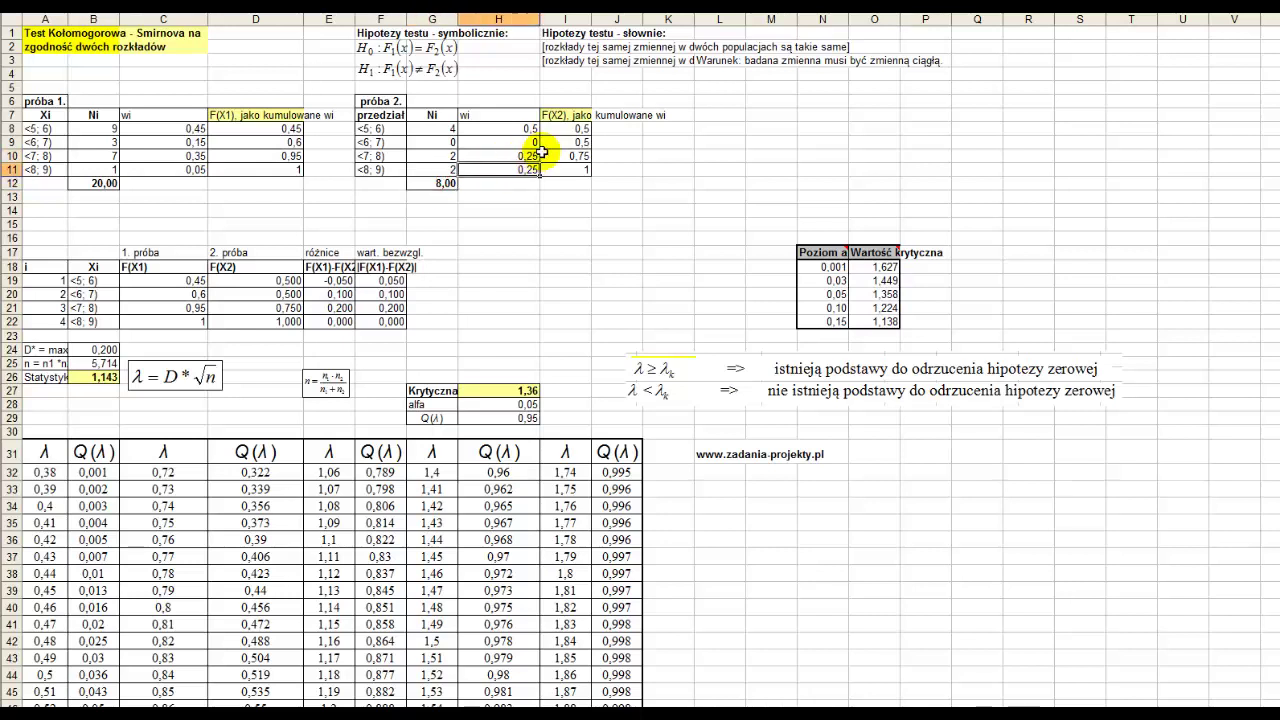
drag(490, 115, 495, 169)
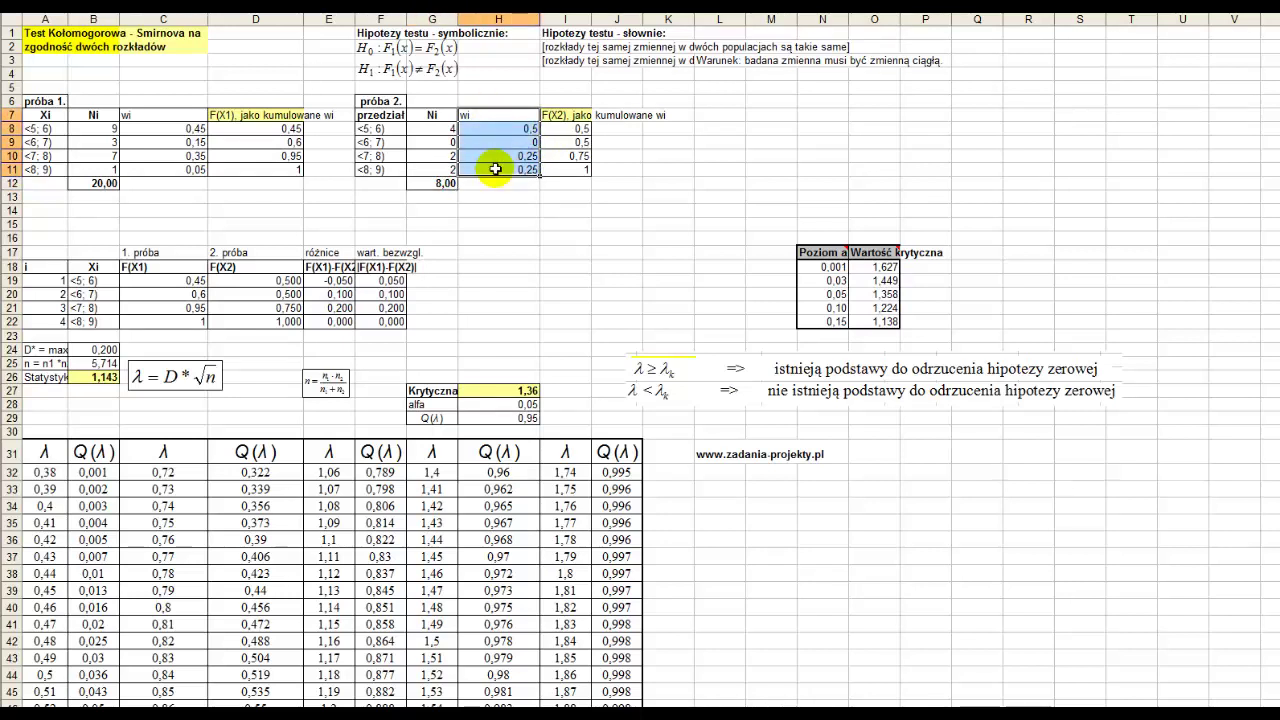
Compare the first F(X2) value in I8 with H8, and set I9 to the cumulative formula =I8+H9.
click(567, 113)
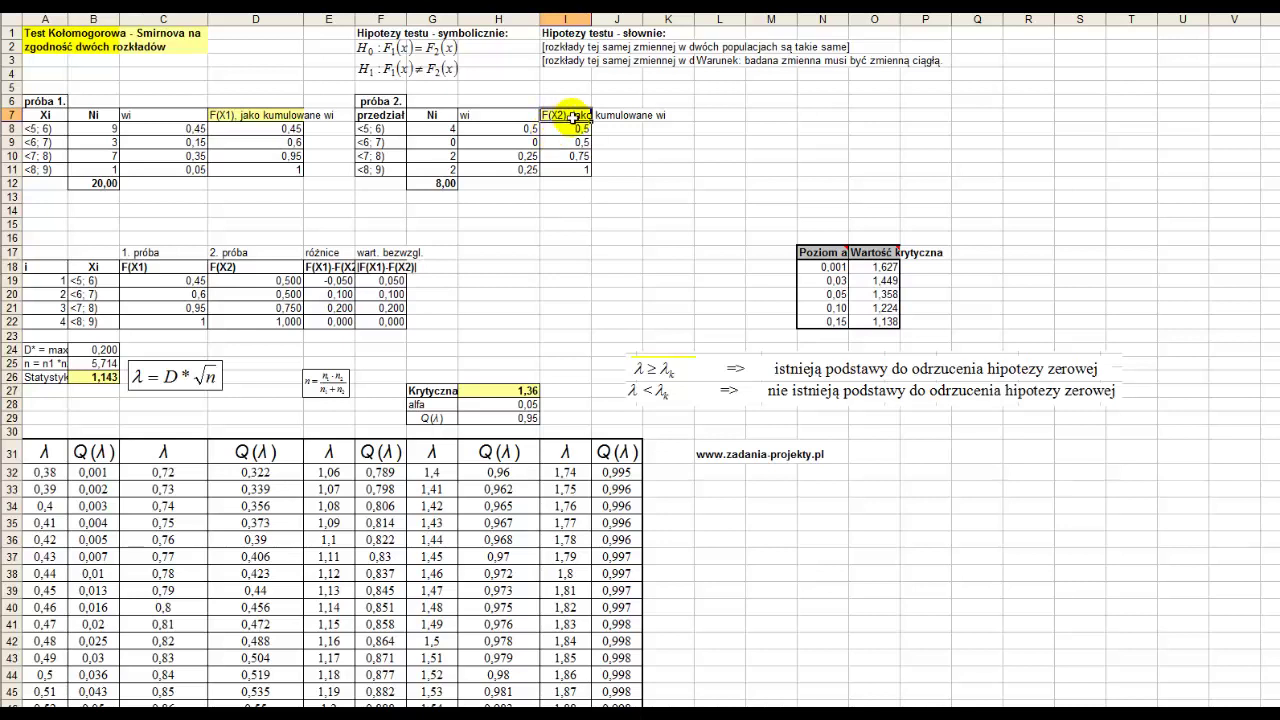
click(388, 101)
drag(566, 128, 530, 127)
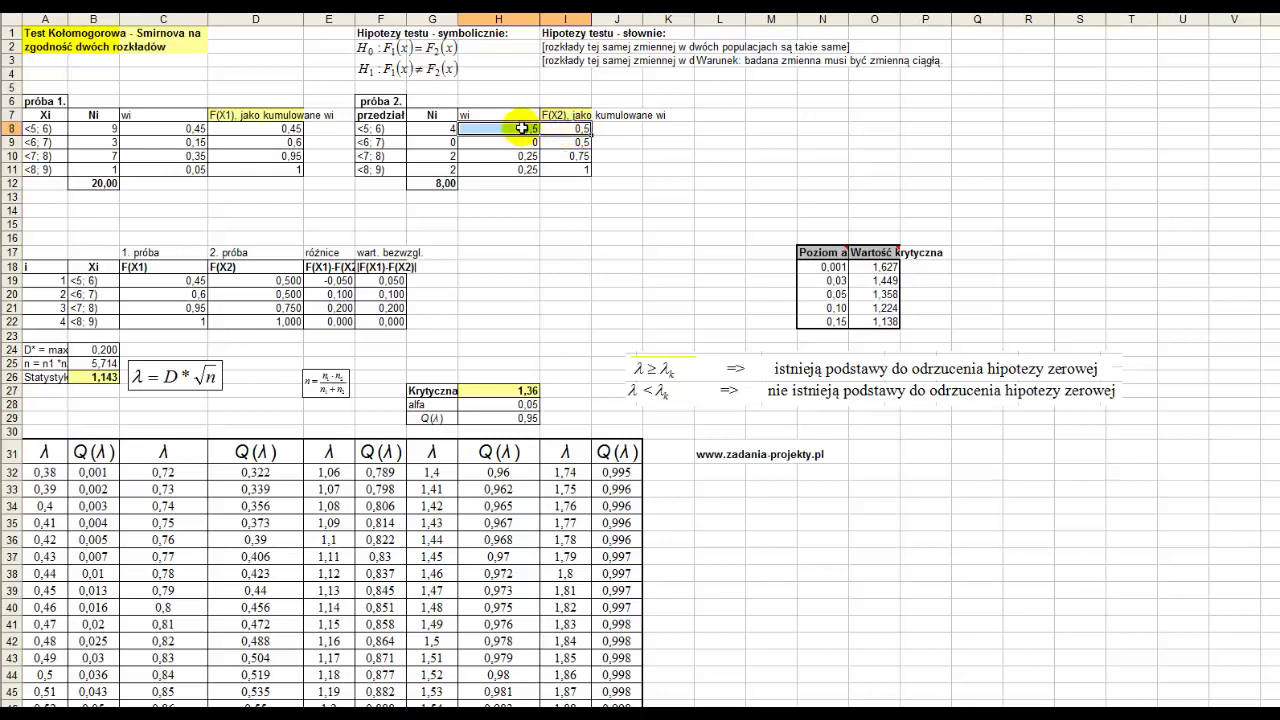
click(581, 142)
text(=)
click(566, 128)
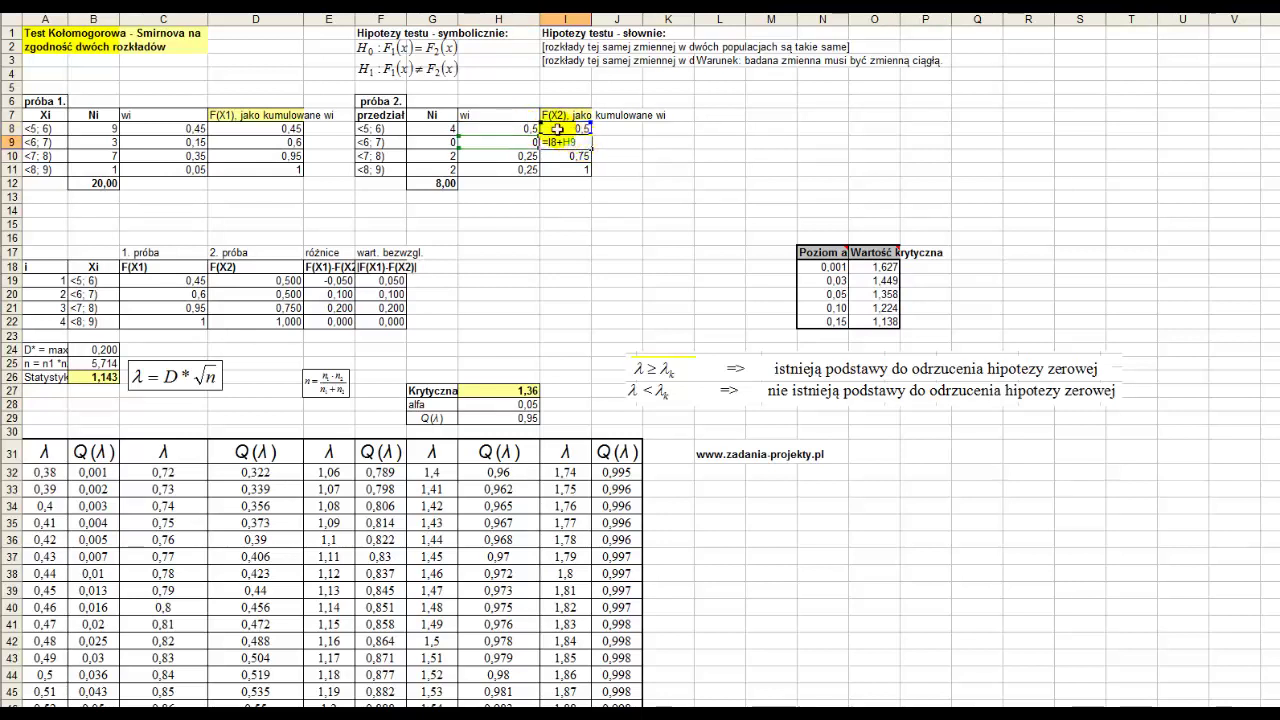
text(+H9)
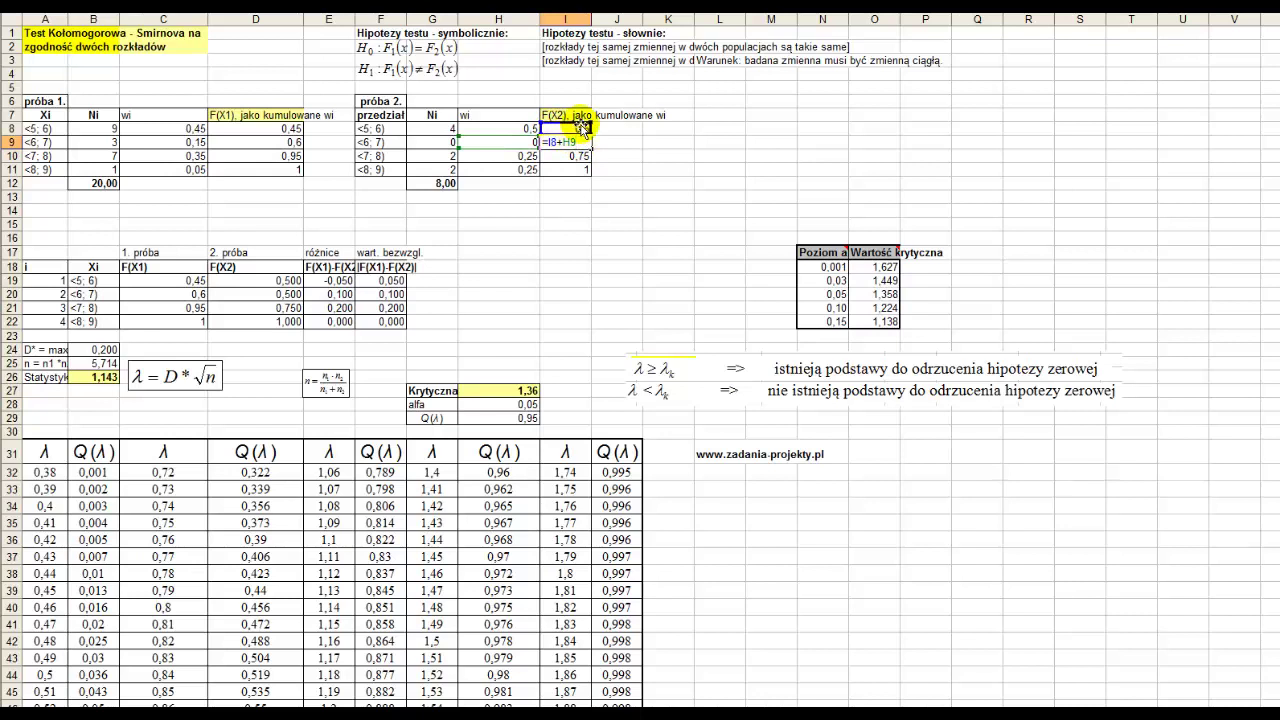
click(503, 141)
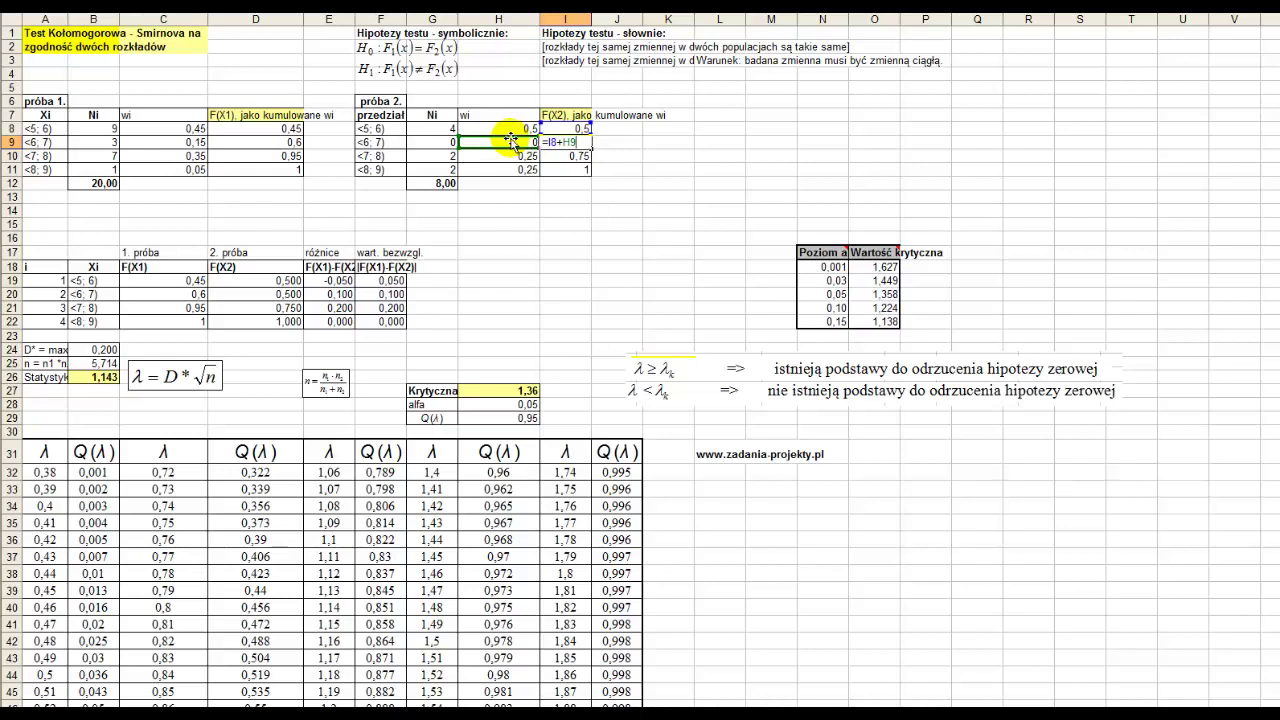
key(Return)
Fill the second sample's cumulative F(X2) formula from I9 down to I11.
click(581, 142)
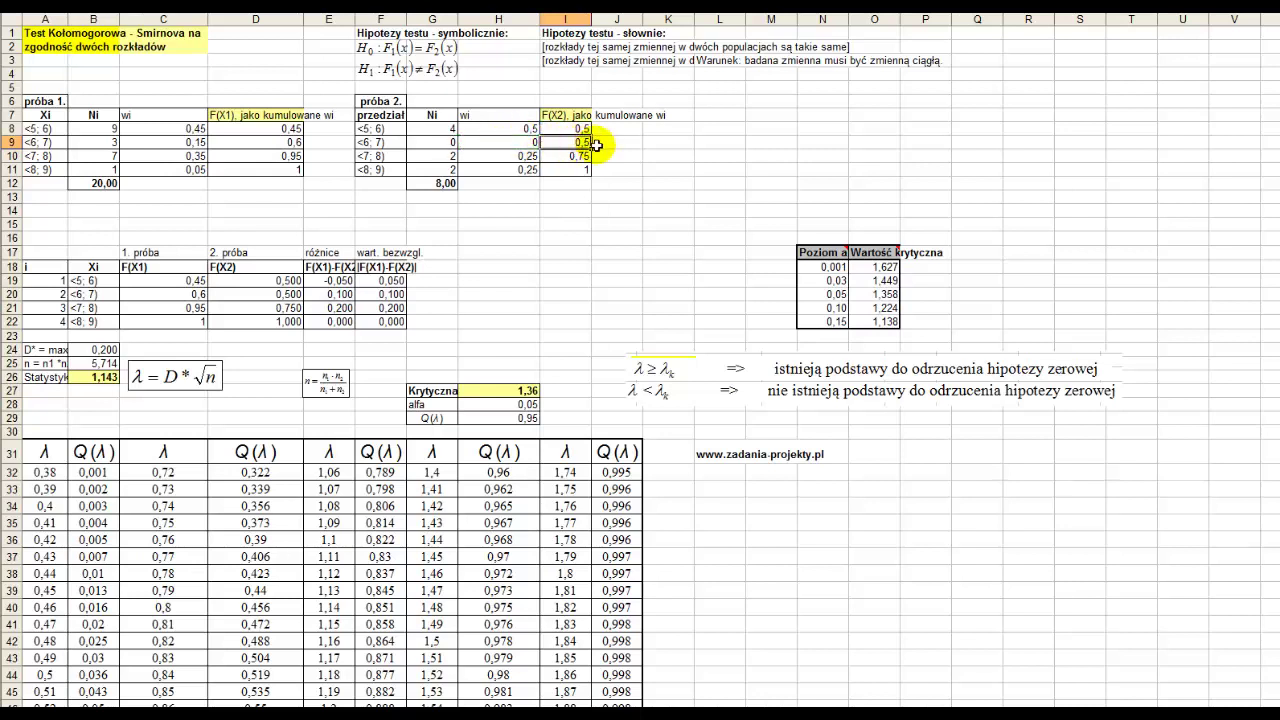
drag(594, 145, 588, 171)
click(563, 171)
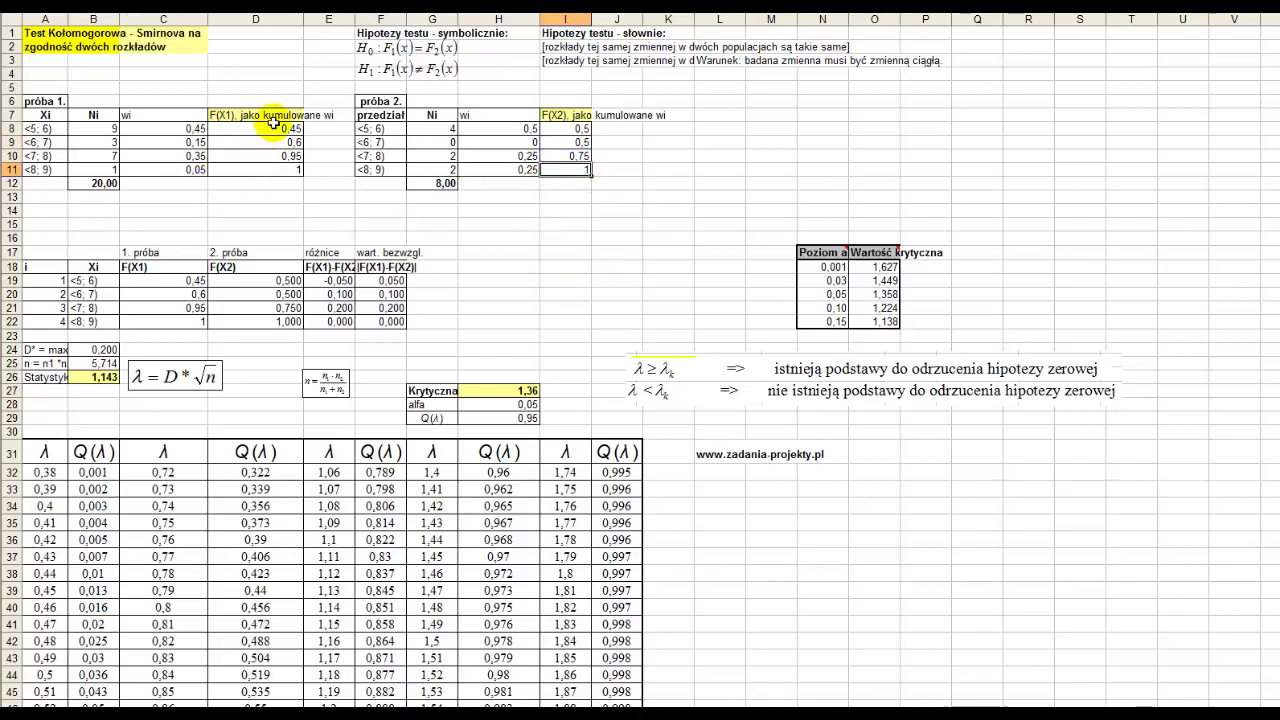
Compare the cumulative distributions of both samples by highlighting F(X1) in D8:D11 and F(X2) in I8:I11, along with their sample labels.
drag(274, 117, 287, 170)
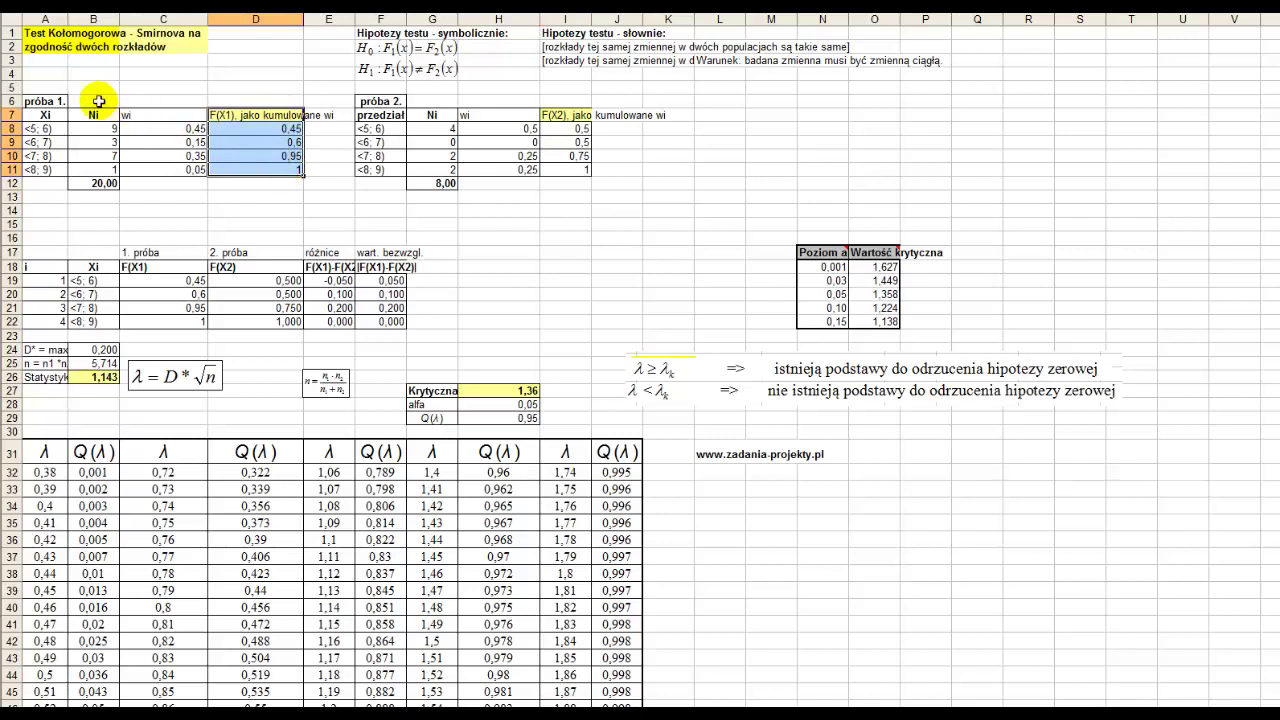
click(52, 103)
drag(549, 109, 555, 168)
click(364, 101)
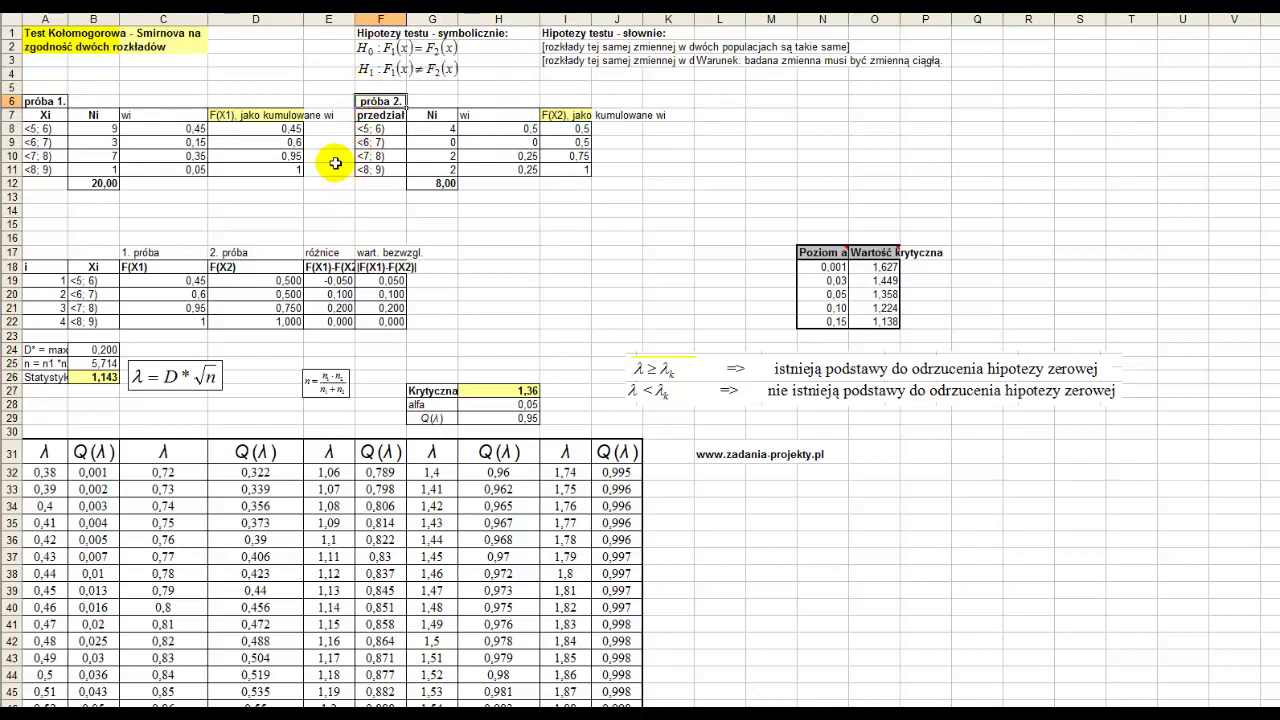
click(249, 121)
key(shift+Down)
key(shift+Down)
key(shift+Down)
key(shift+Down)
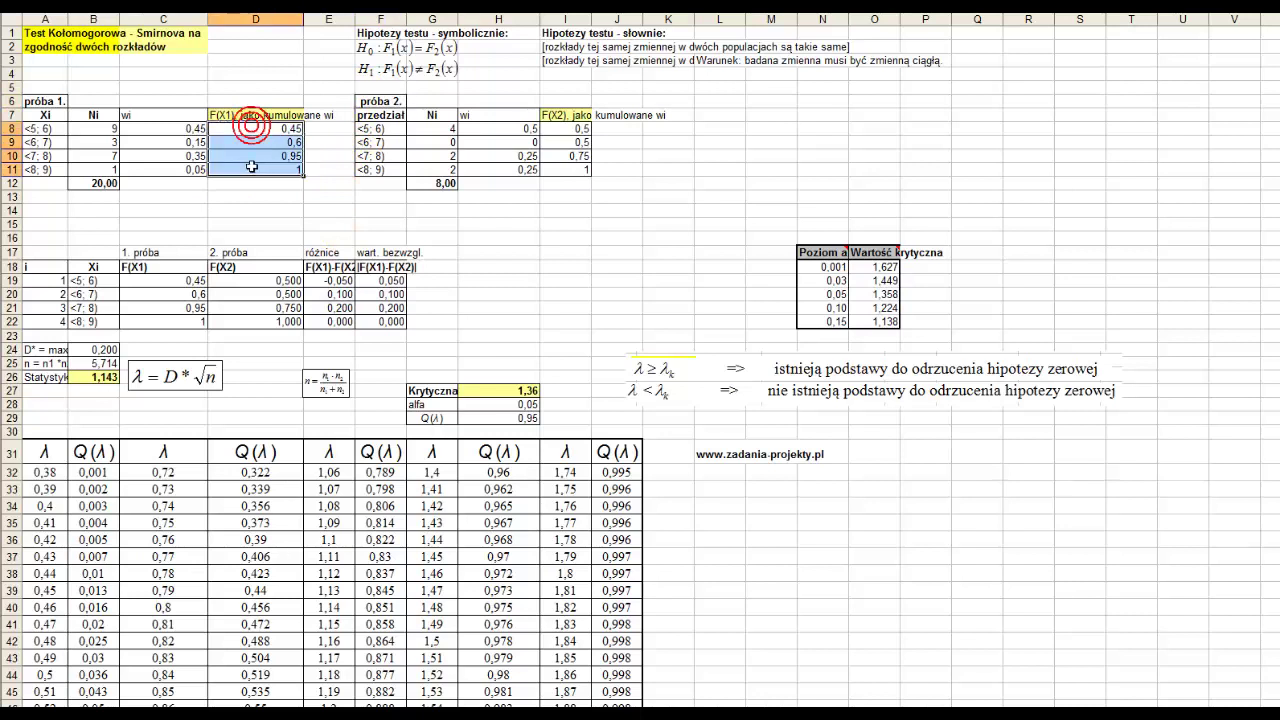
click(547, 128)
mouse_move(547, 128)
mouse_down()
mouse_move(545, 183)
mouse_move(549, 170)
mouse_up()
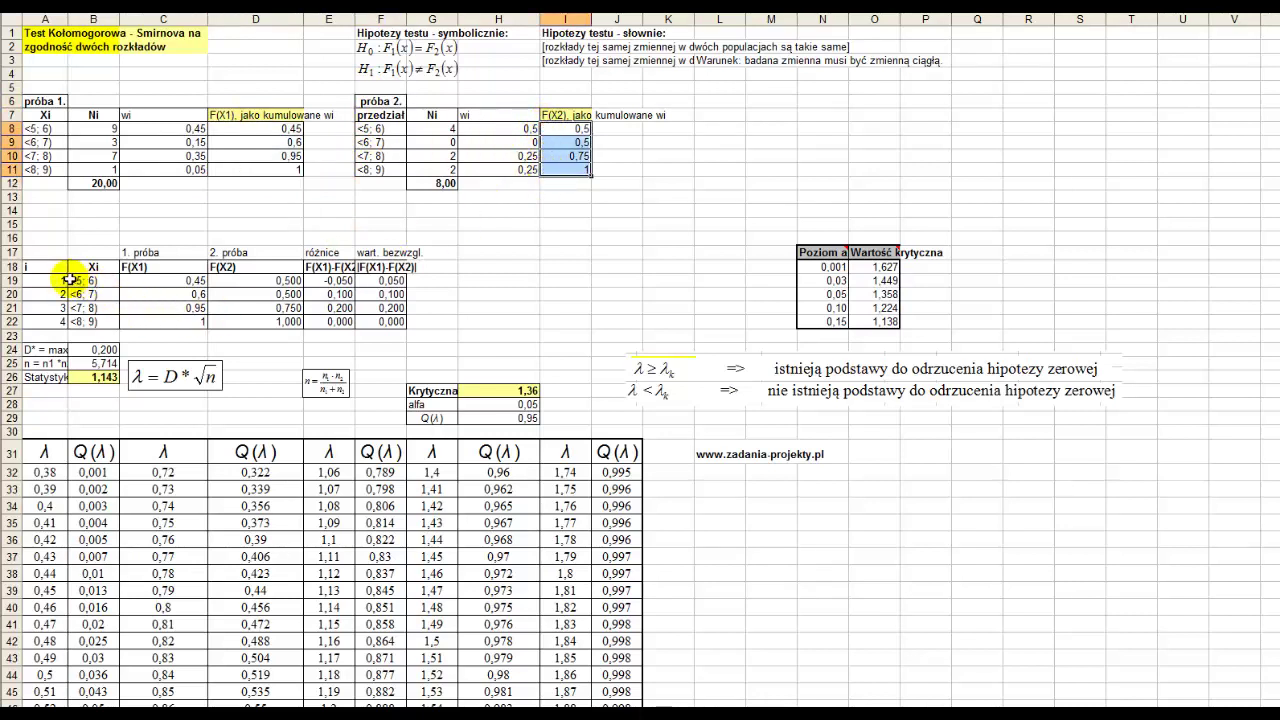
Examine the comparison table A17:F22, highlighting its Xi intervals, F(X1) values and F(X2) values in rows 19 to 22.
drag(62, 253, 386, 318)
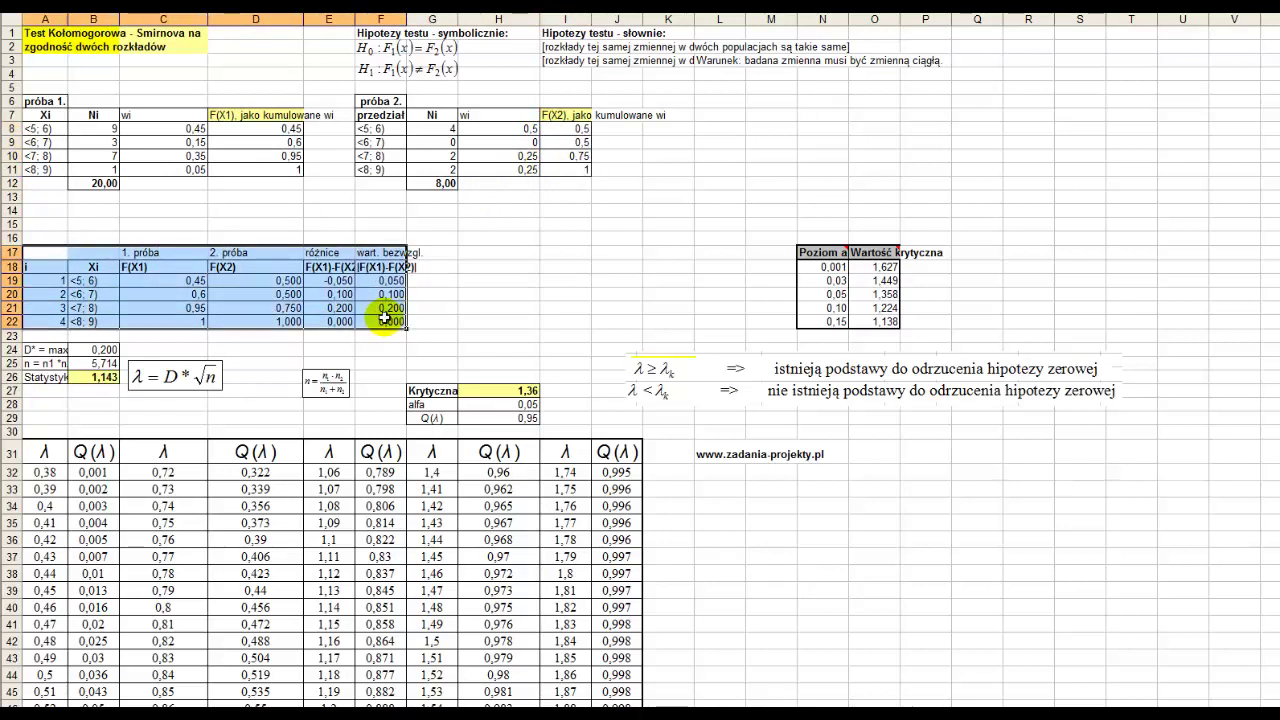
drag(180, 283, 180, 321)
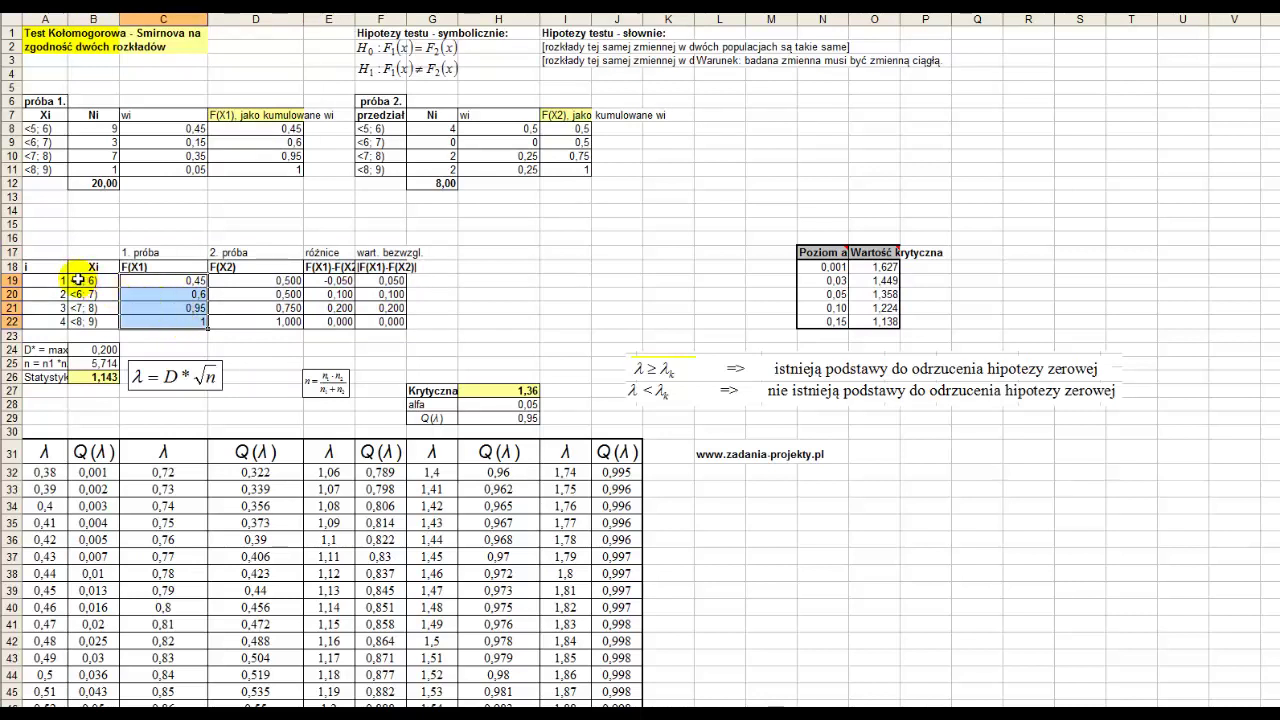
drag(100, 283, 100, 321)
drag(160, 284, 160, 321)
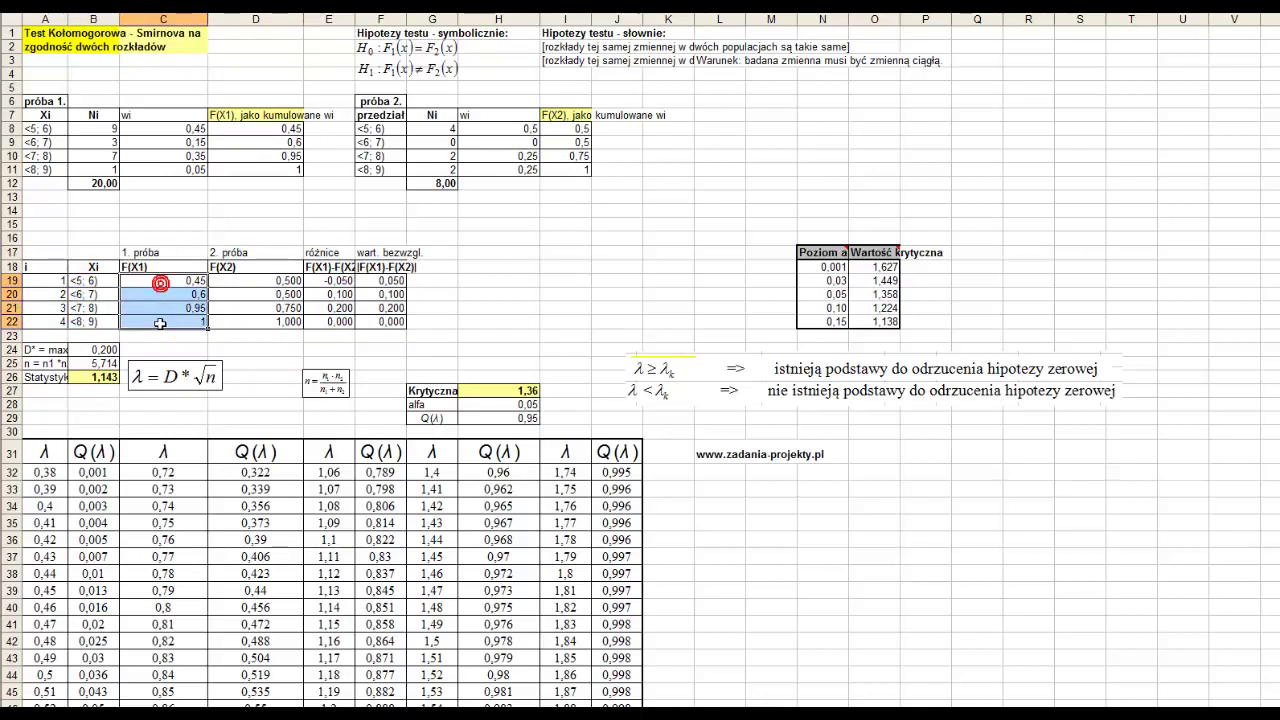
drag(275, 281, 288, 324)
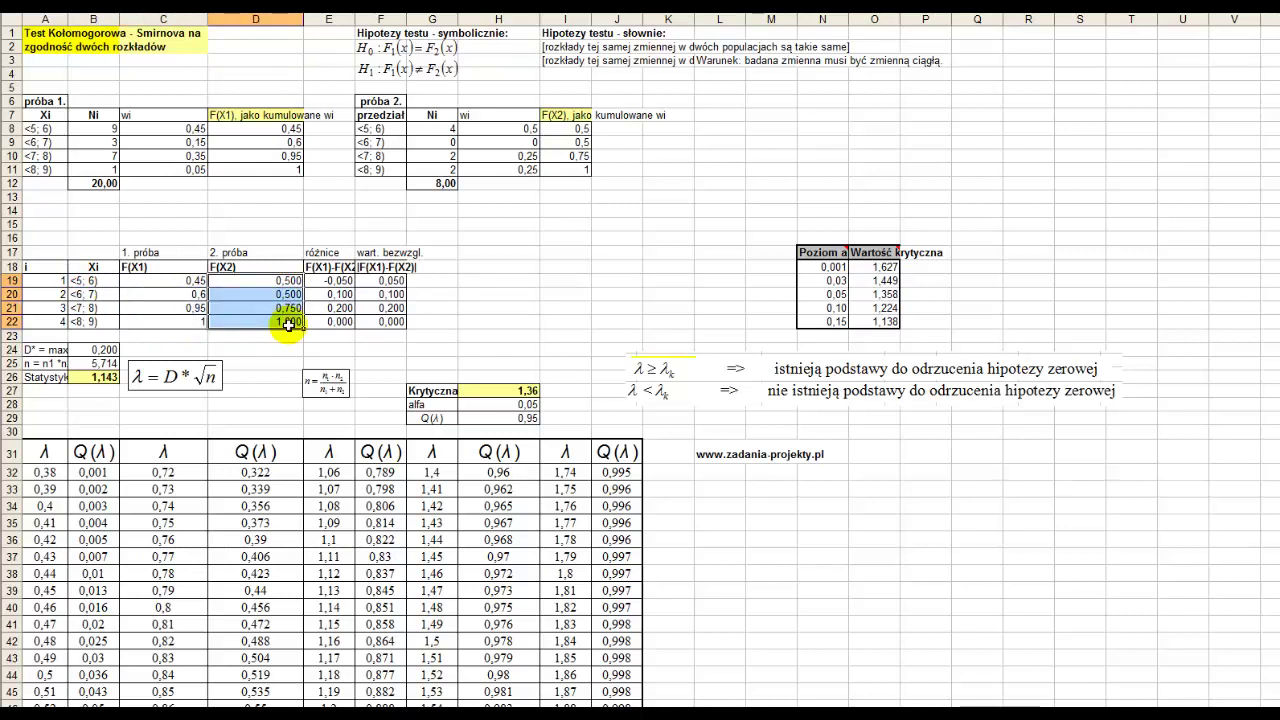
click(230, 253)
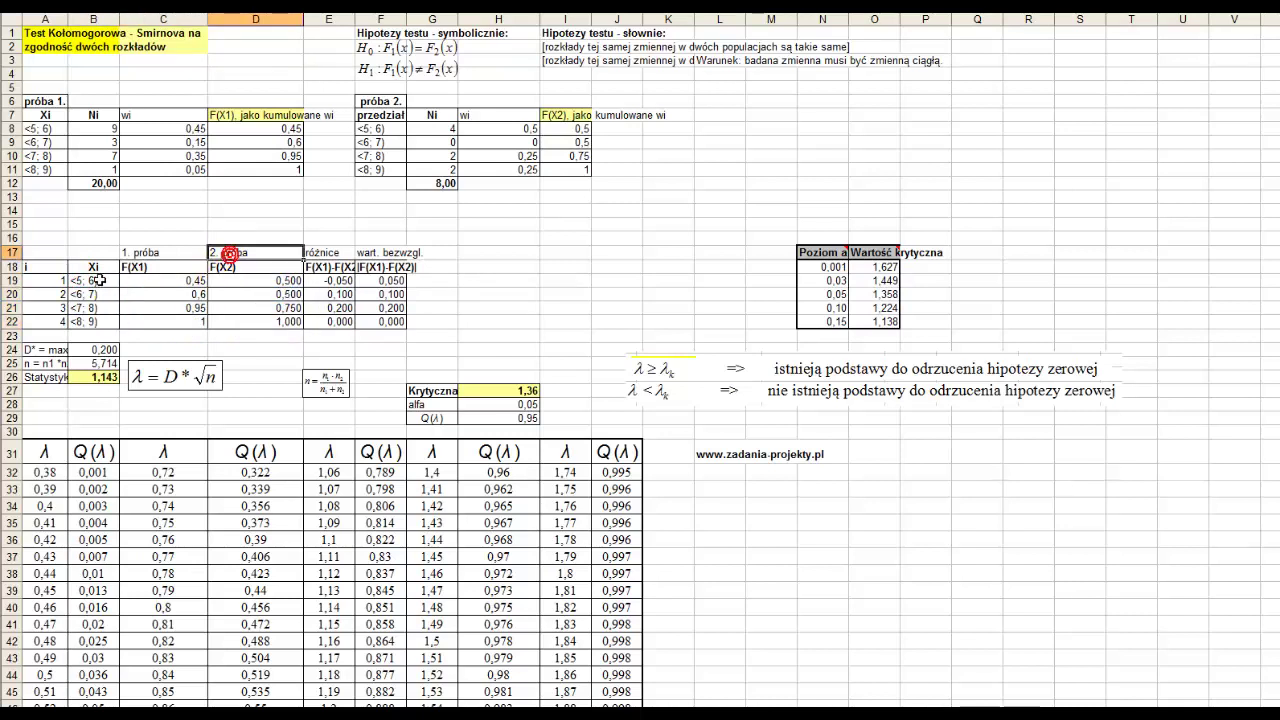
drag(96, 283, 96, 321)
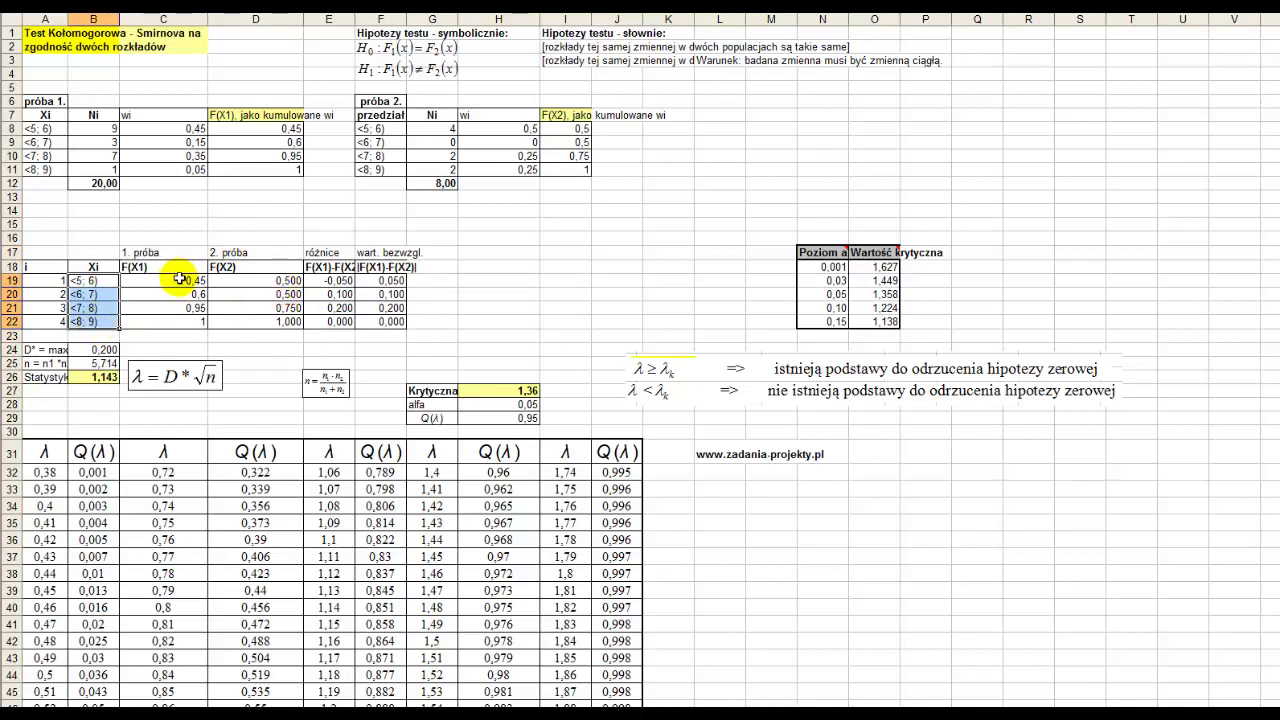
drag(178, 281, 231, 321)
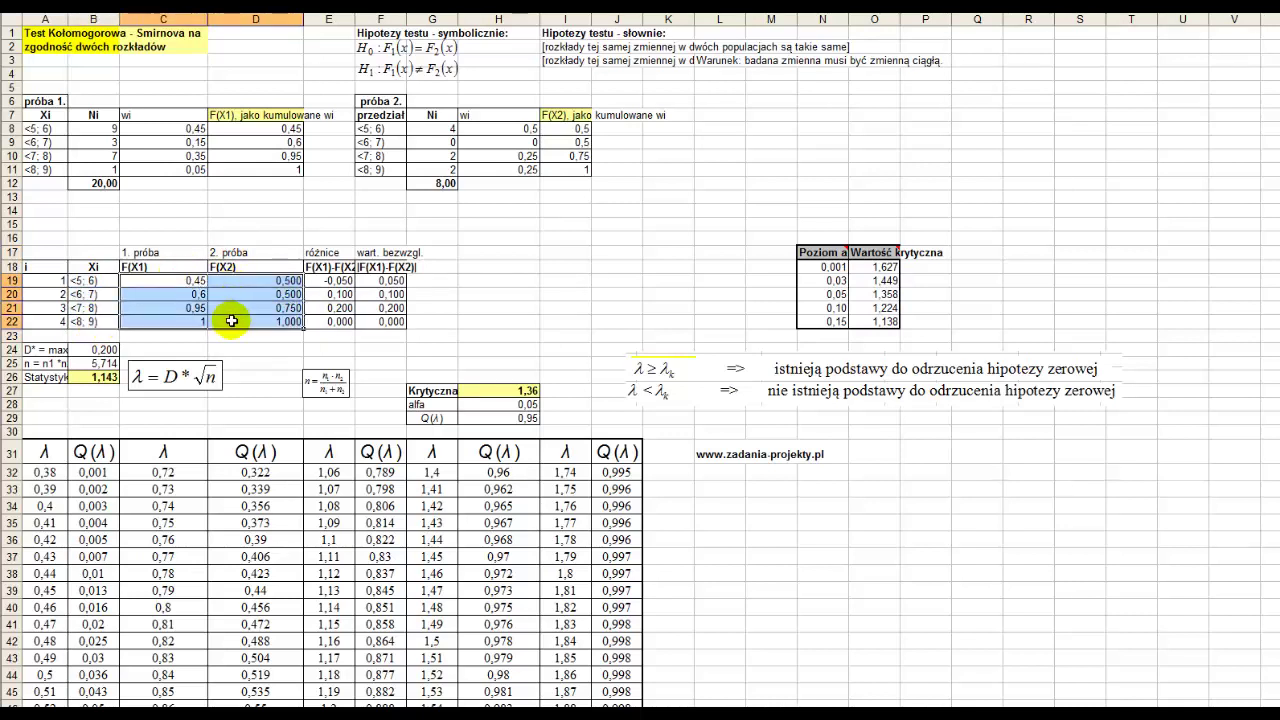
Check the difference formula =C19-D19 in E19 and fill it down to E22.
double_click(333, 281)
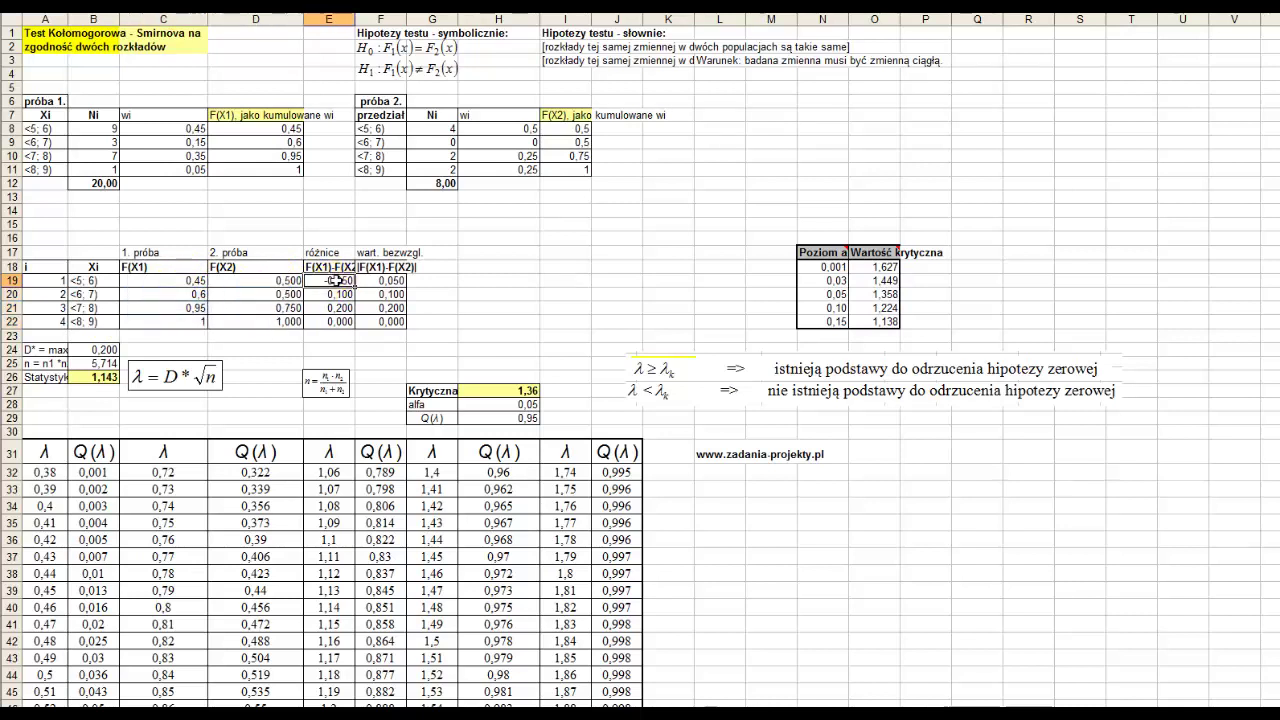
click(324, 307)
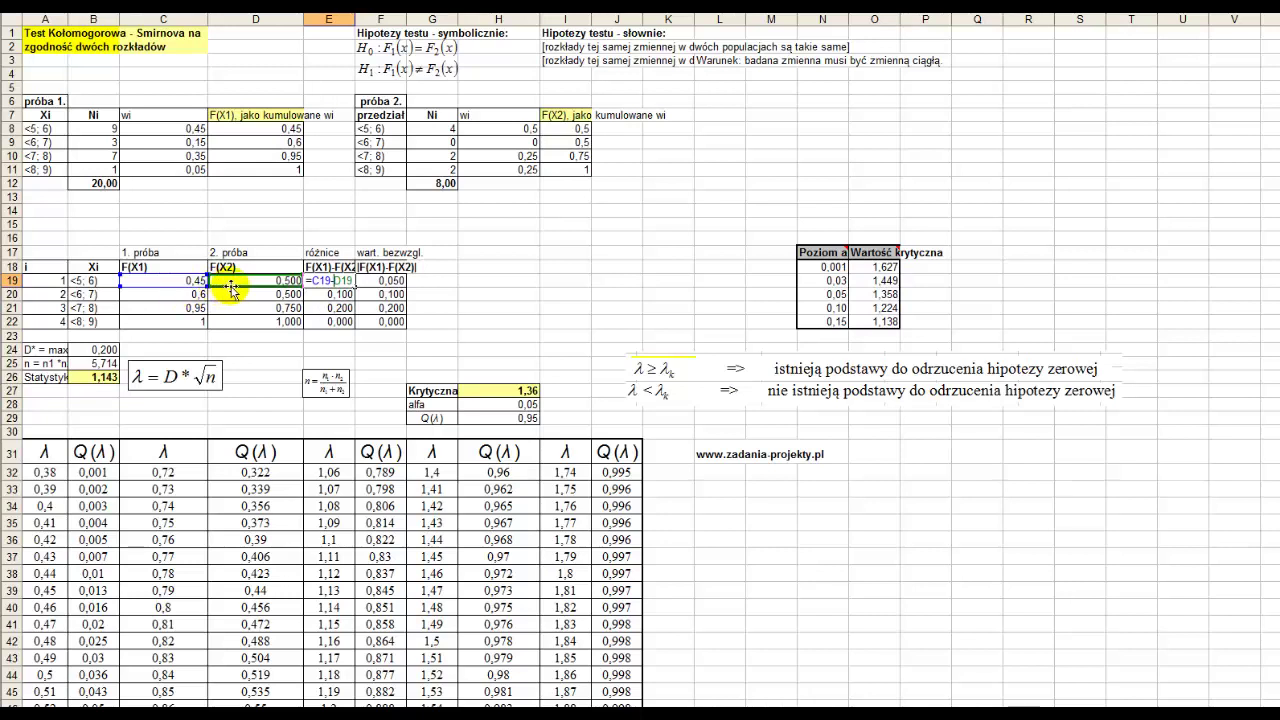
key(Return)
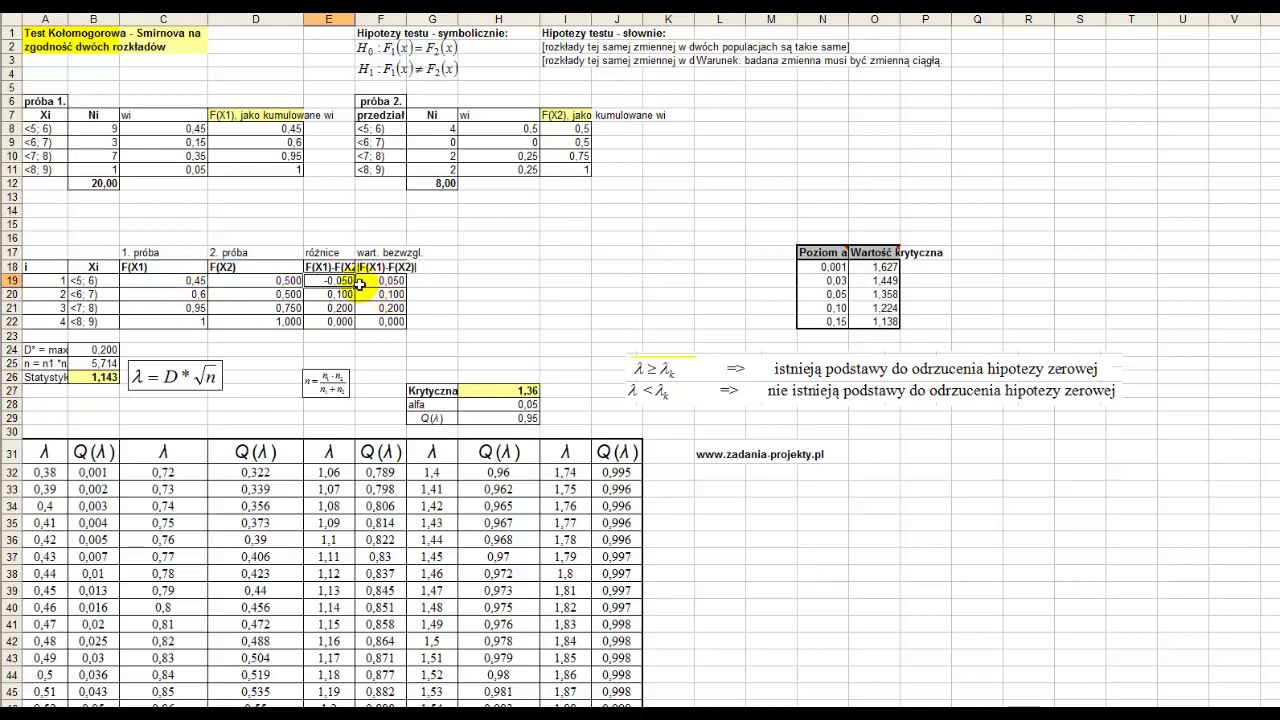
drag(352, 287, 355, 327)
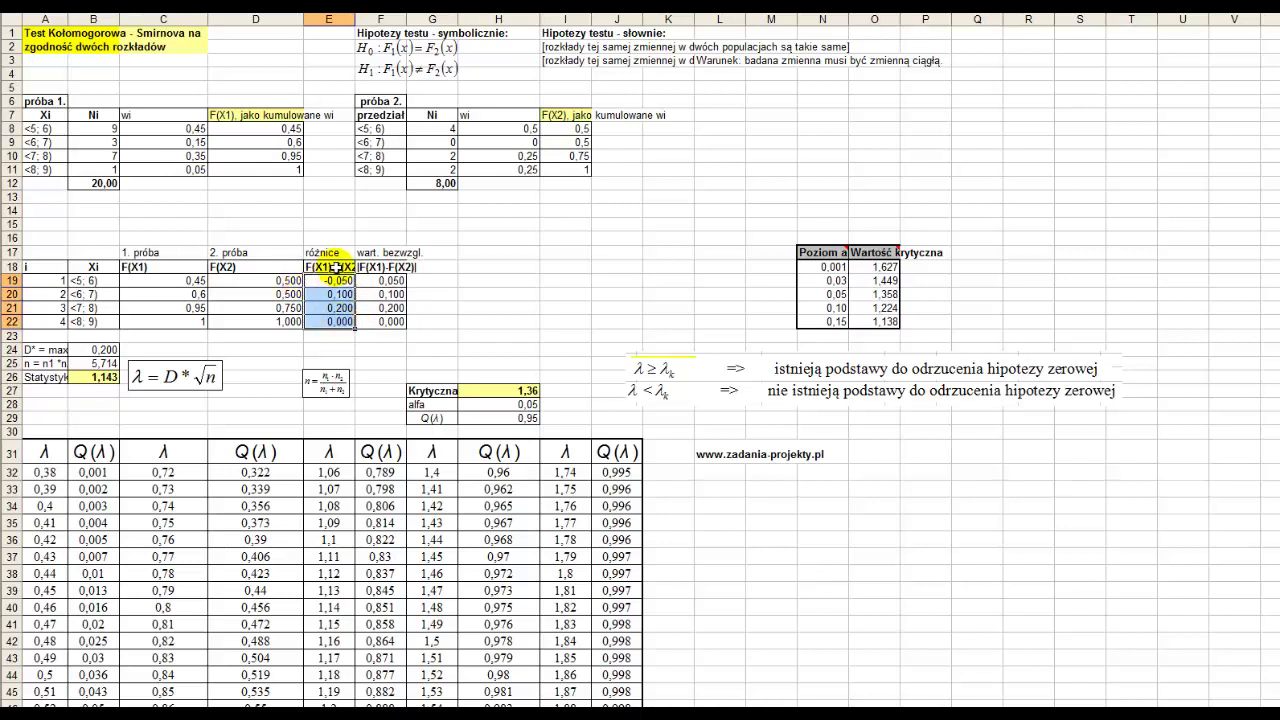
Examine the difference and absolute-value headers and the formula =JEŻELI(E19<0;E19*(-1);E19) in F19, leaving it unedited.
click(337, 267)
click(370, 267)
click(385, 252)
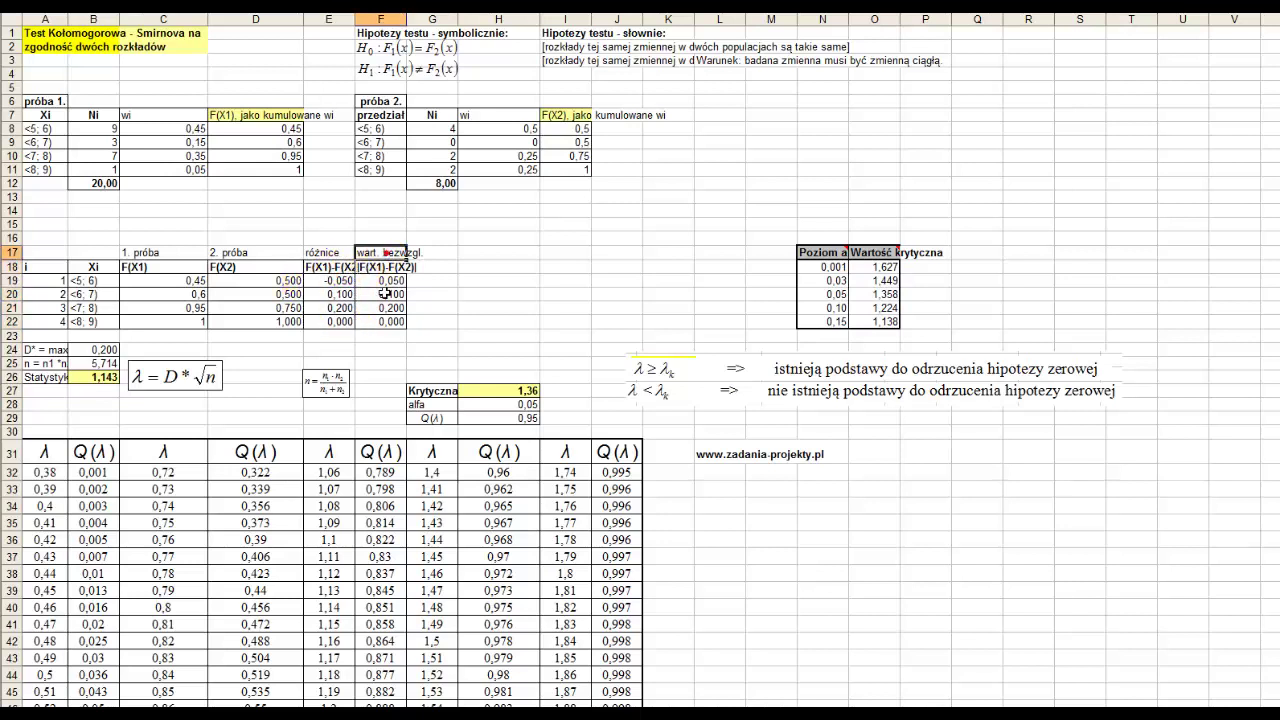
click(397, 284)
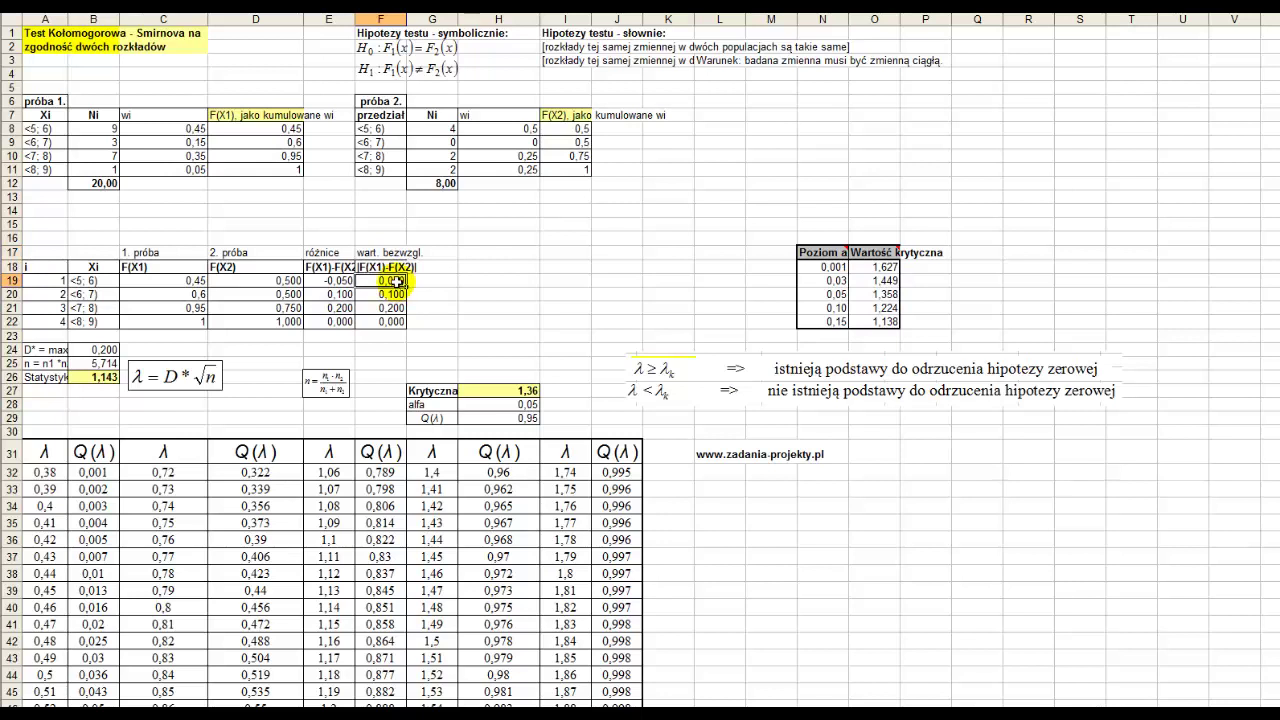
double_click(397, 284)
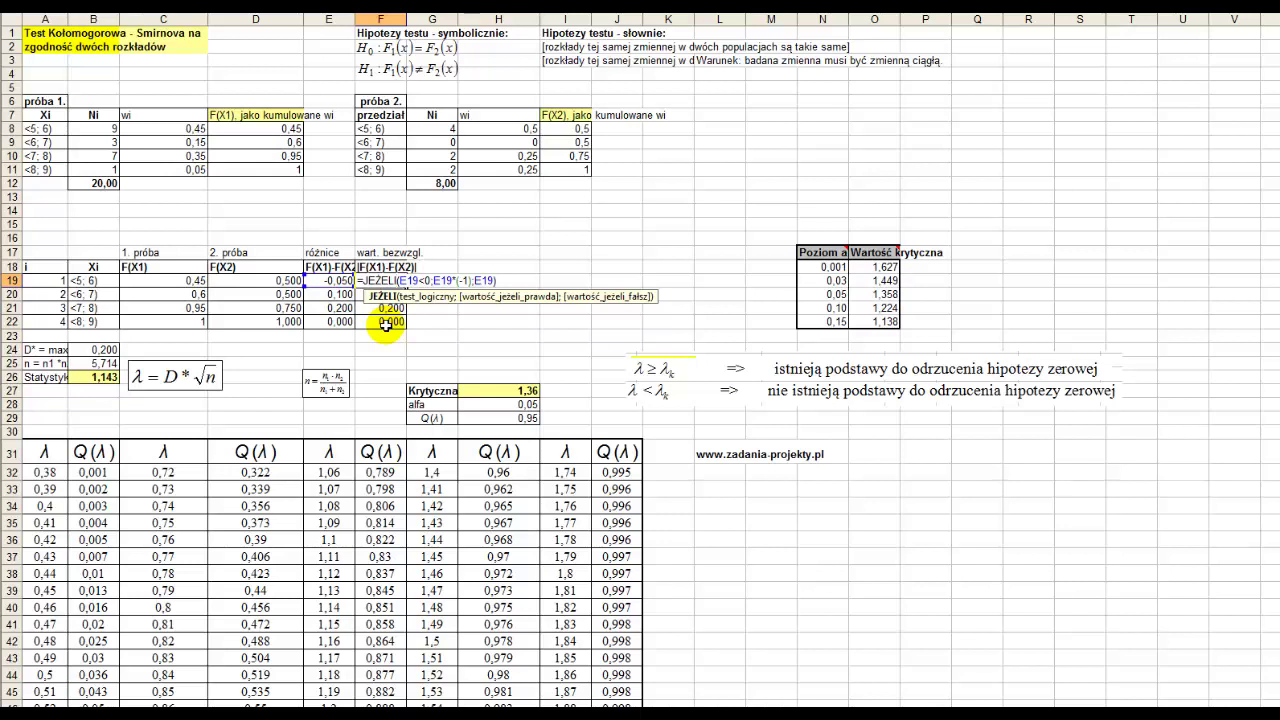
key(Escape)
Replace the absolute-difference formula in F19 with the MODUŁ.LICZBY function applied to E19, and go to F22.
text(=moduł.l)
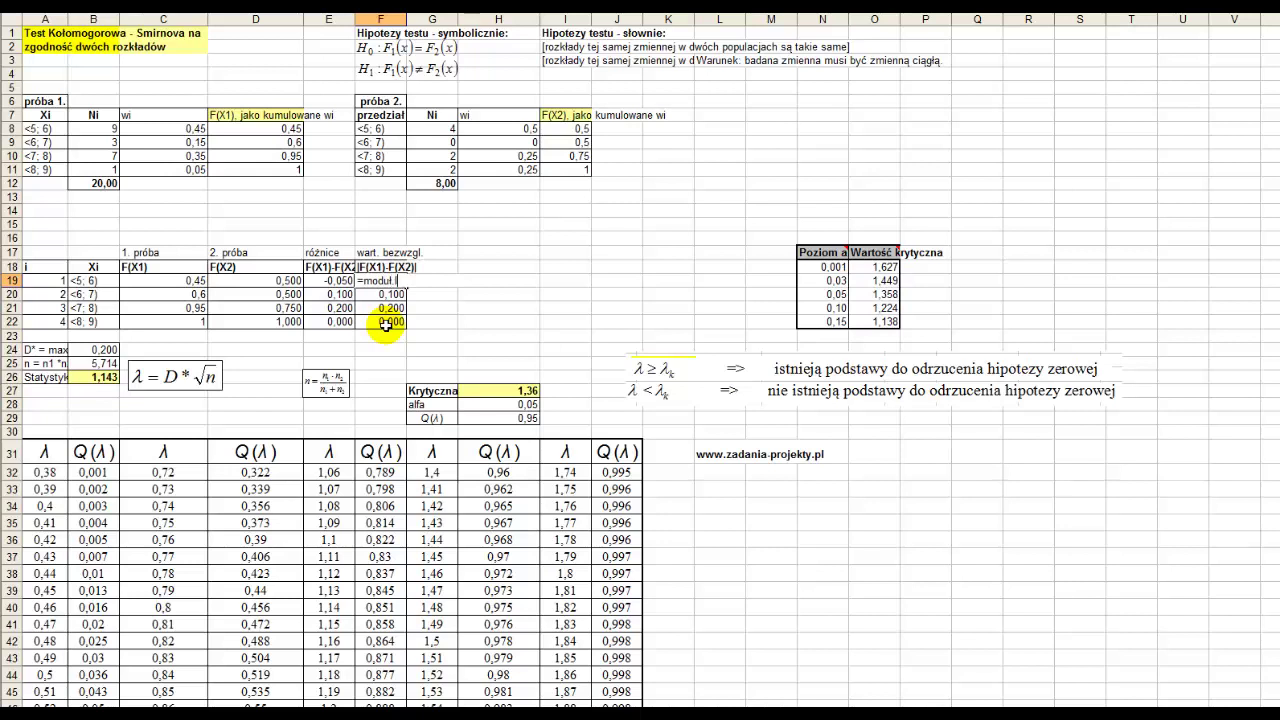
text(iczby()
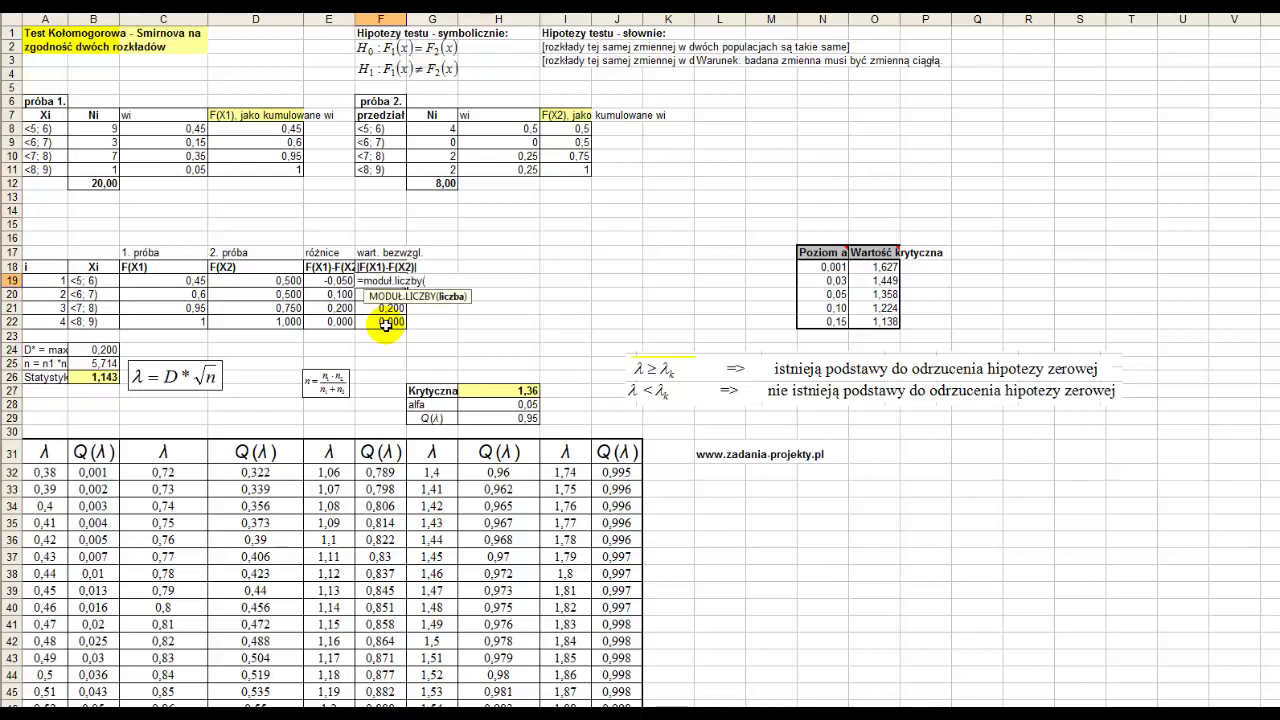
click(318, 281)
key(Return)
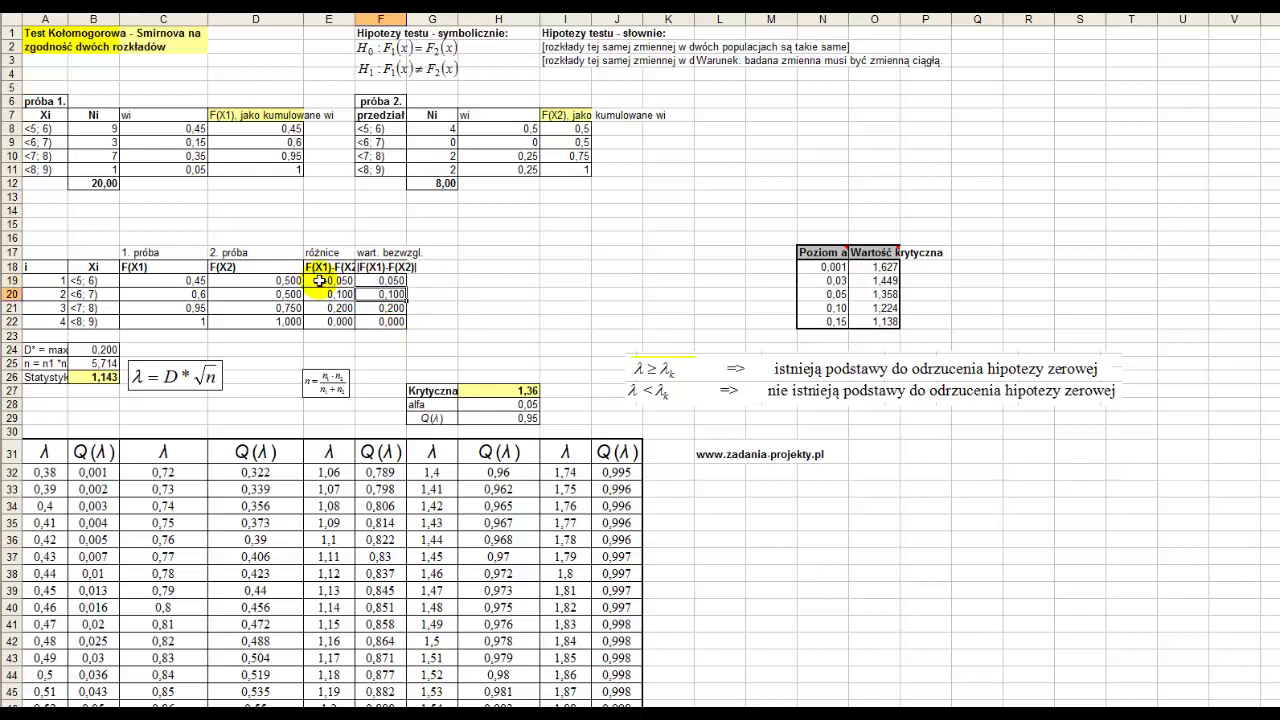
key(Down)
key(Down)
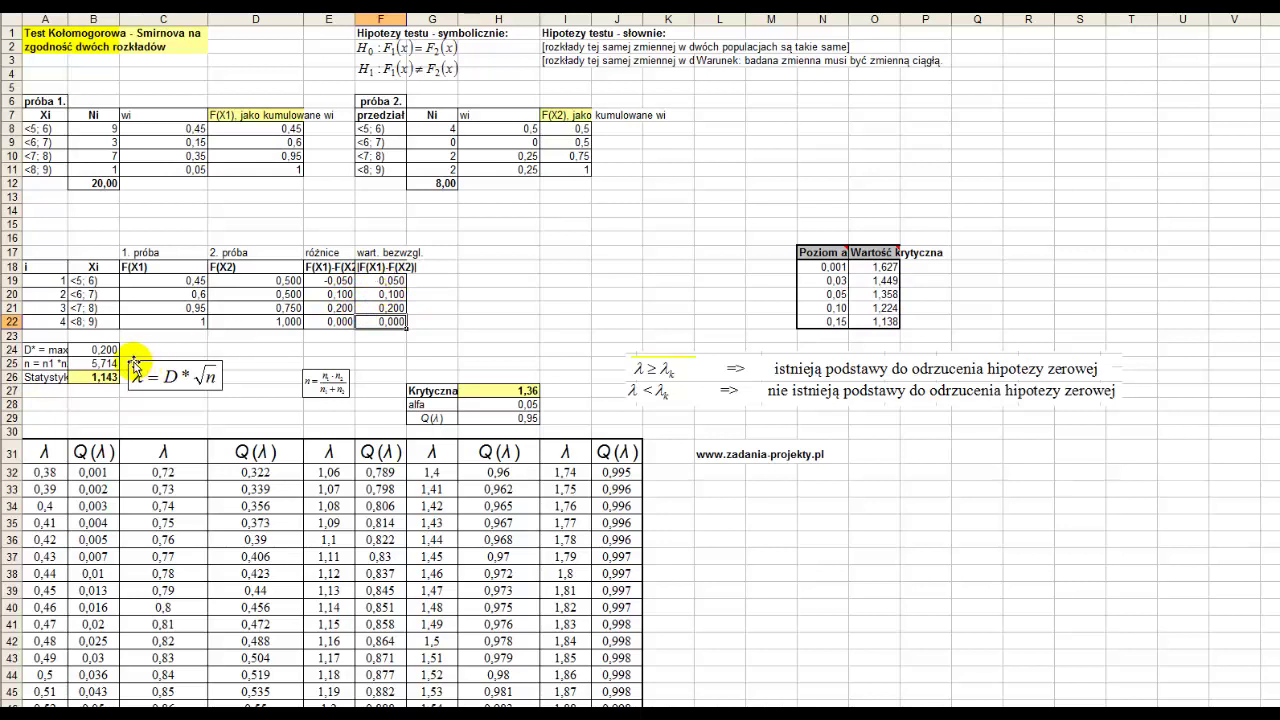
Examine the full D* label in A24 and its value cell B24, leaving both unedited.
click(31, 350)
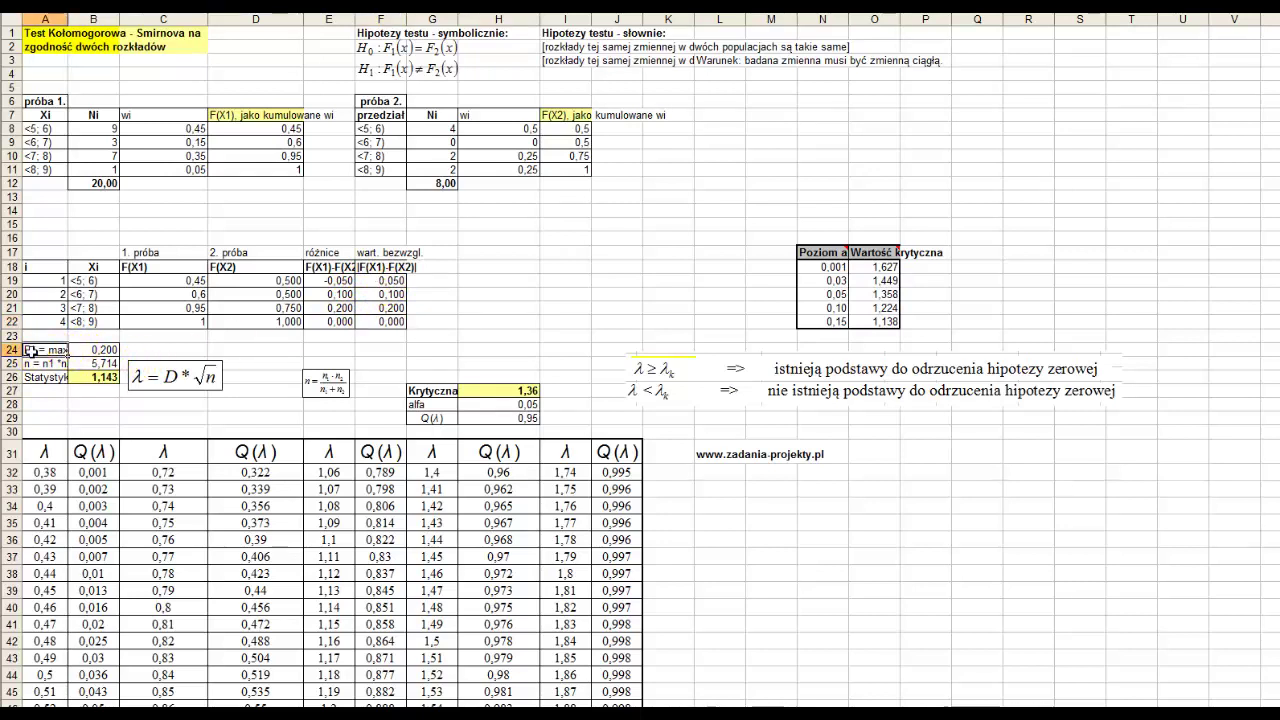
double_click(31, 350)
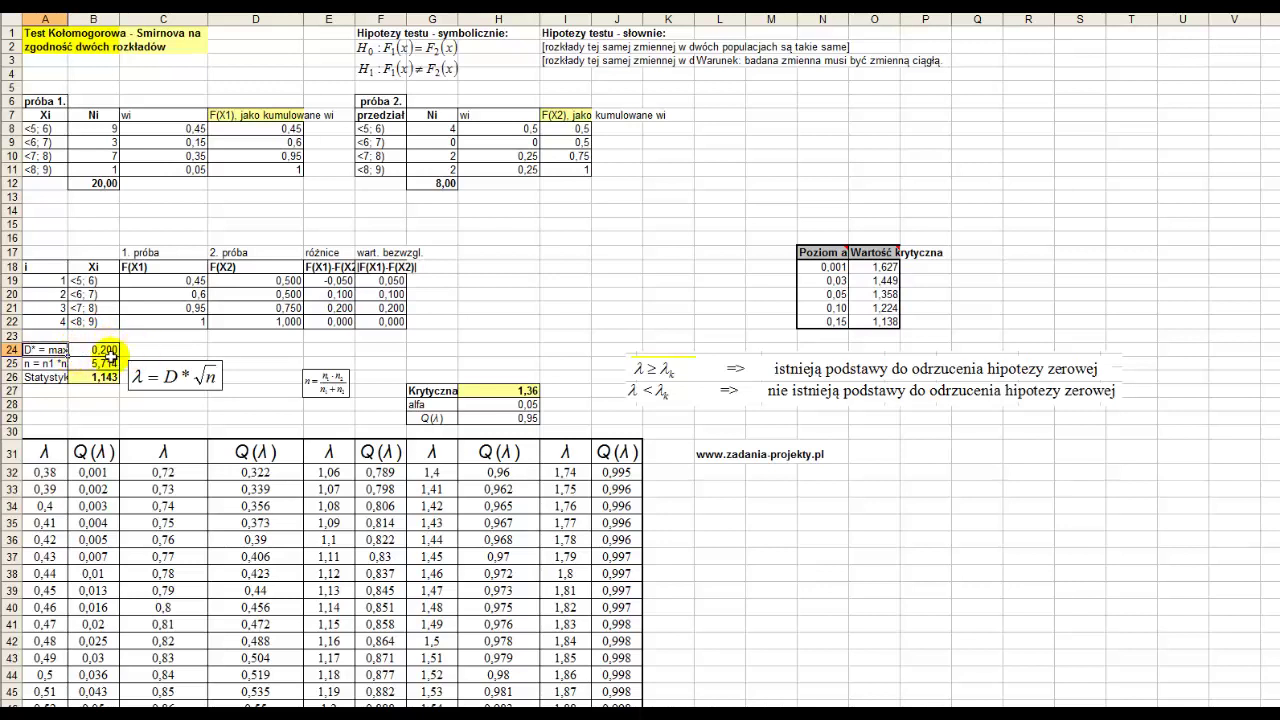
key(Escape)
click(87, 353)
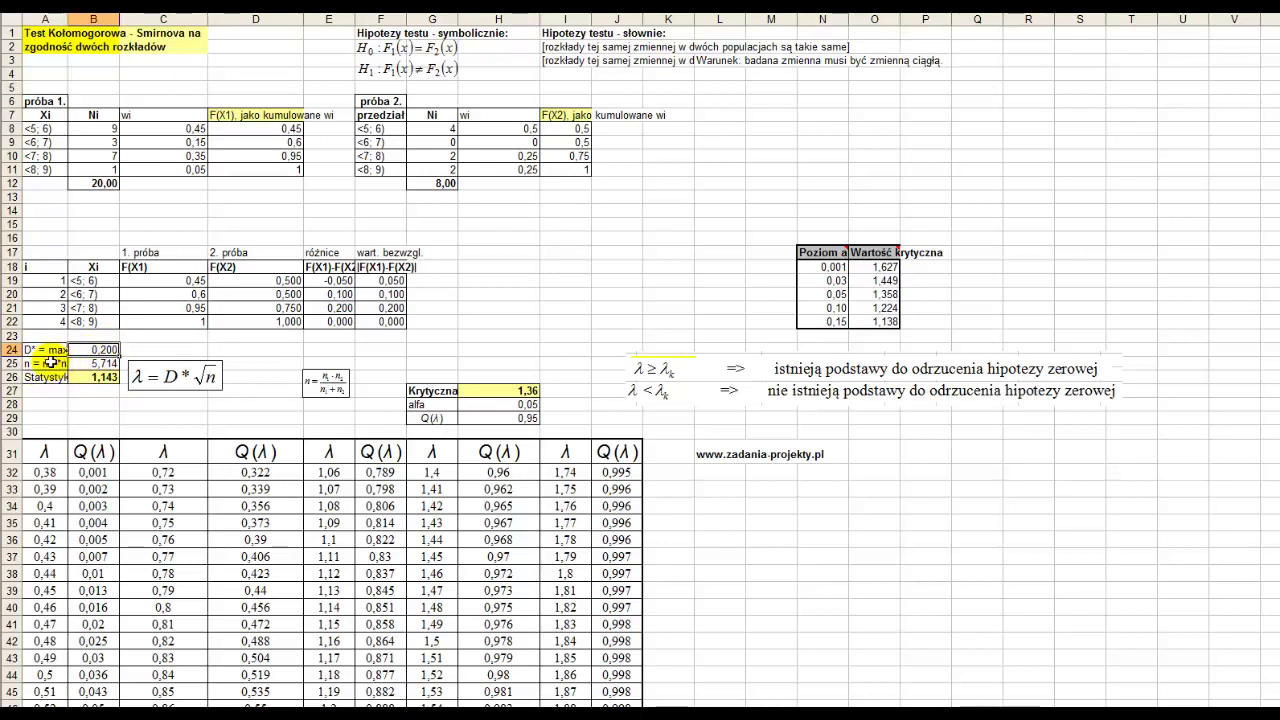
Read the full label for n in A25, leaving it unedited.
double_click(50, 363)
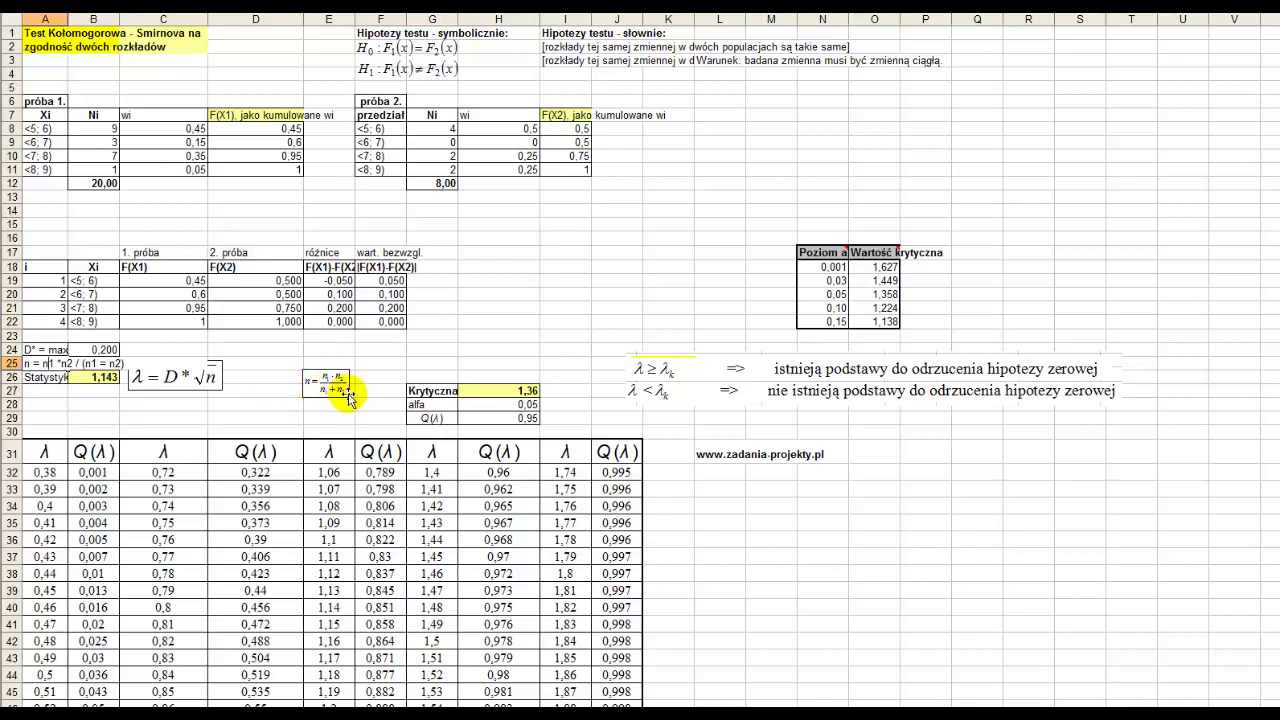
click(28, 364)
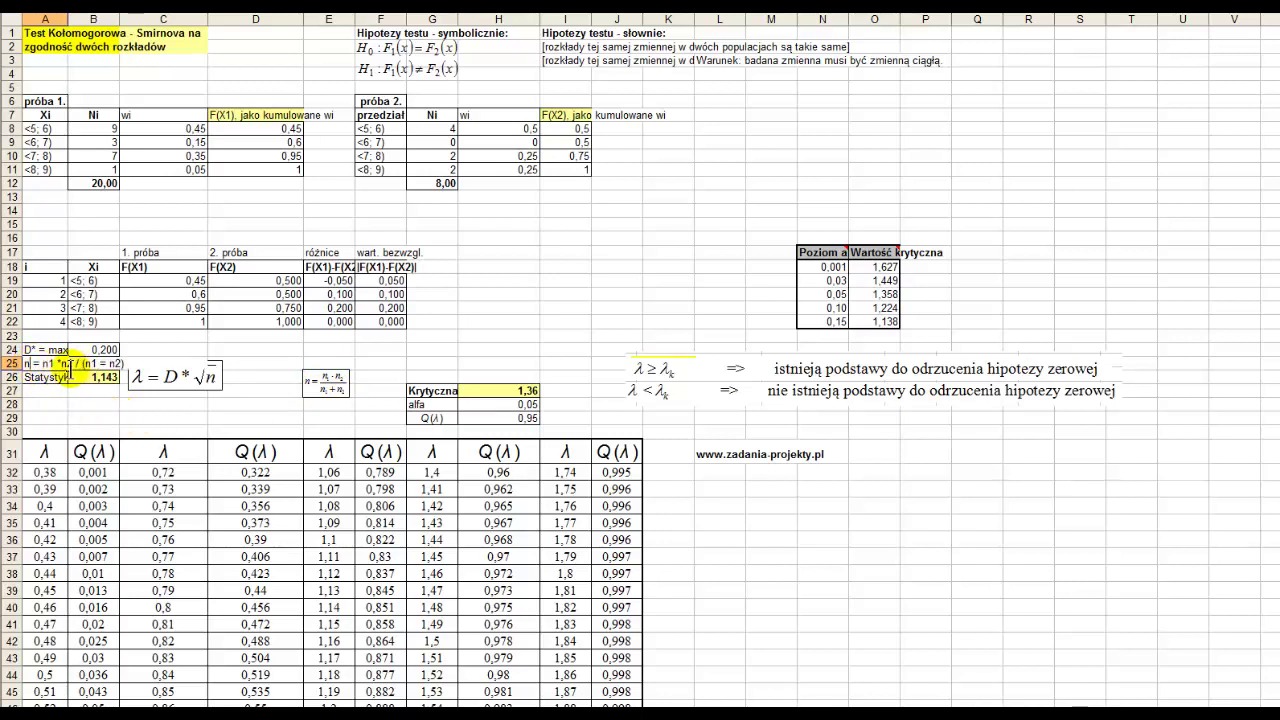
click(527, 283)
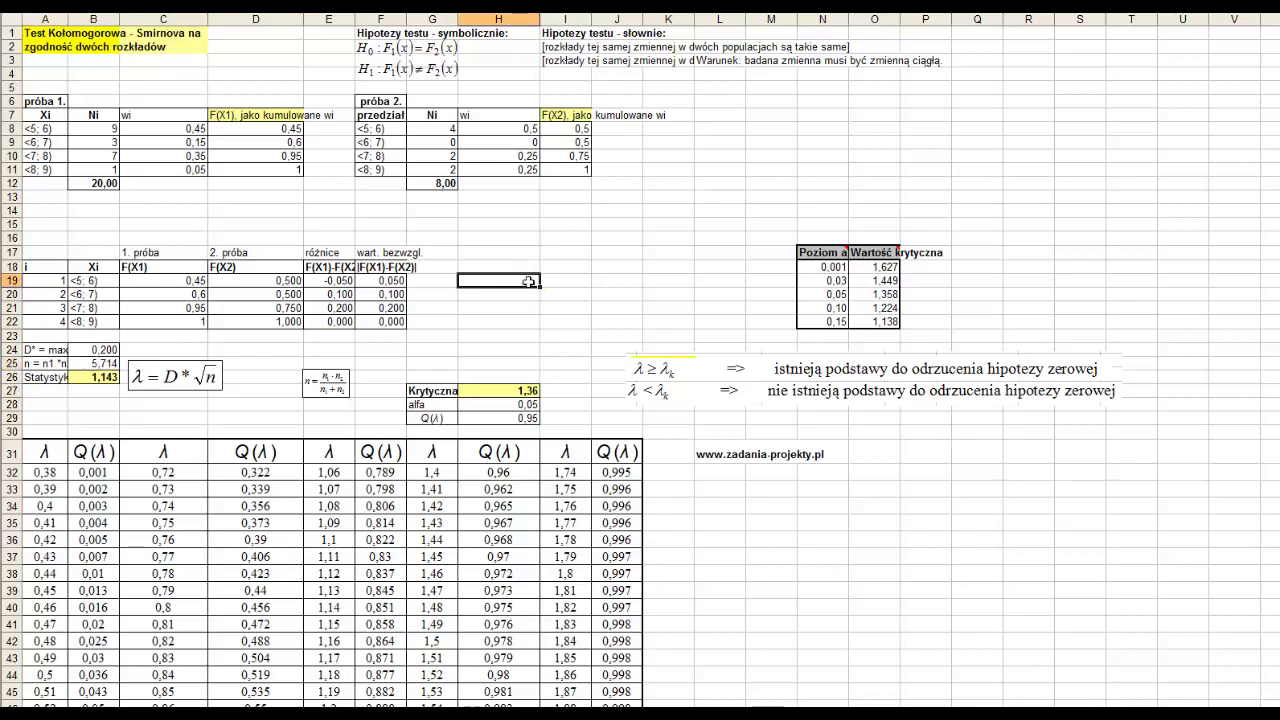
Replace the plus sign inside SUMA in B25 with a semicolon so the formula reads =ILOCZYN(B12;G12)/SUMA(B12;G12).
click(48, 376)
double_click(100, 363)
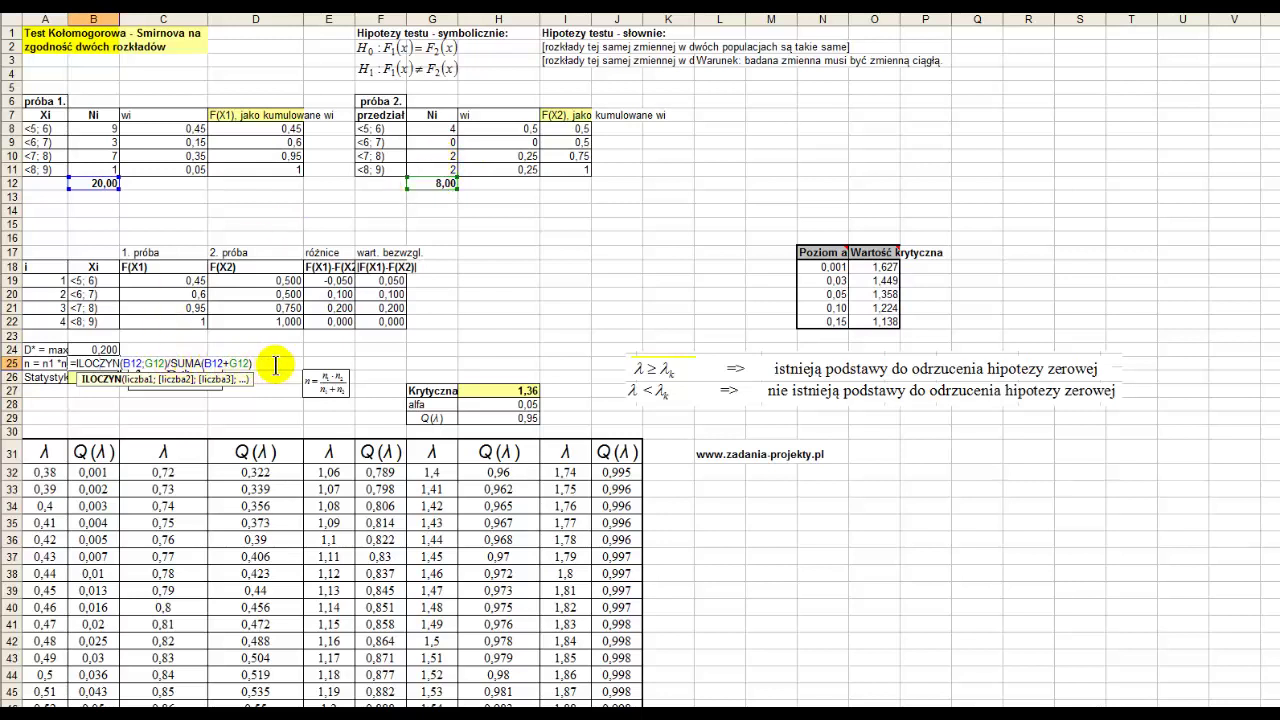
click(236, 363)
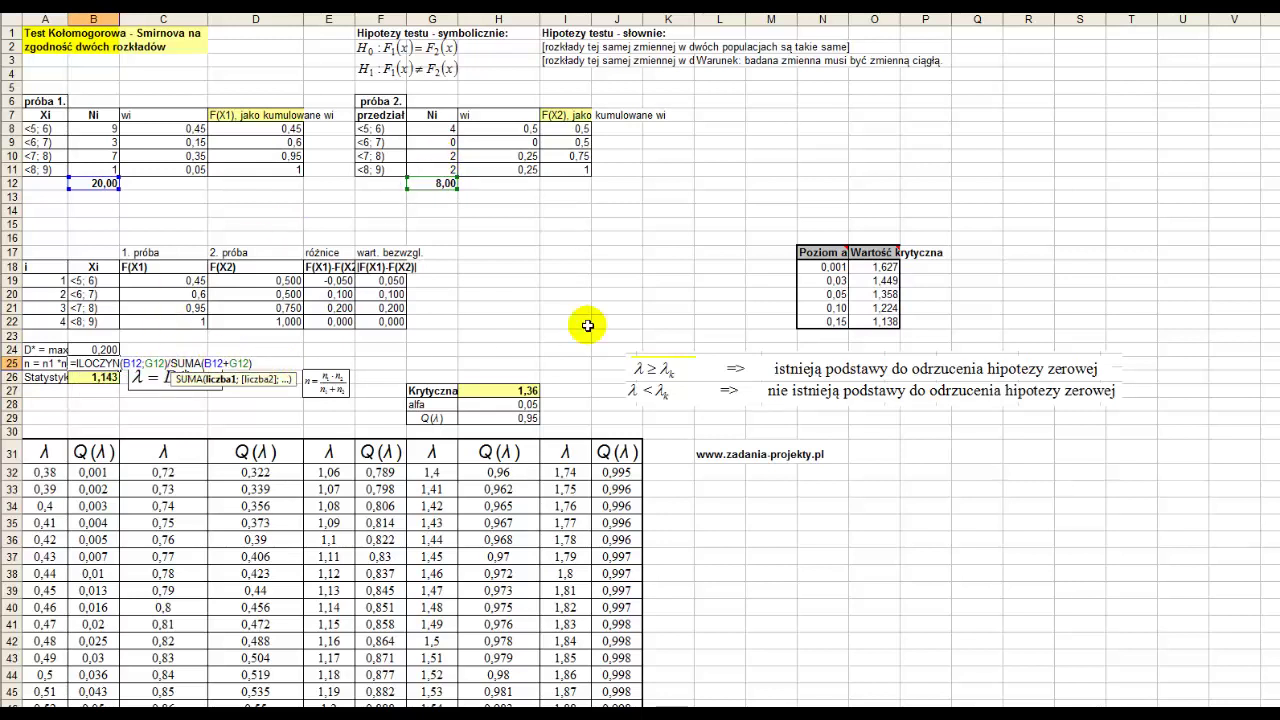
text(;)
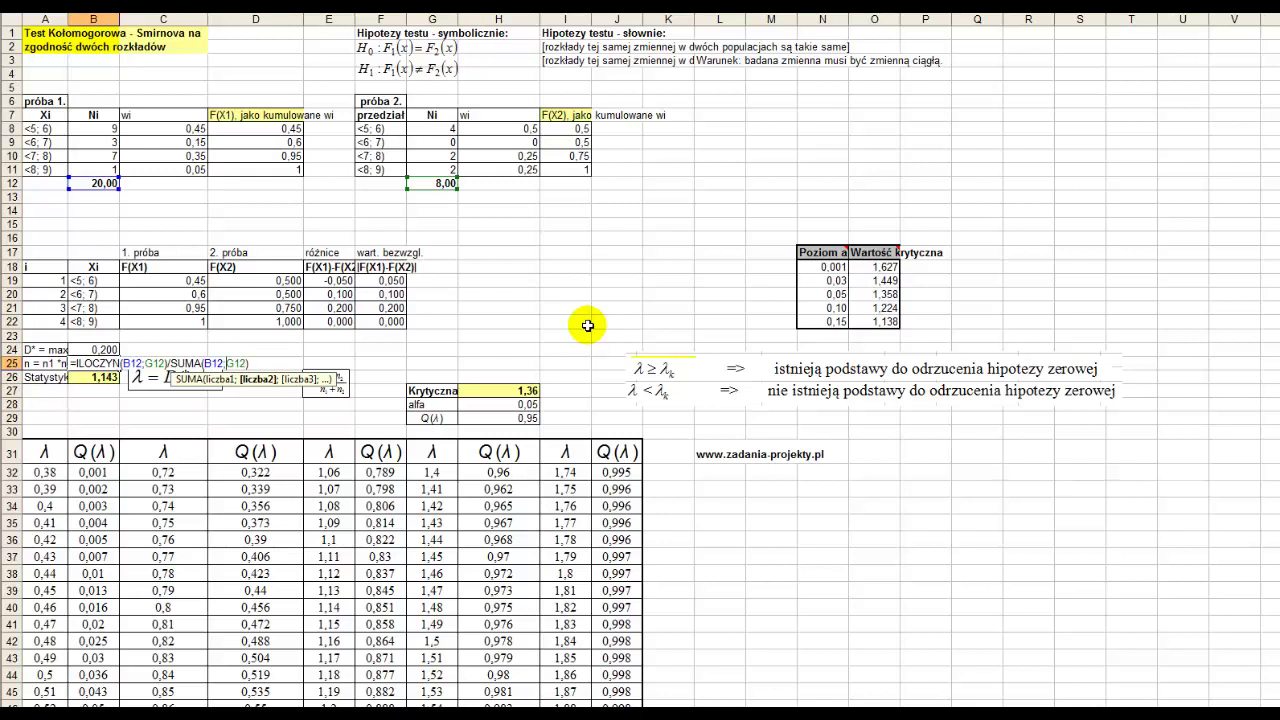
key(Return)
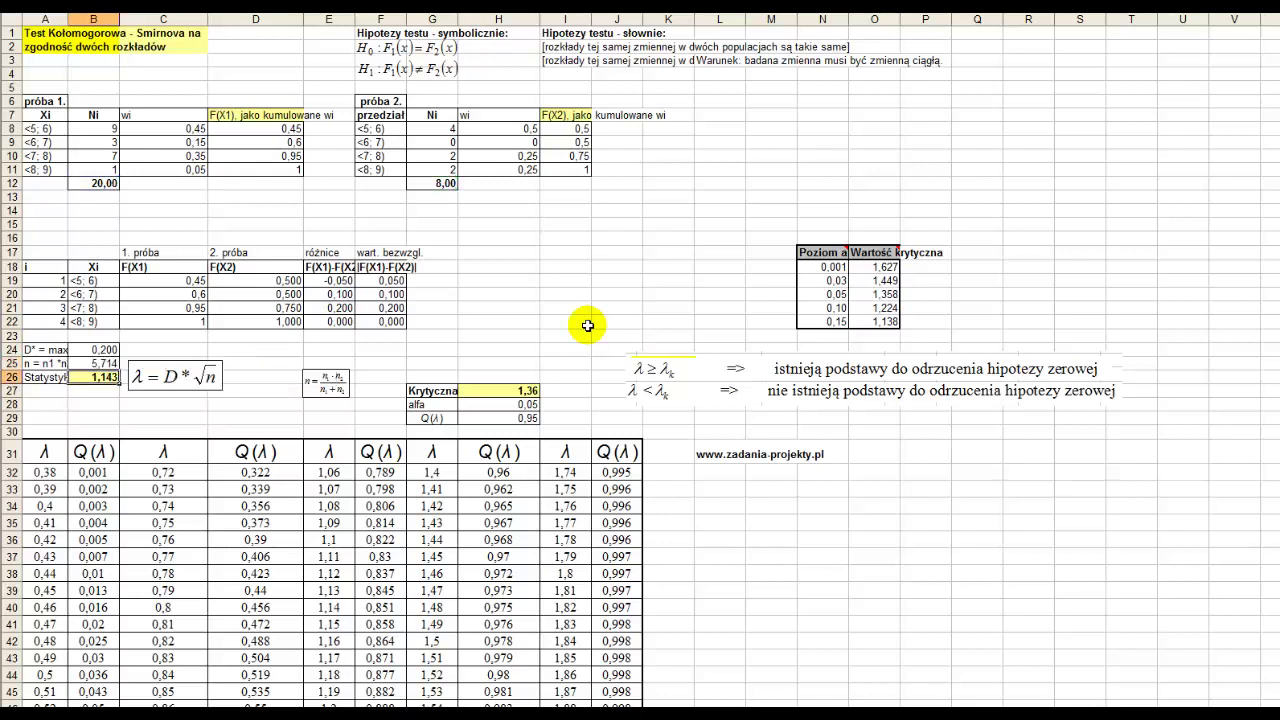
Examine n in row 25 together with the two sample totals in B12 and G12 that it uses.
click(95, 363)
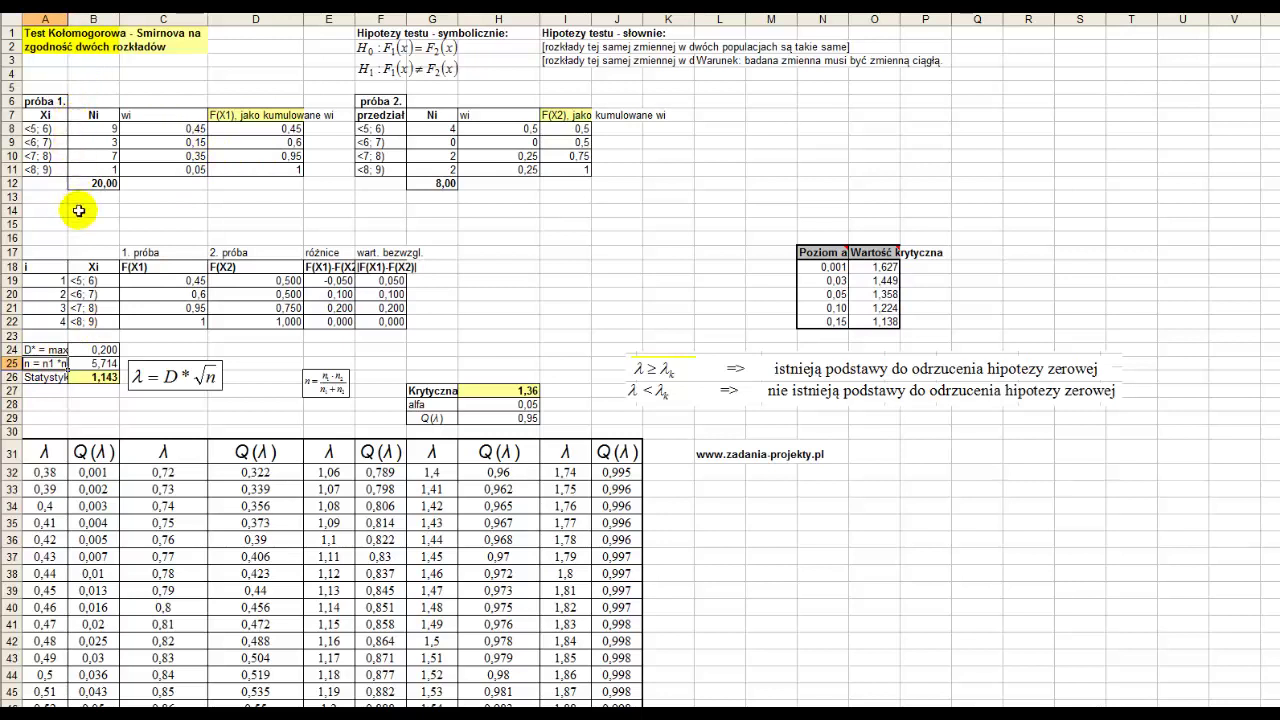
click(89, 366)
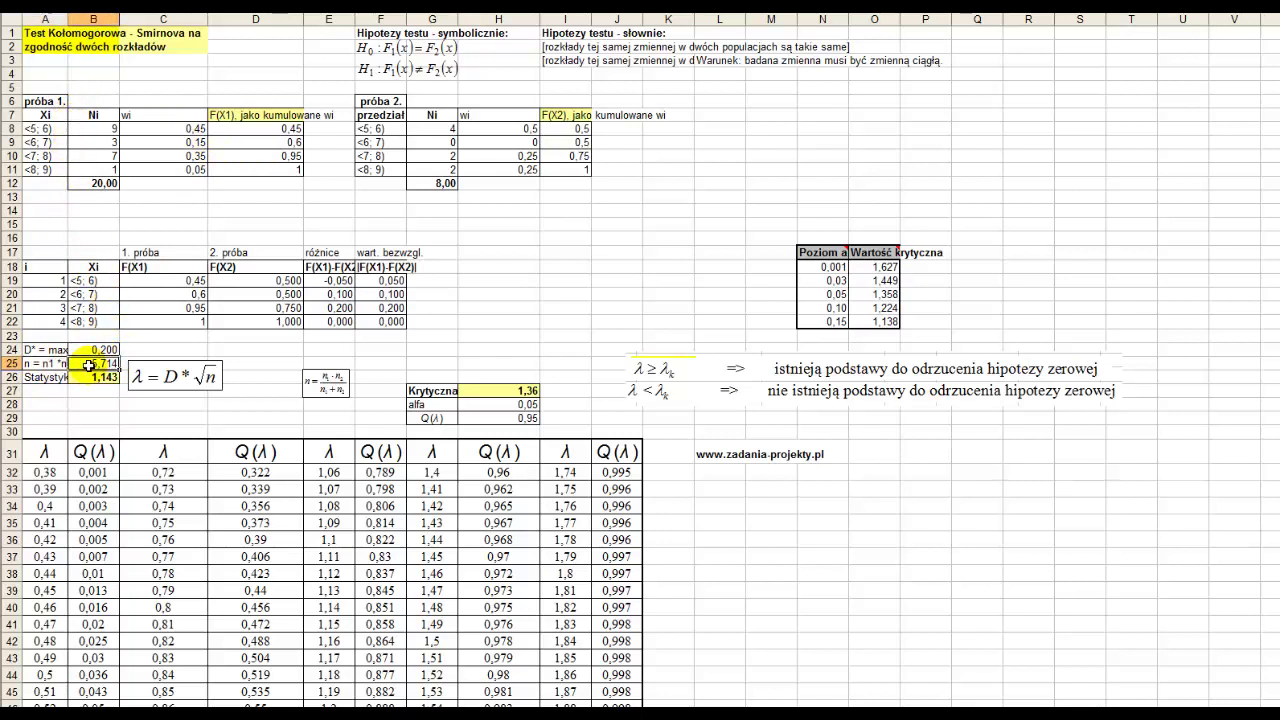
click(100, 183)
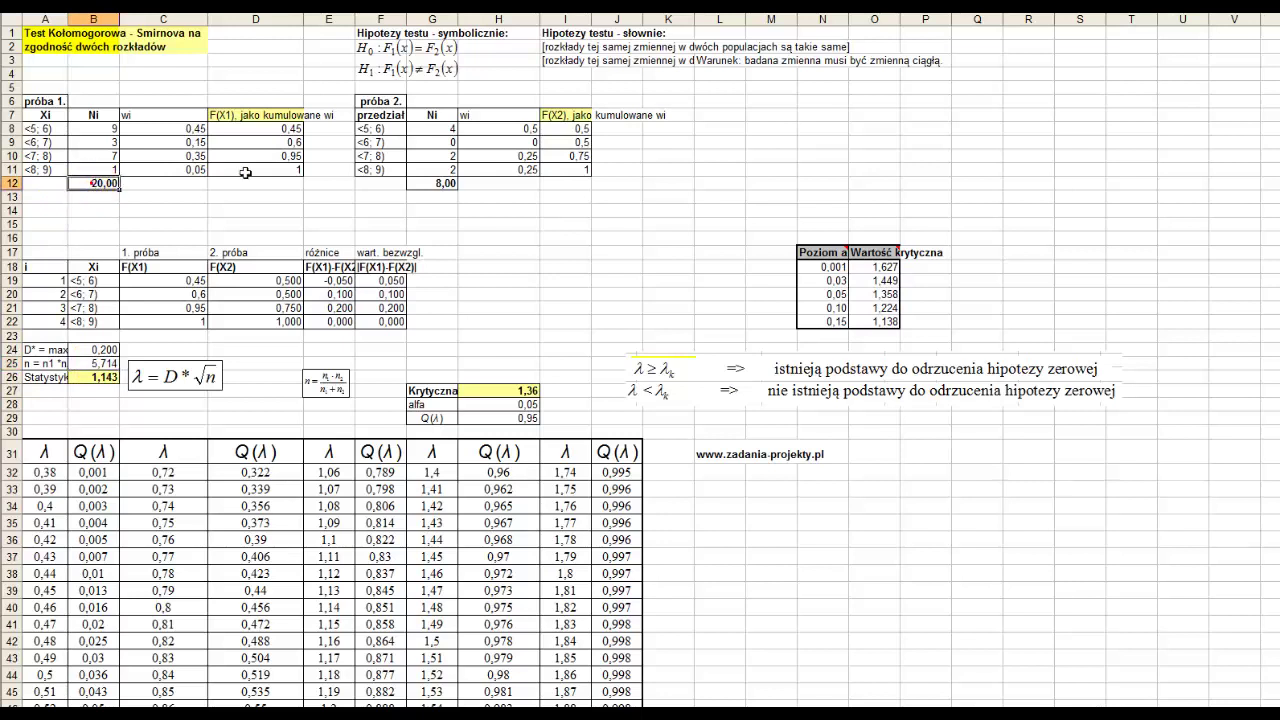
click(427, 183)
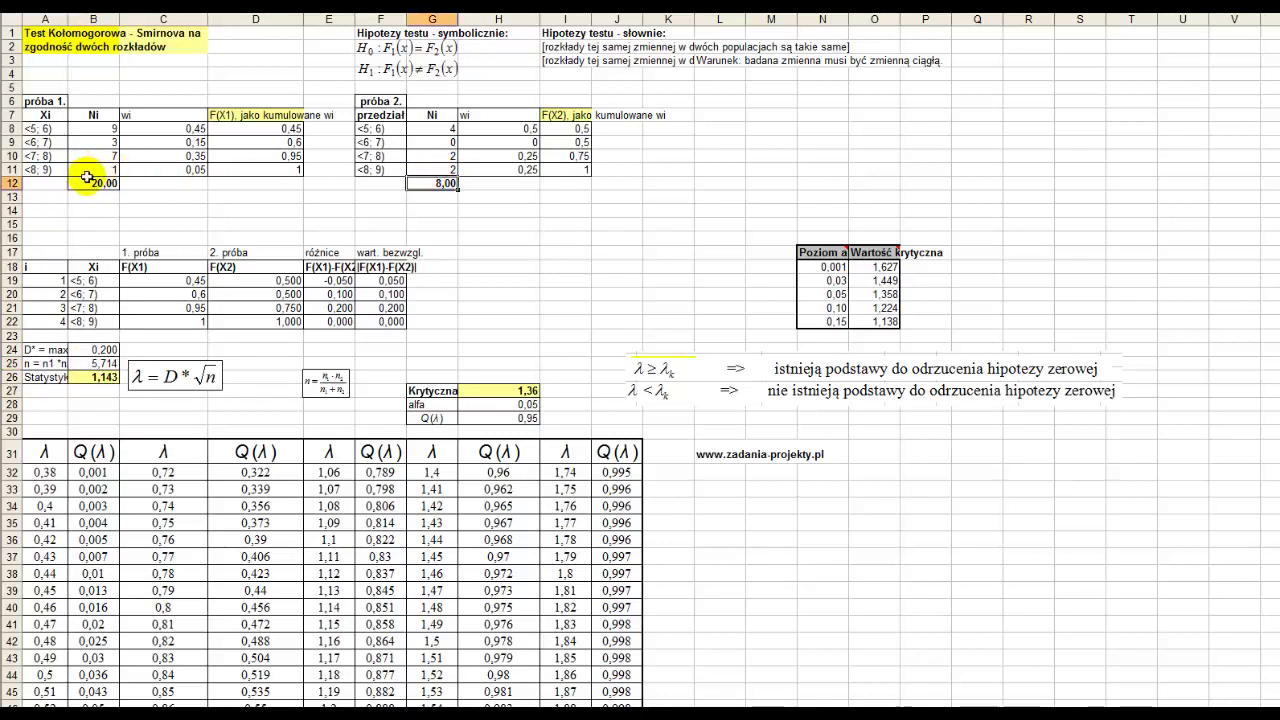
click(82, 182)
click(82, 182)
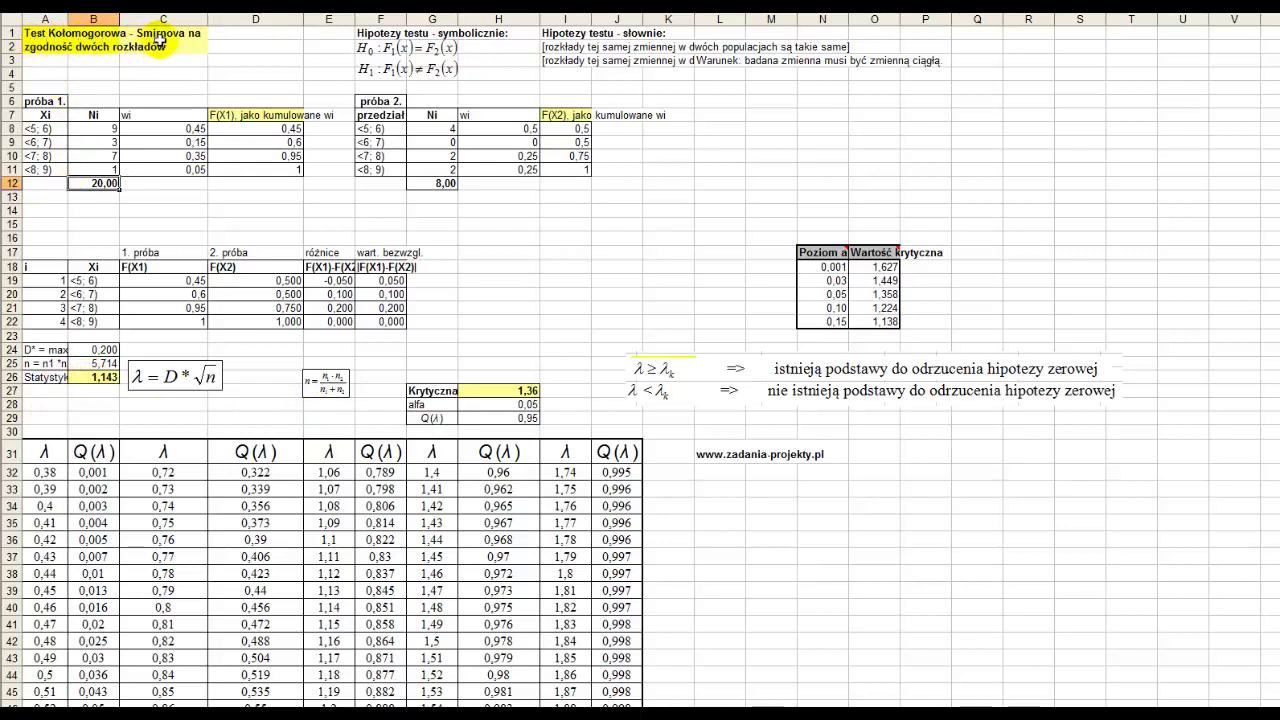
Examine the test statistic label in A26 and the formula =B24*B25 in B26, leaving it unedited.
click(45, 376)
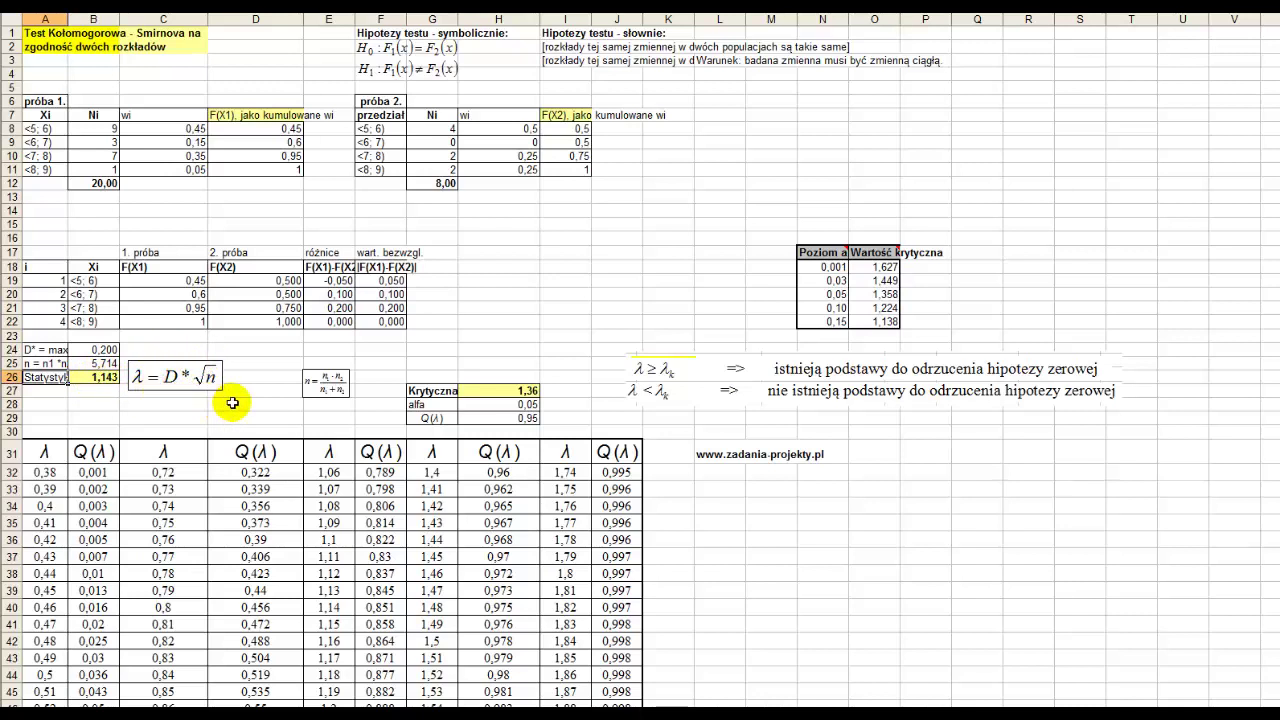
click(96, 365)
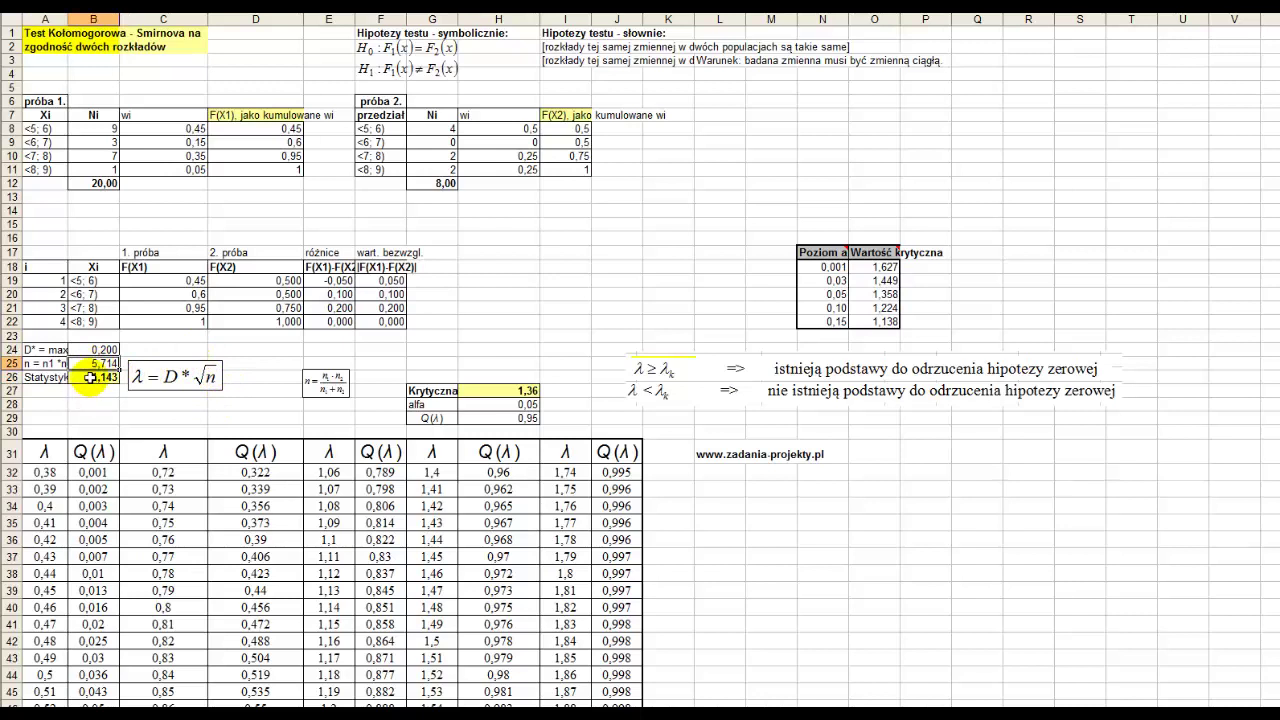
double_click(95, 377)
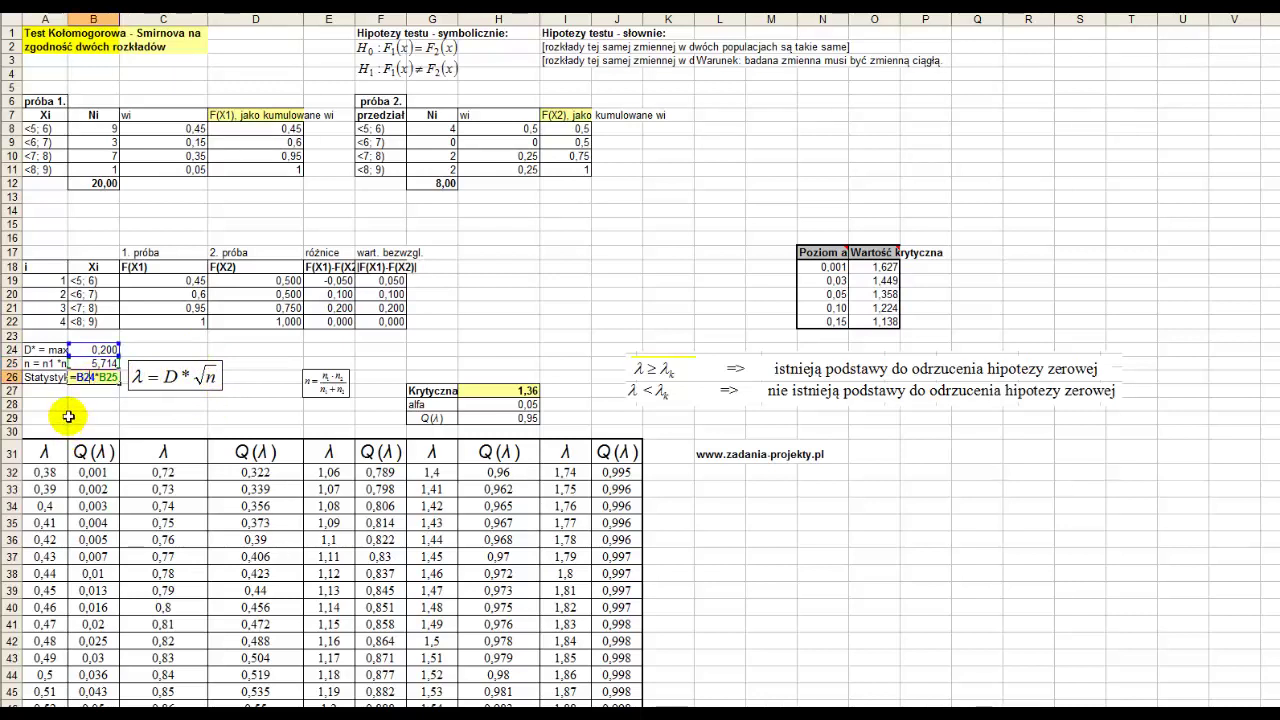
key(Escape)
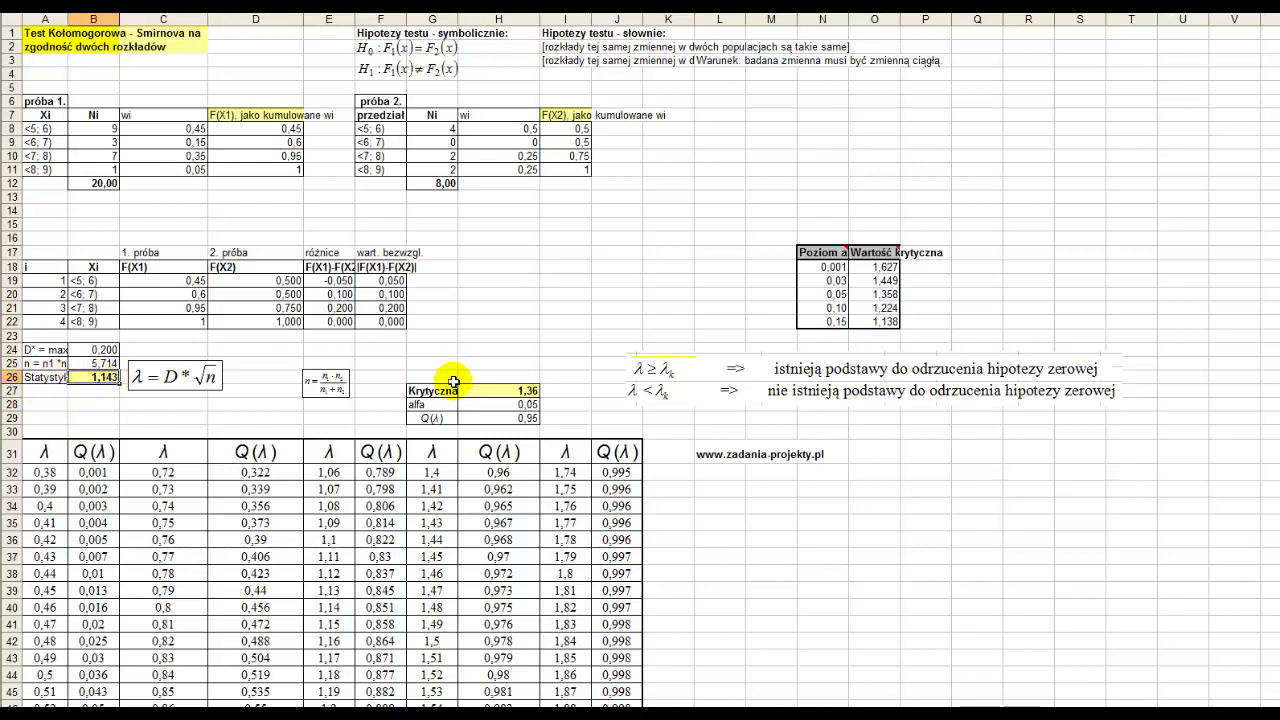
Highlight the critical lambda cells G27:H27 alongside the test statistic in row 26.
drag(438, 391, 490, 393)
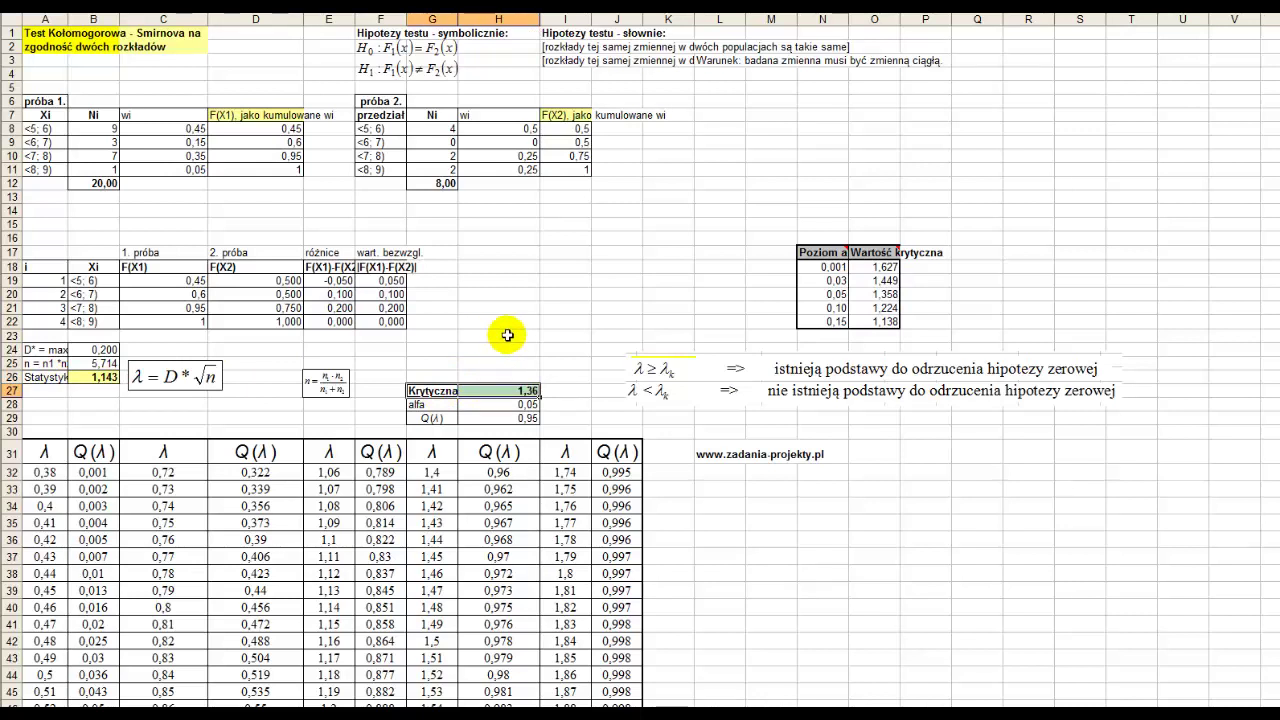
click(50, 377)
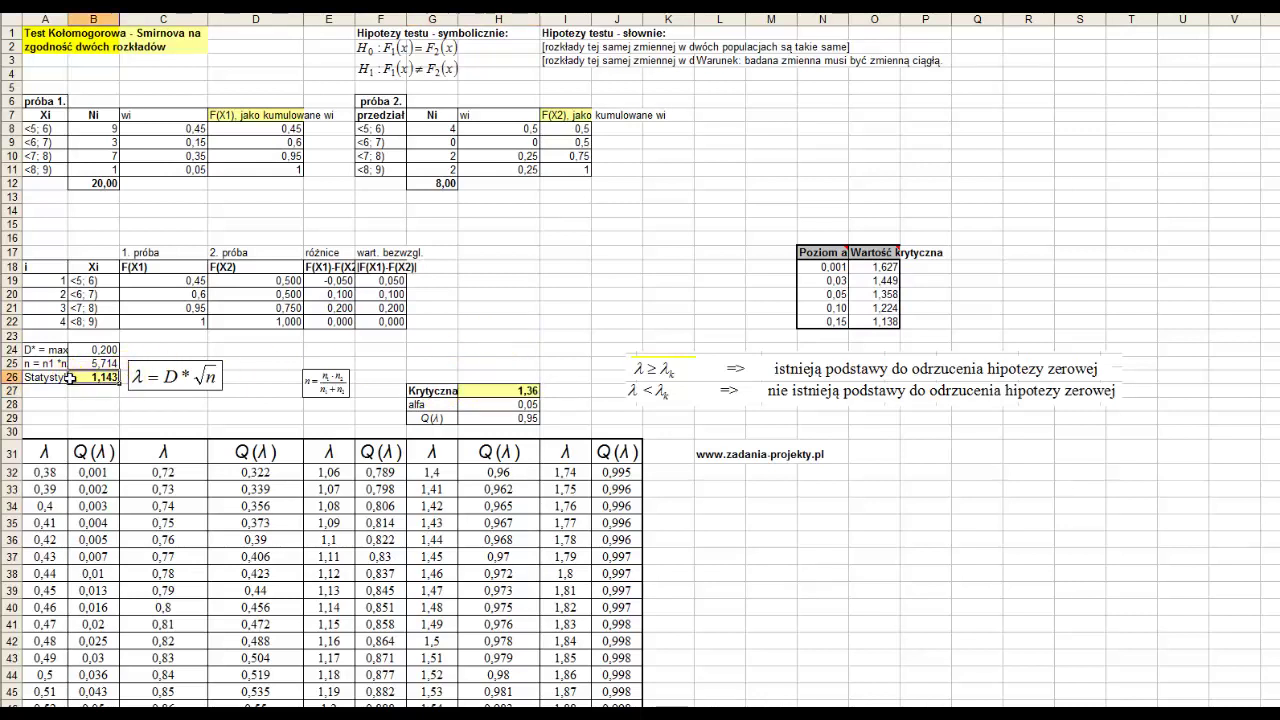
drag(430, 391, 480, 392)
scroll(444, 380, down, 1)
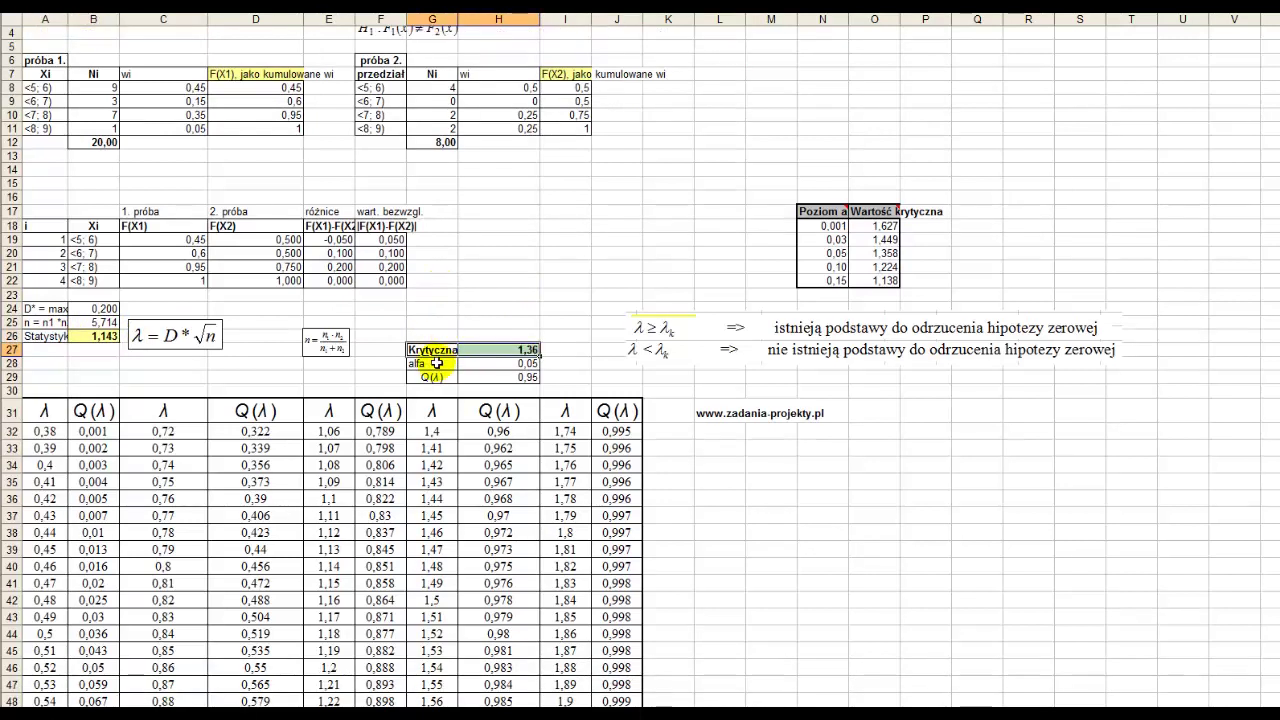
Check the alfa level in H28 and the Q(λ) formula =1-H28 in H29, leaving both as they are.
click(440, 365)
click(484, 367)
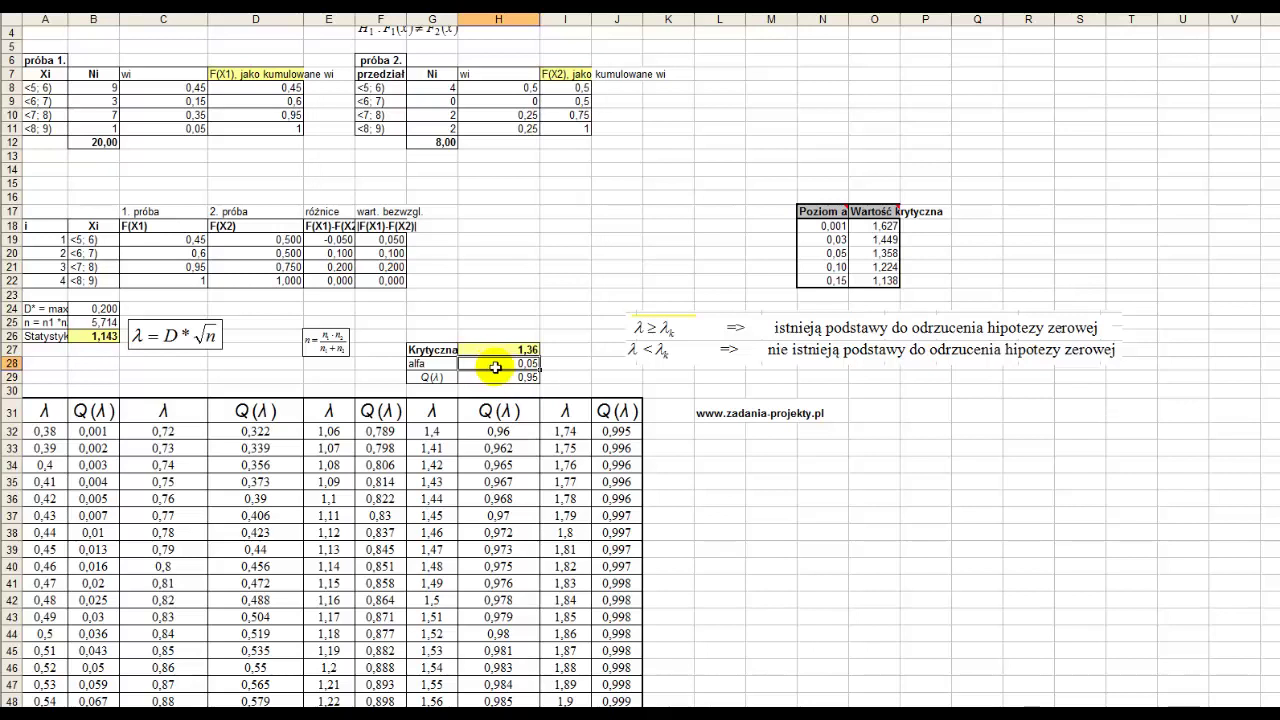
click(463, 376)
click(462, 377)
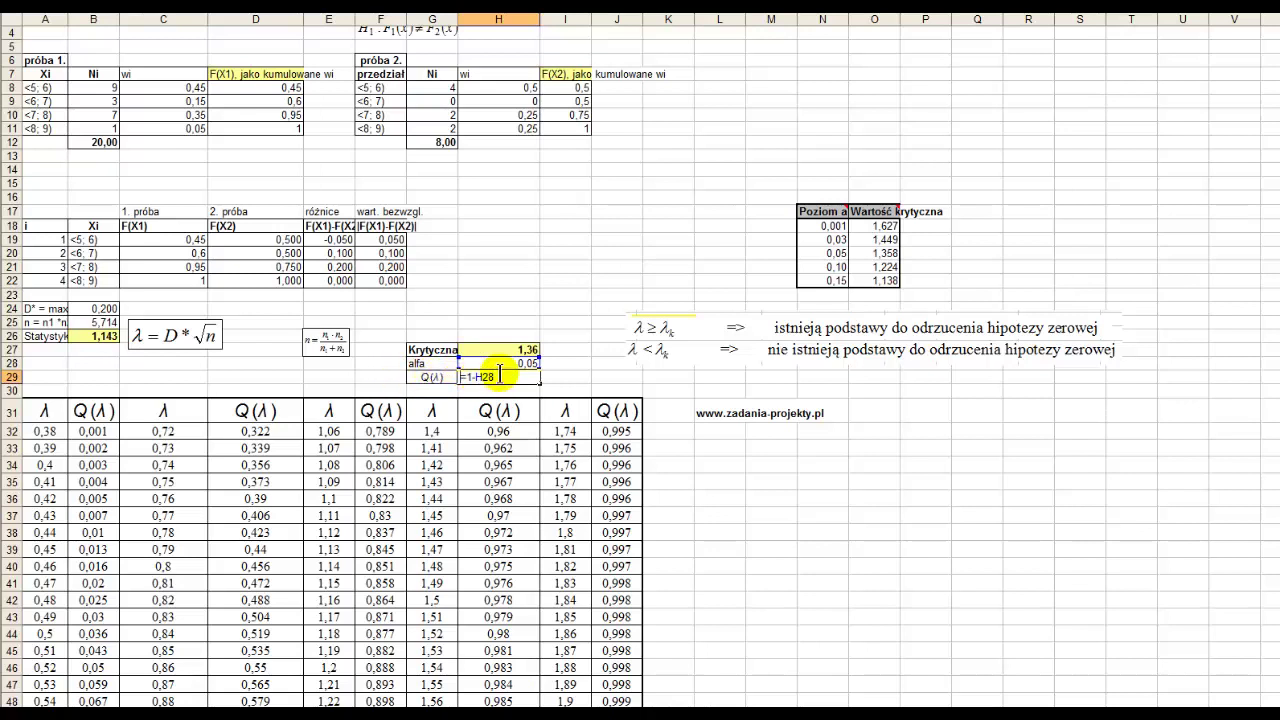
key(Return)
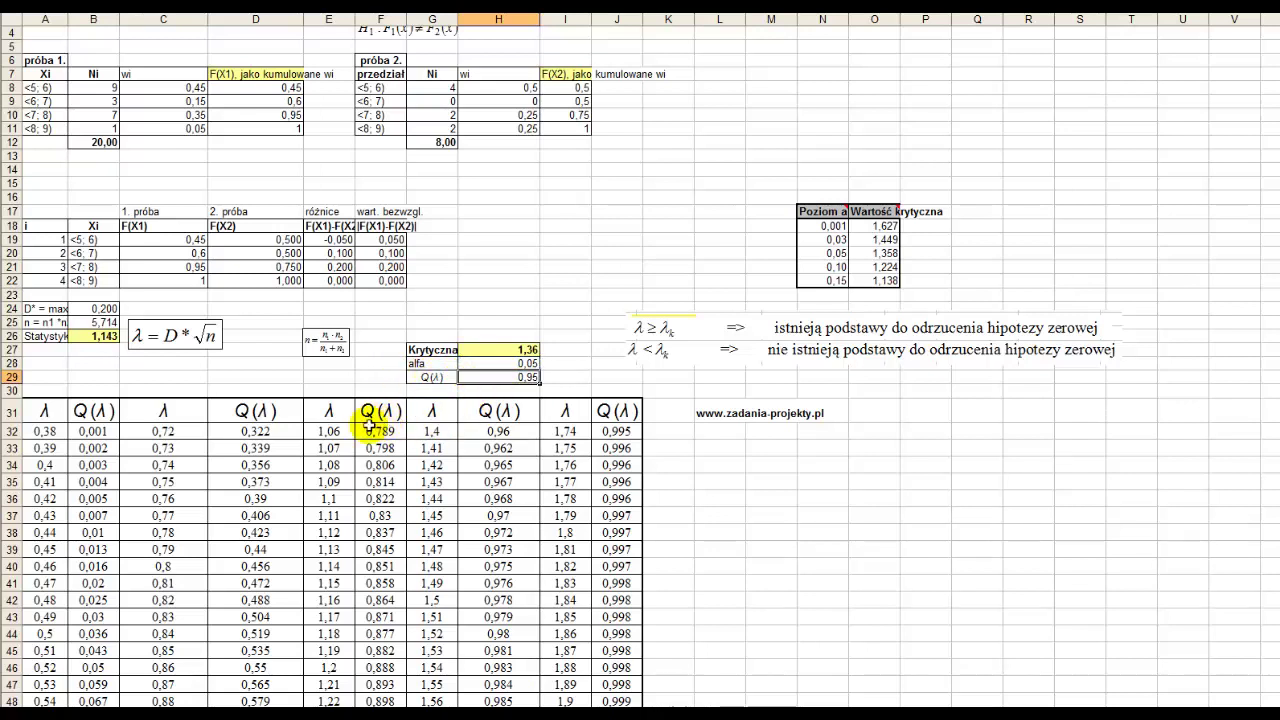
Look up the Q(λ) value closest to 0,95 in the lambda table and select its matching λ.
scroll(380, 444, down, 6)
scroll(380, 444, down, 4)
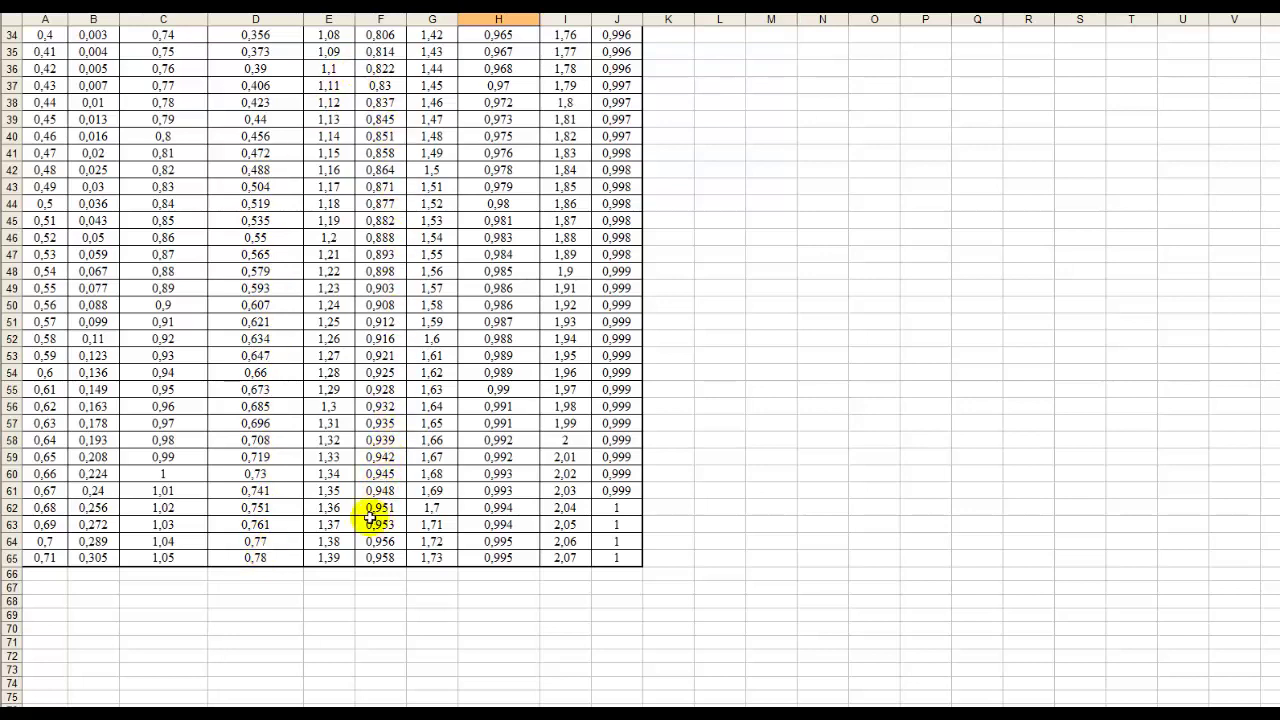
click(372, 509)
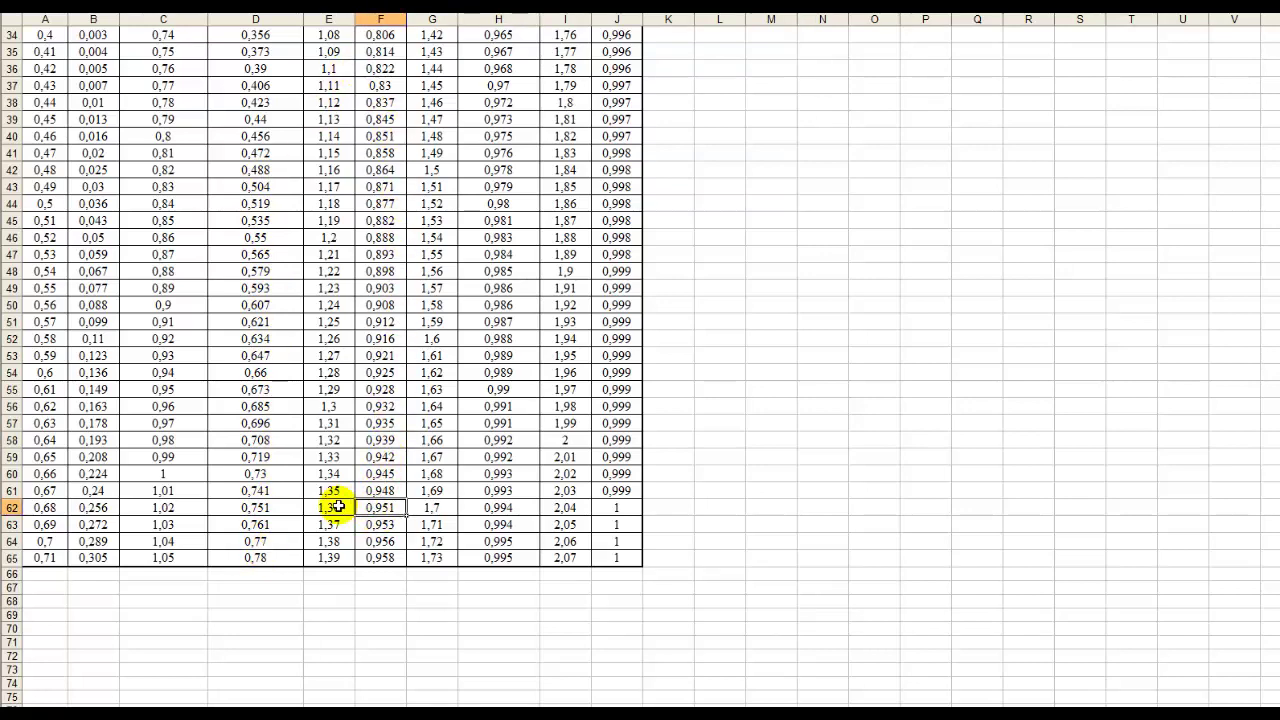
click(337, 507)
scroll(334, 491, up, 3)
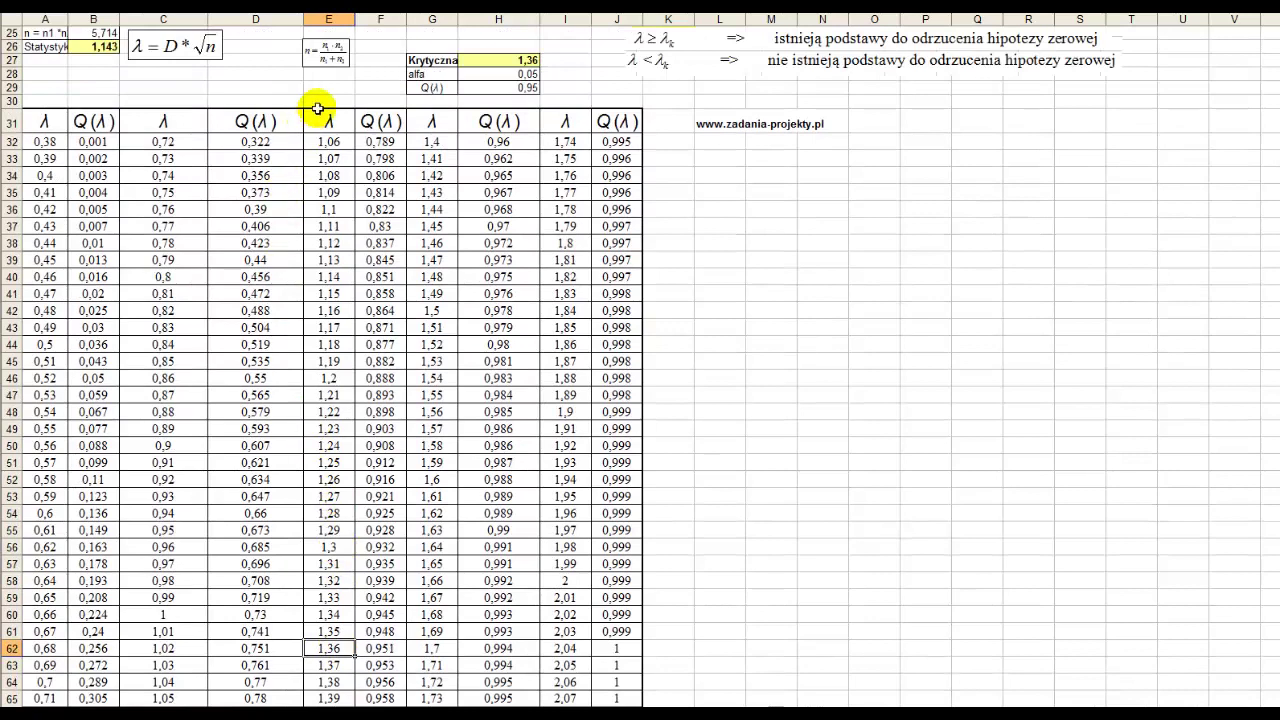
scroll(333, 121, down, 1)
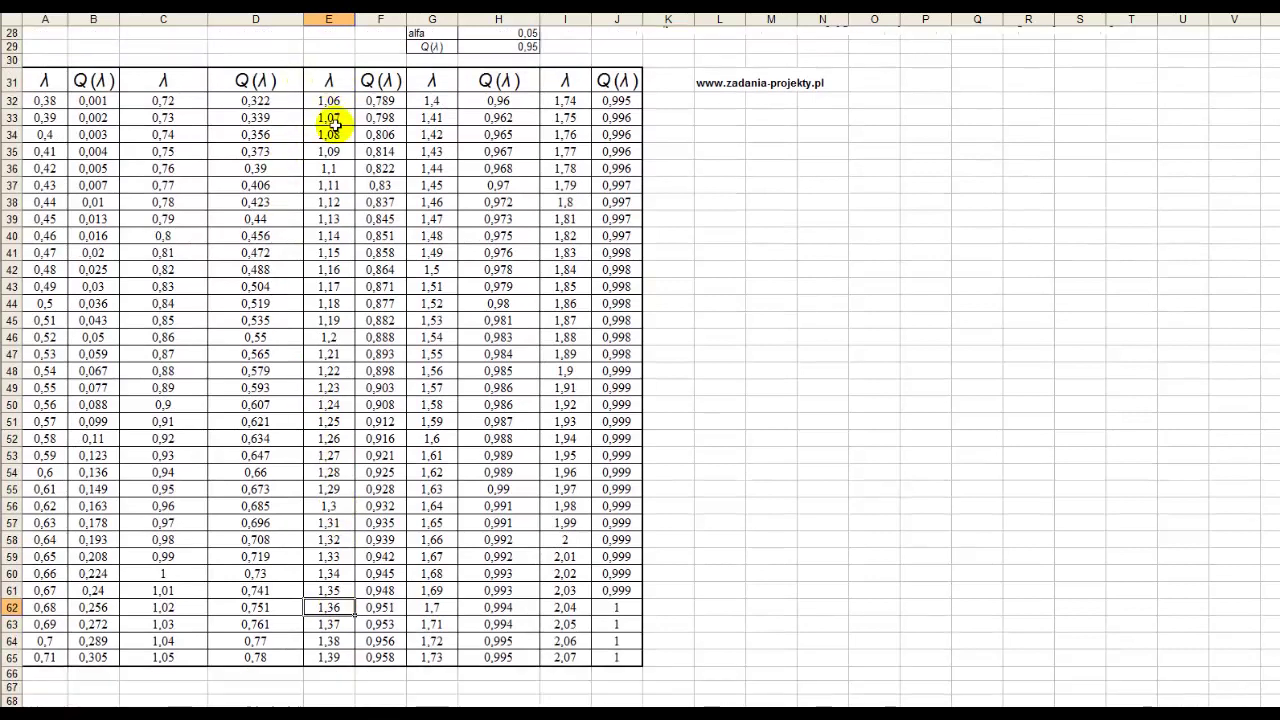
scroll(333, 121, up, 4)
Clear H27 to read the full label in G27, and undo the clearing.
click(500, 185)
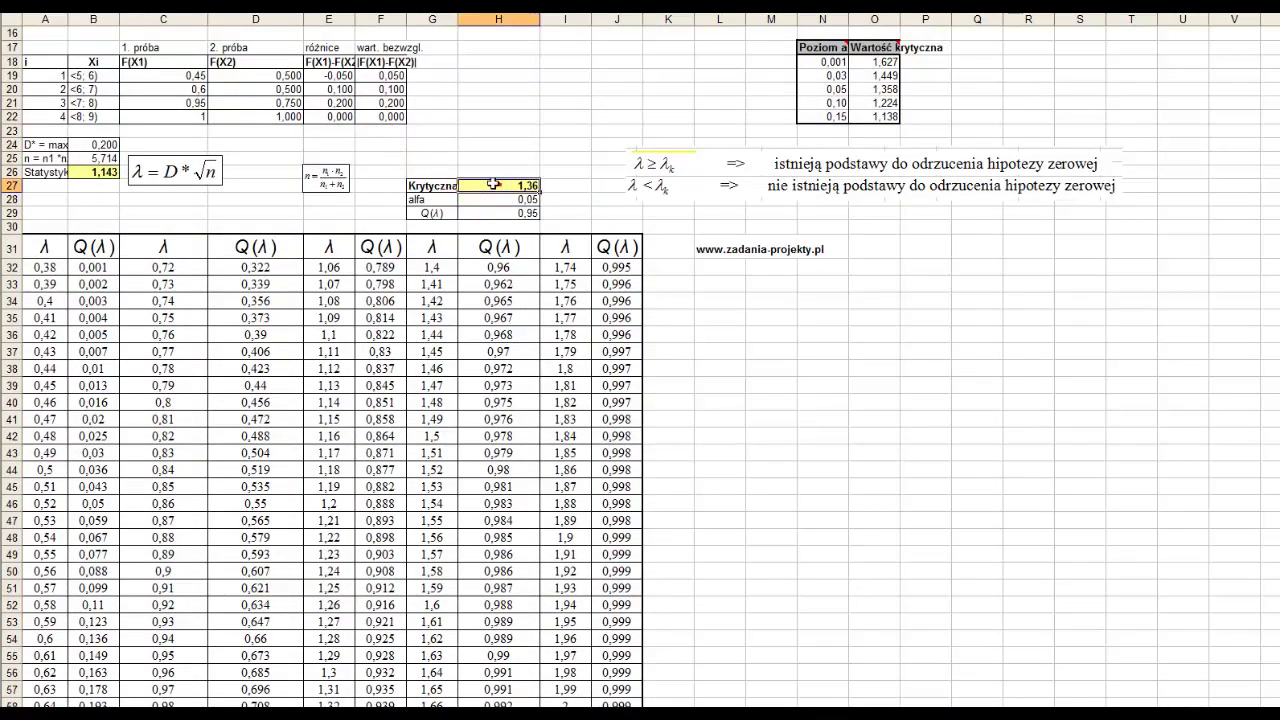
key(Delete)
click(420, 188)
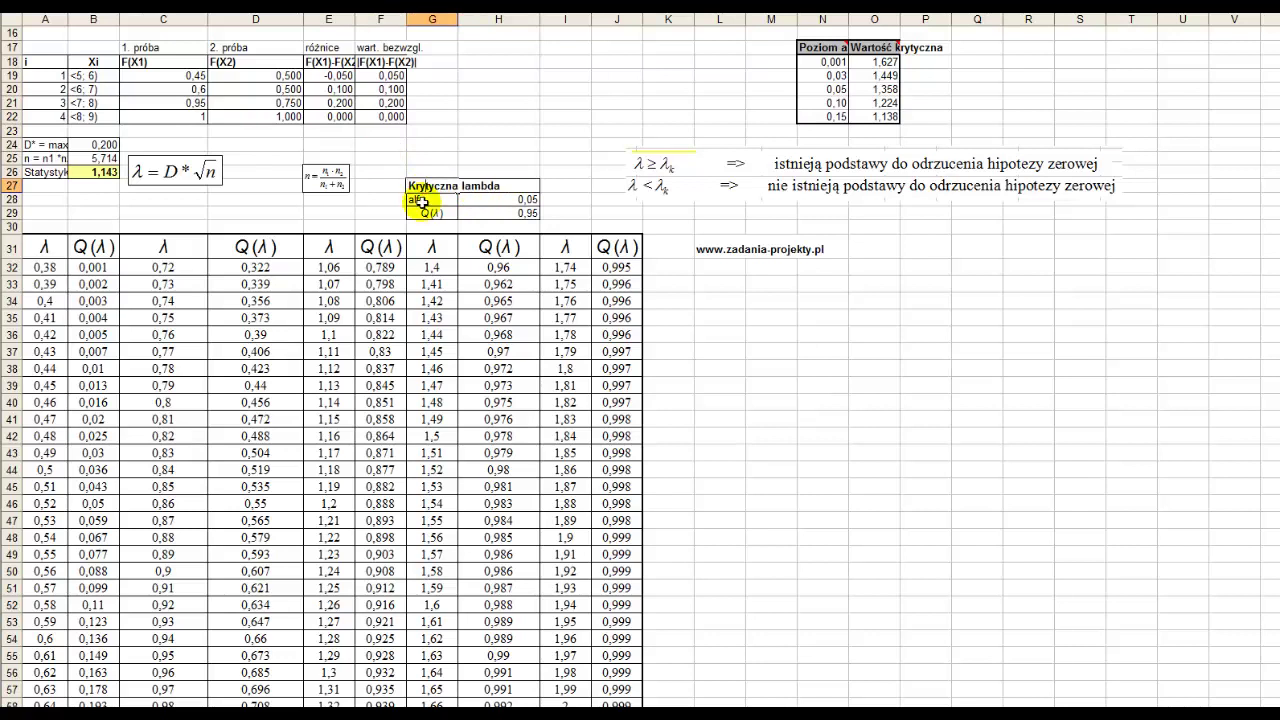
key(ctrl+z)
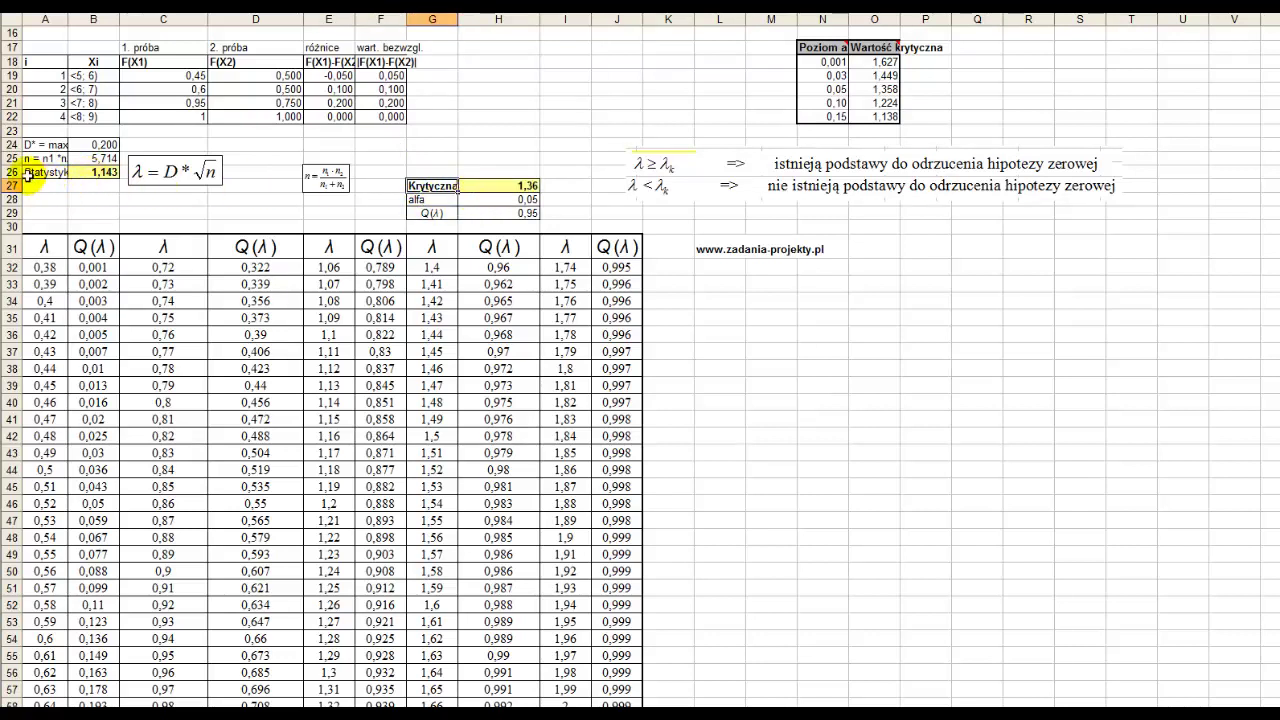
Compare the test statistic in B26 with the critical lambda in H27 for the decision on the null hypothesis.
scroll(63, 189, up, 5)
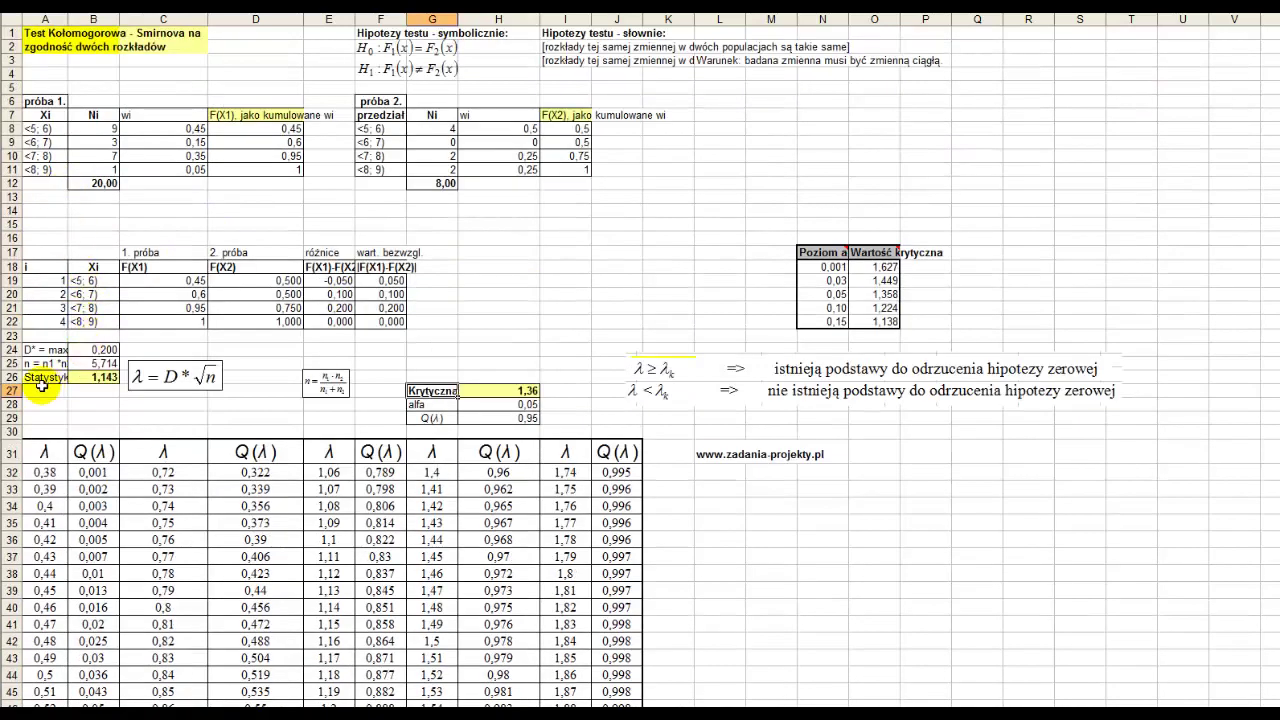
click(88, 378)
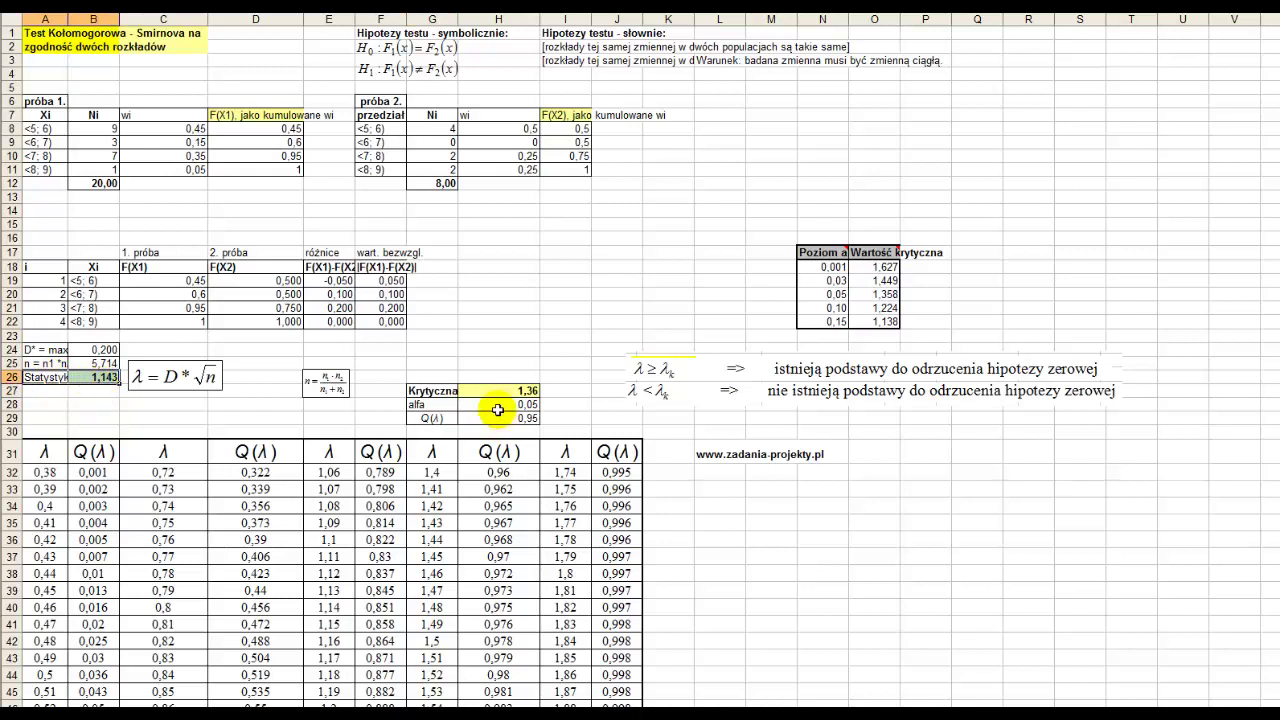
drag(495, 391, 440, 391)
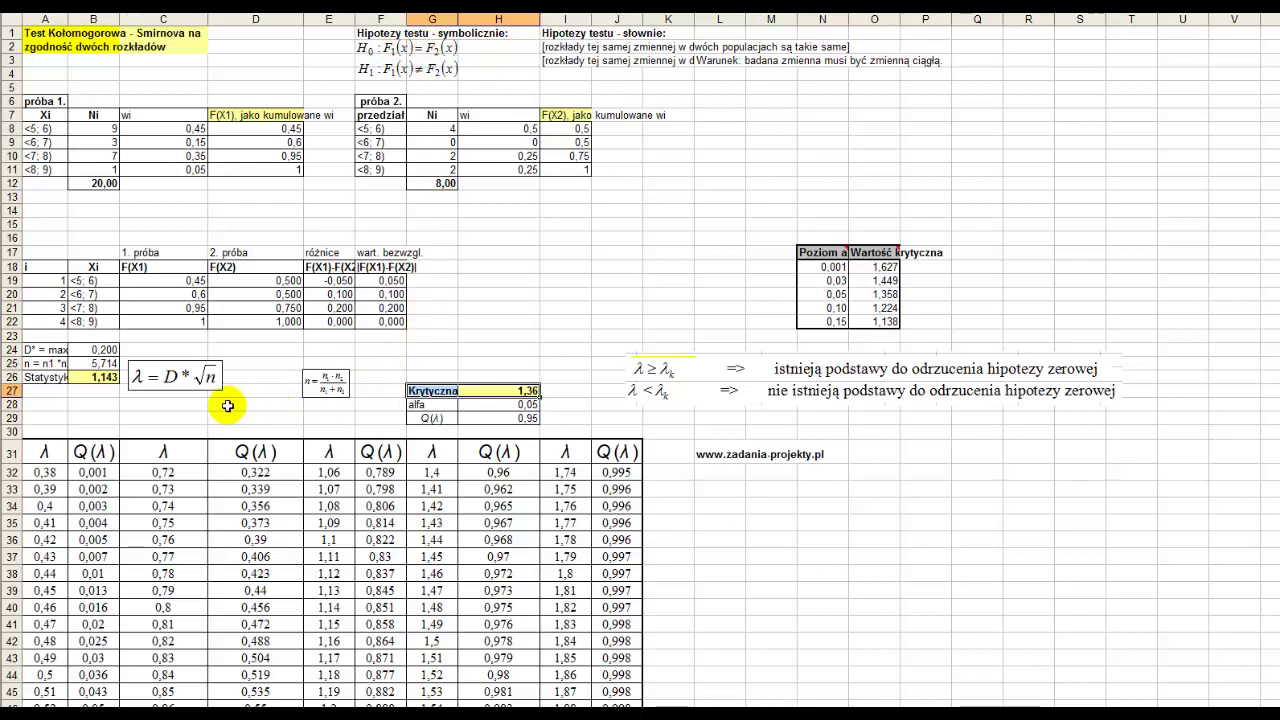
click(94, 381)
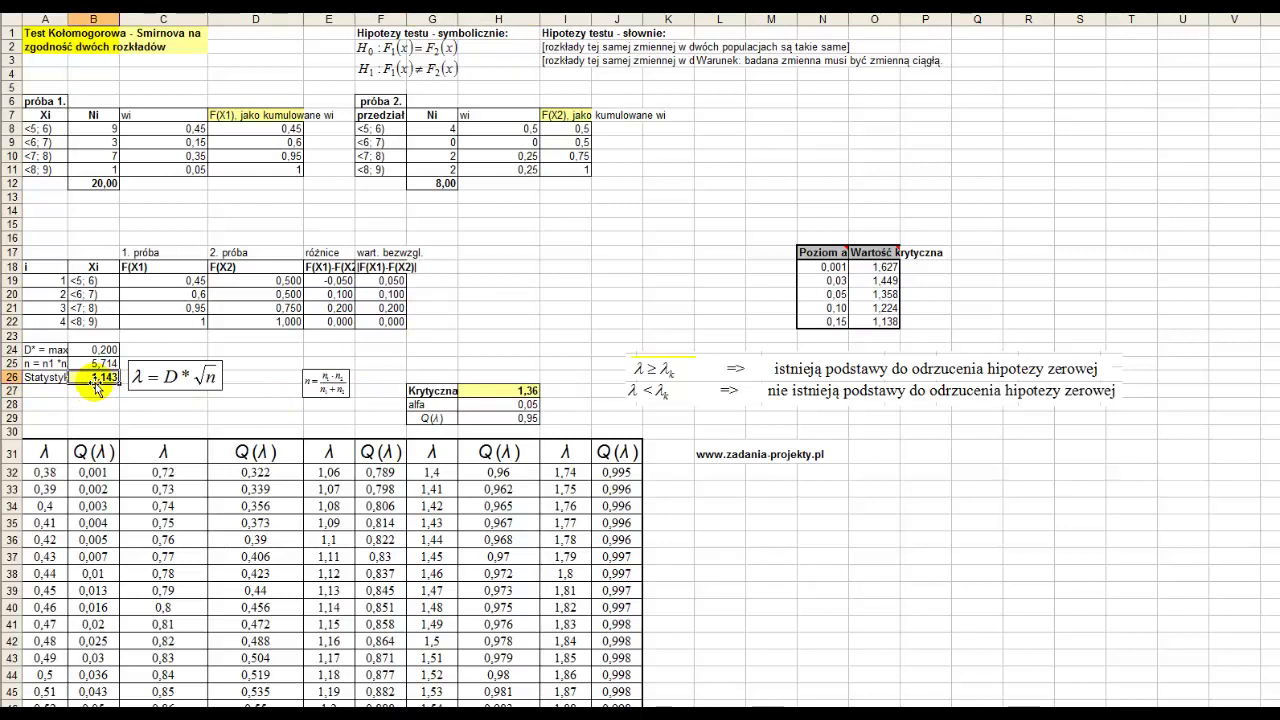
click(481, 390)
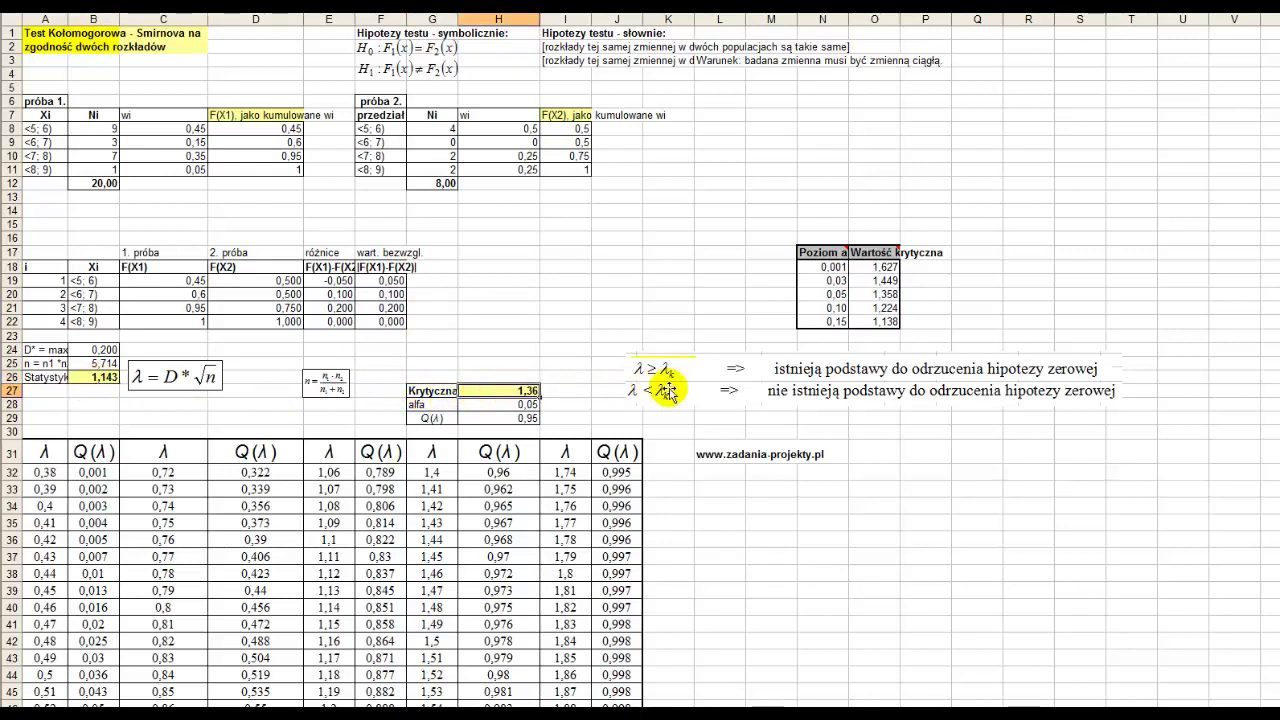